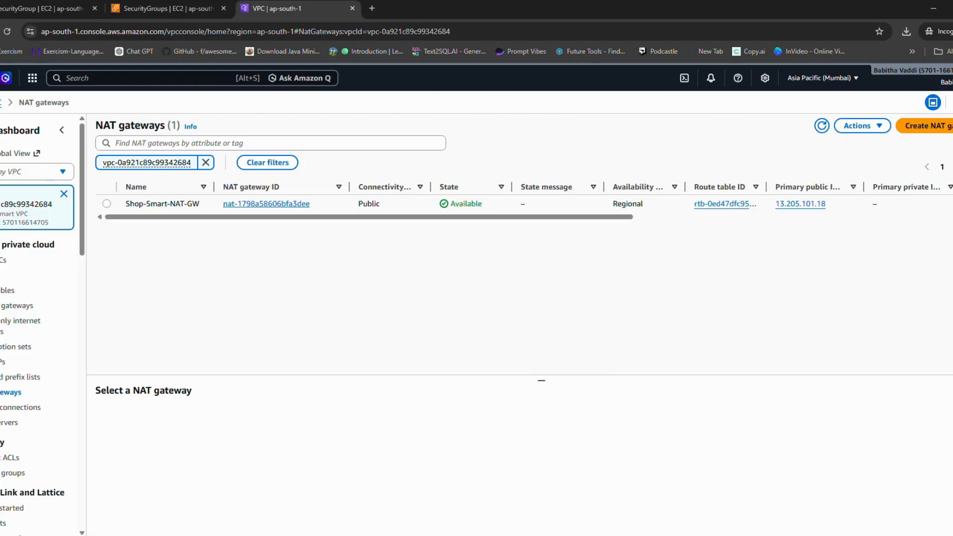
Step: Open the routes of the Shop-Smart-Private-RT route table for editing
left_click(8, 290)
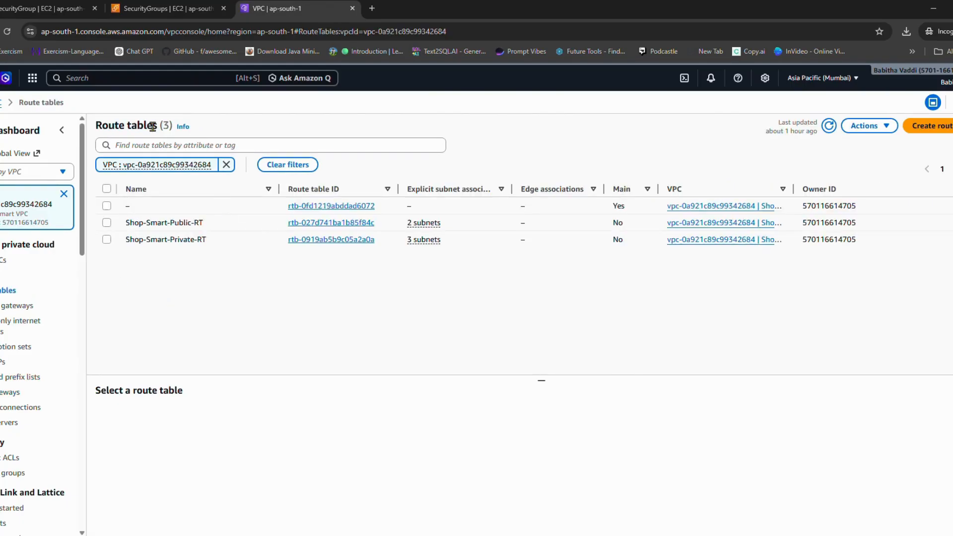
left_click(106, 240)
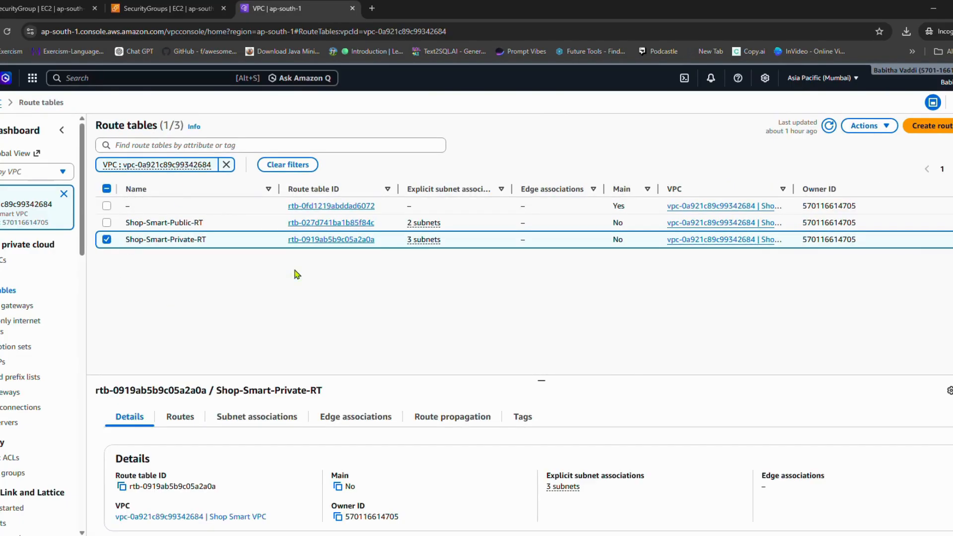
left_click(201, 421)
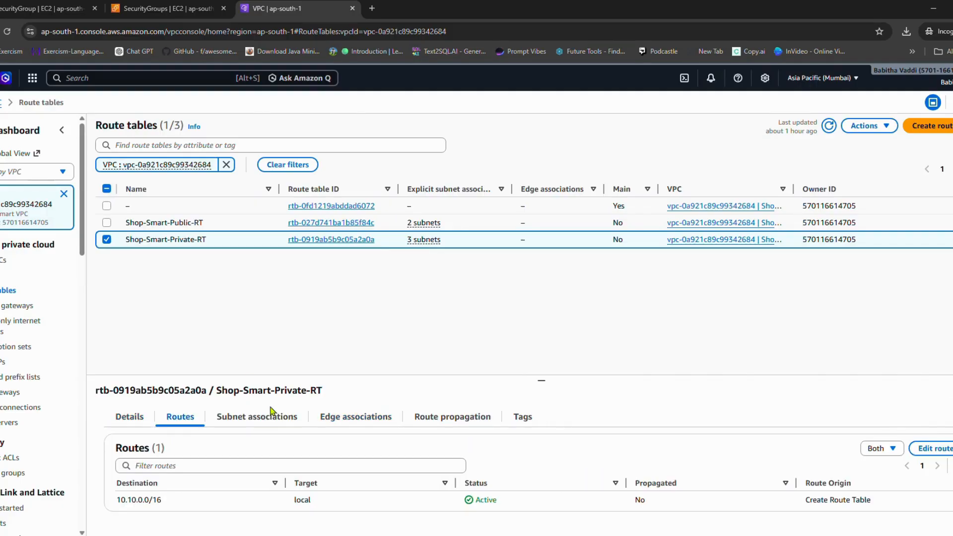
left_click(932, 448)
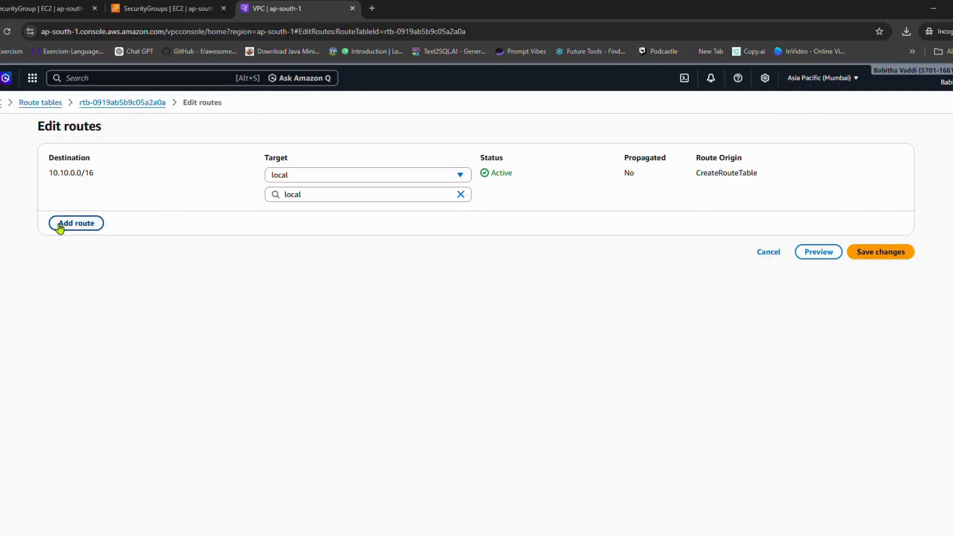
Step: Add a route with destination 0.0.0.0/0 targeting the Shop-Smart-NAT-GW NAT gateway, and save the changes
left_click(62, 221)
left_click(134, 212)
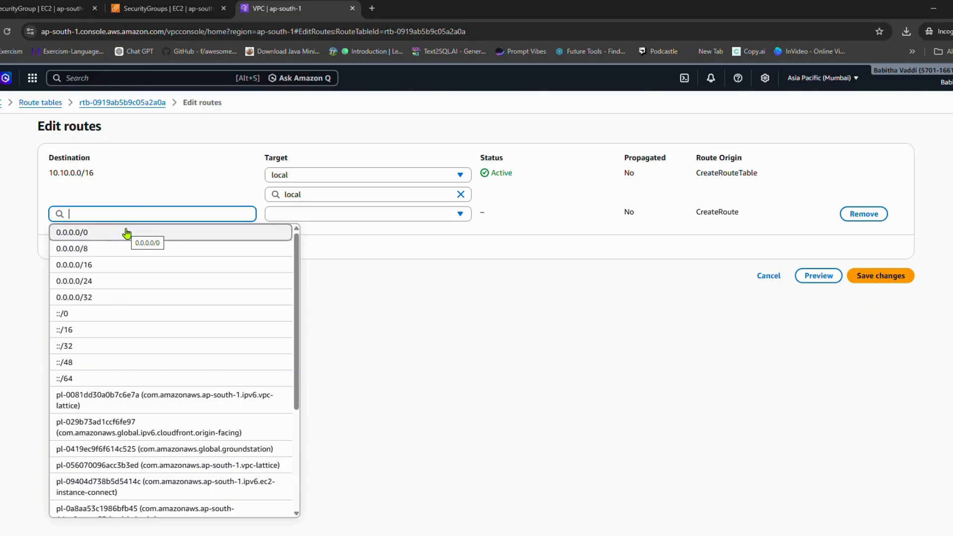
left_click(127, 232)
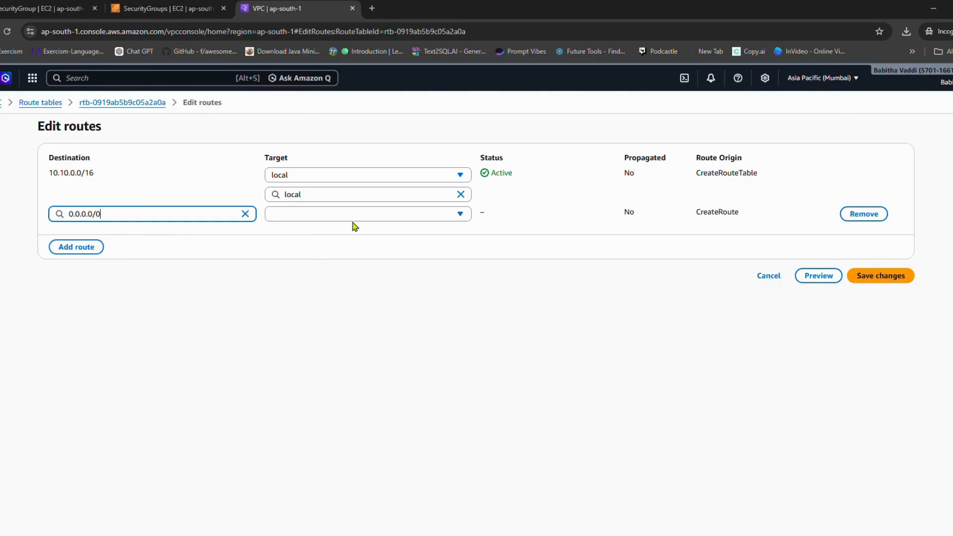
left_click(355, 215)
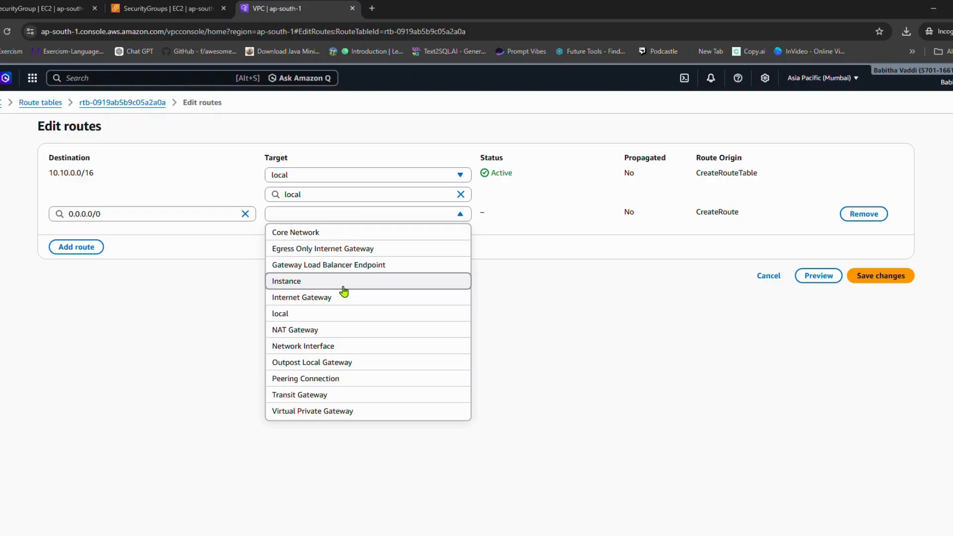
left_click(341, 215)
left_click(341, 215)
key("n")
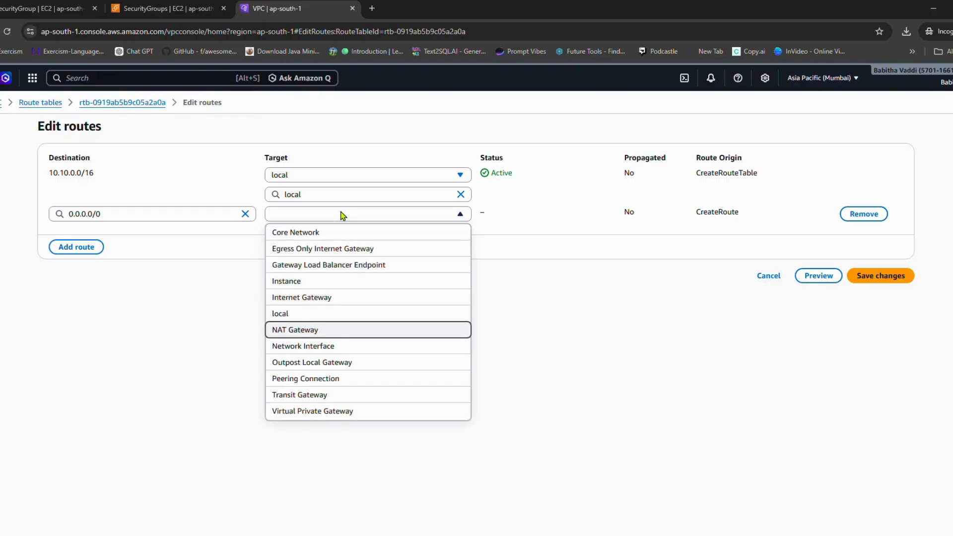
key("Return")
left_click(362, 227)
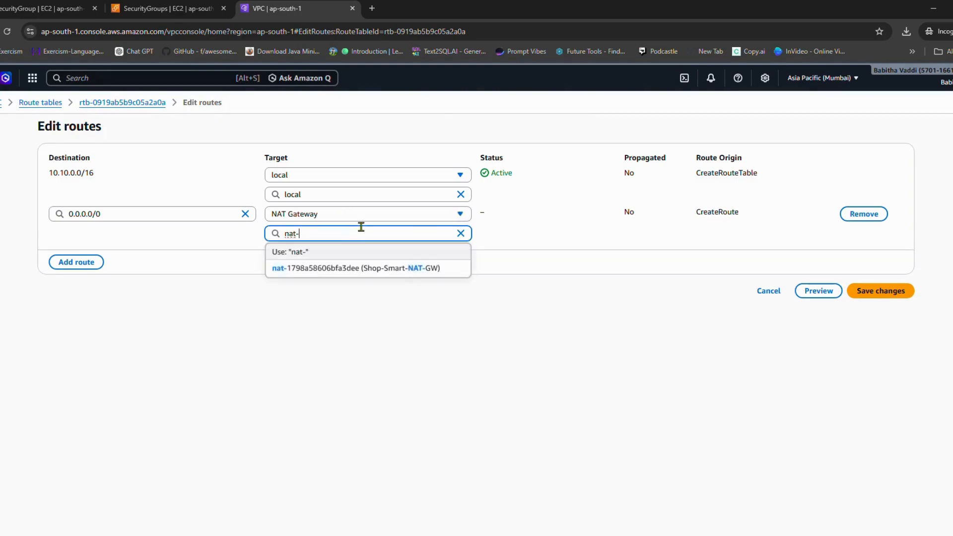
left_click(357, 268)
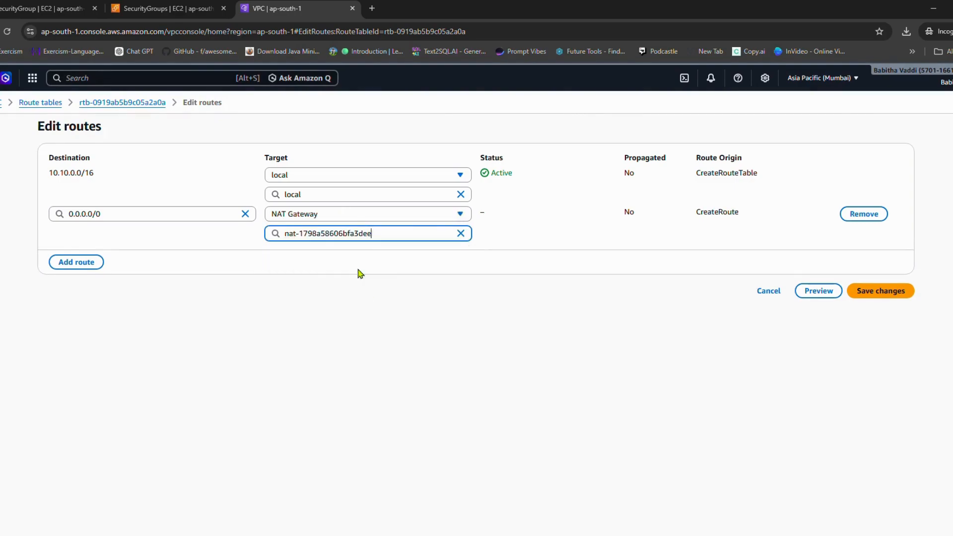
left_click(893, 293)
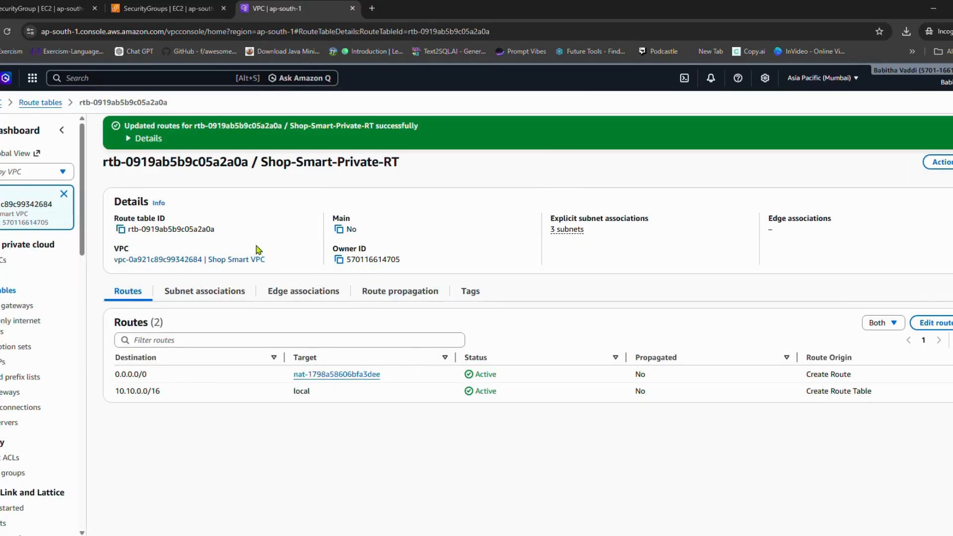
Step: Switch to the SSH terminal session and test internet connectivity by pinging google.com, stopping it after a few replies
mouse_move(656, 535)
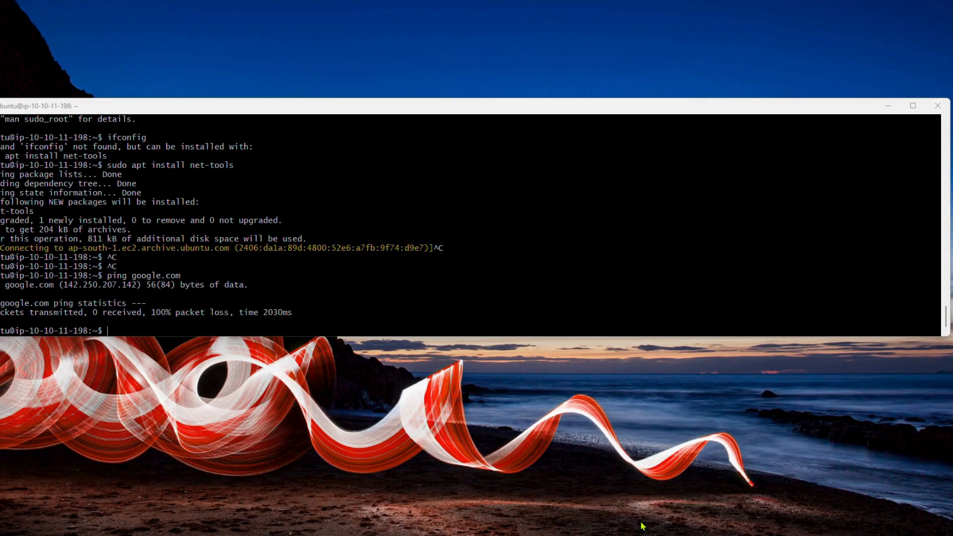
left_click(643, 525)
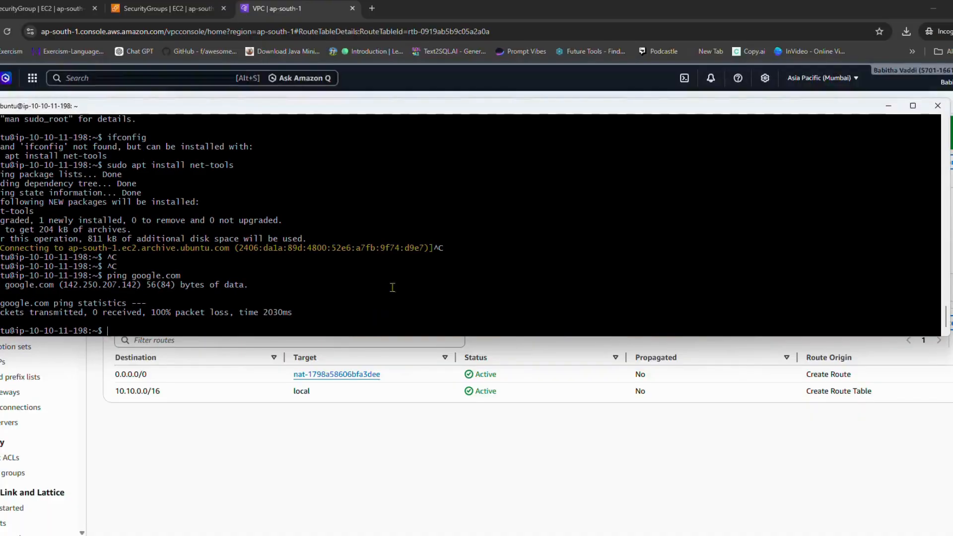
key("Return")
key("Return")
key("Return")
key("Return")
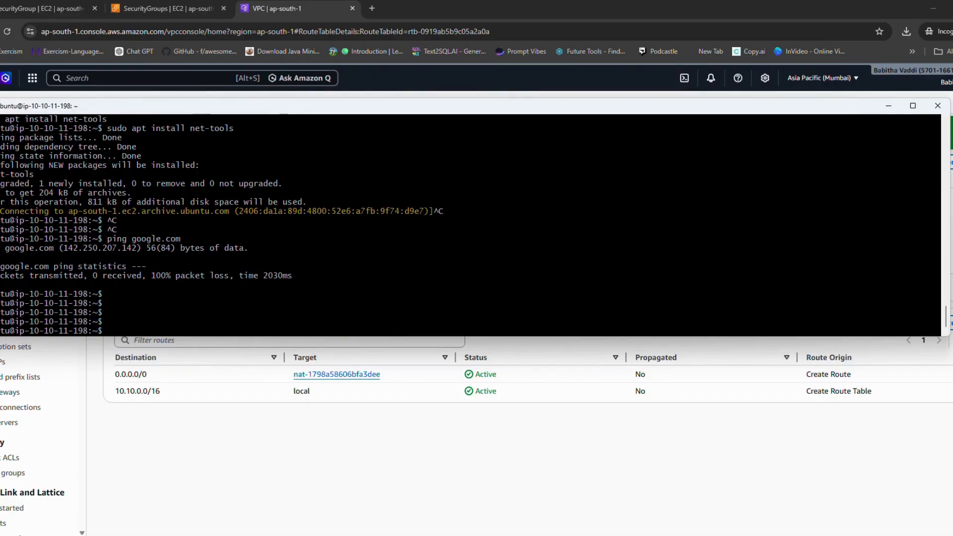
key("Up")
key("Return")
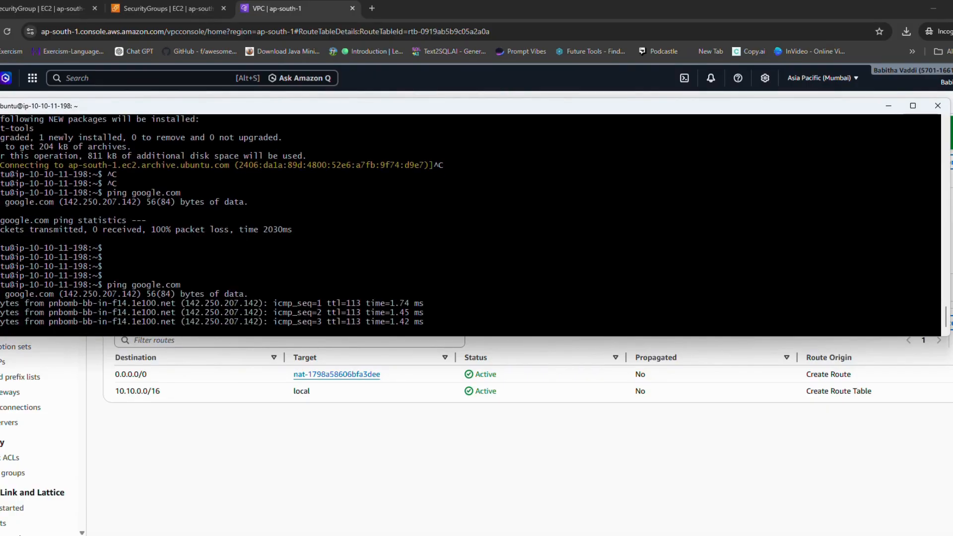
key("ctrl+c")
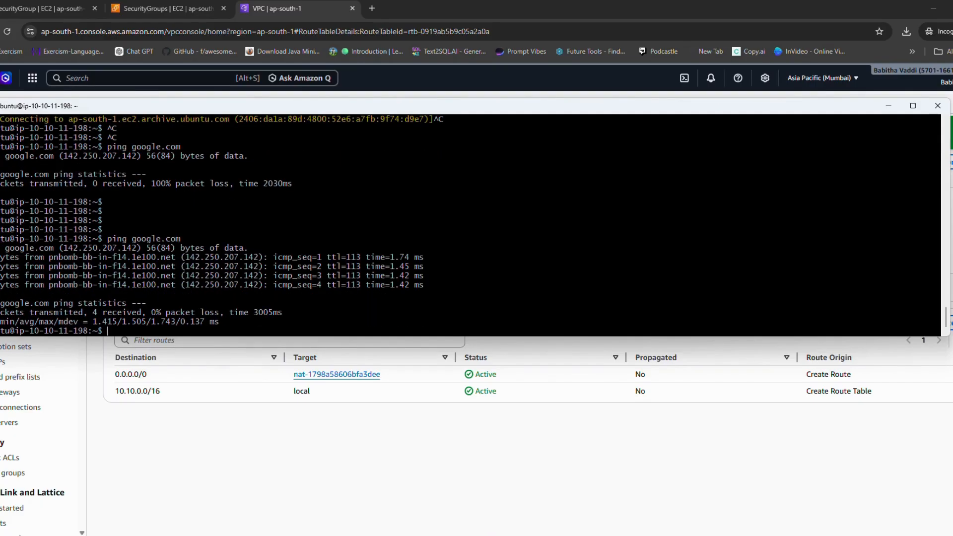
Step: Check for ifconfig on the private instance and install net-tools with sudo apt install net-tools
type("ifconfig")
key("Return")
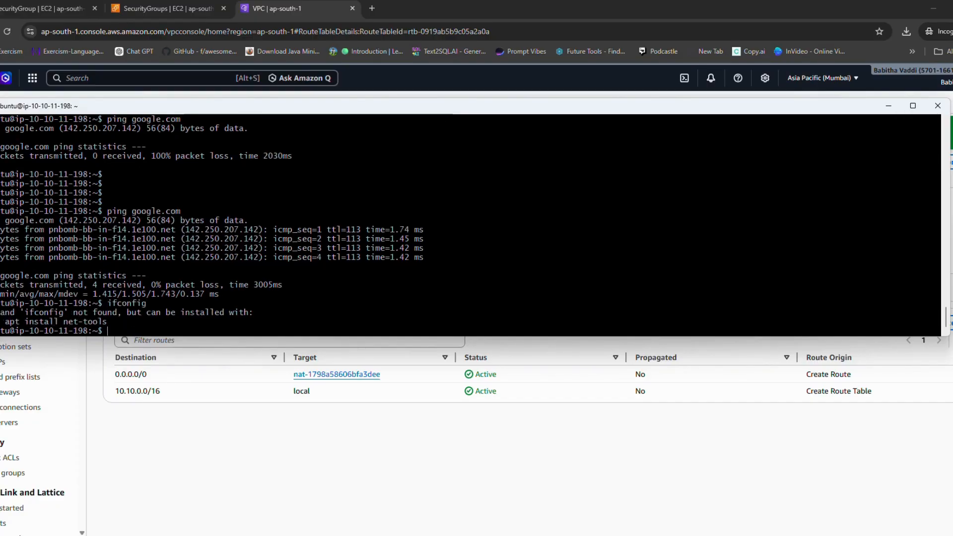
type("sudo ")
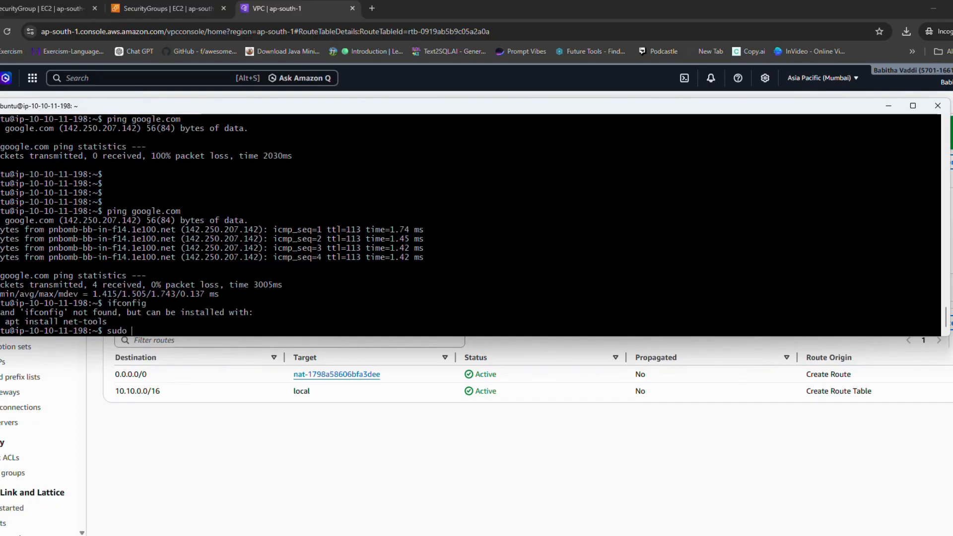
type("apt install net-tools")
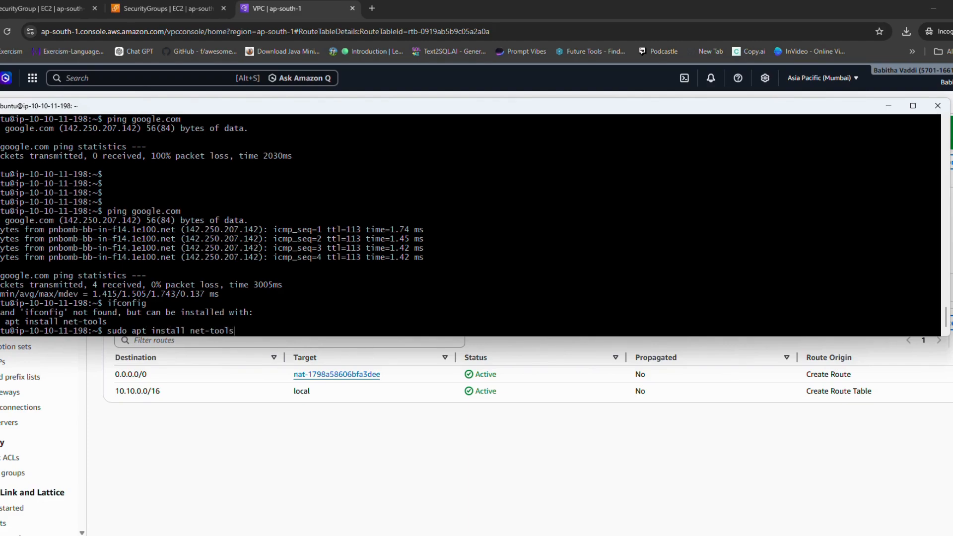
key("Return")
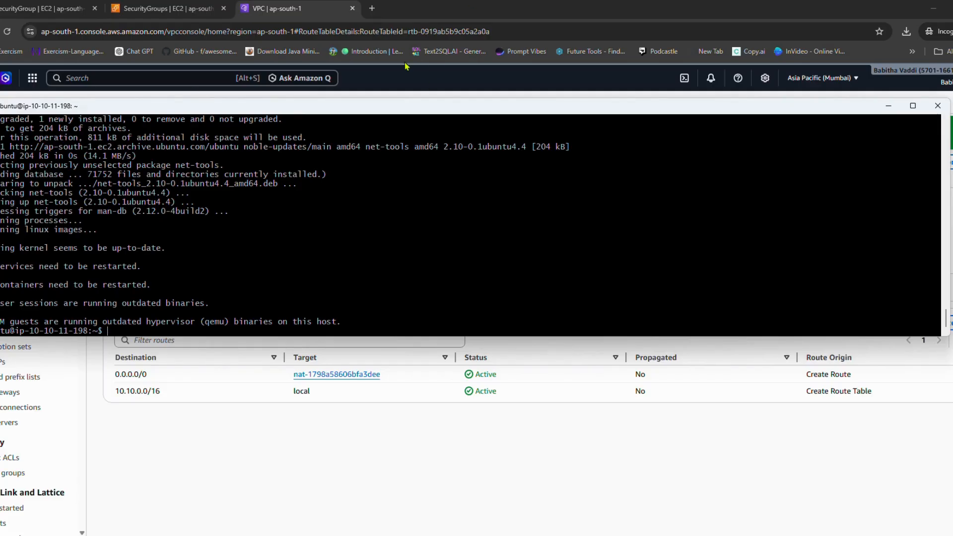
Step: Refresh the instance's package lists with sudo apt update
left_click(417, 23)
left_click(437, 203)
key("Return")
key("Return")
key("Return")
key("Return")
key("Return")
type("sudo")
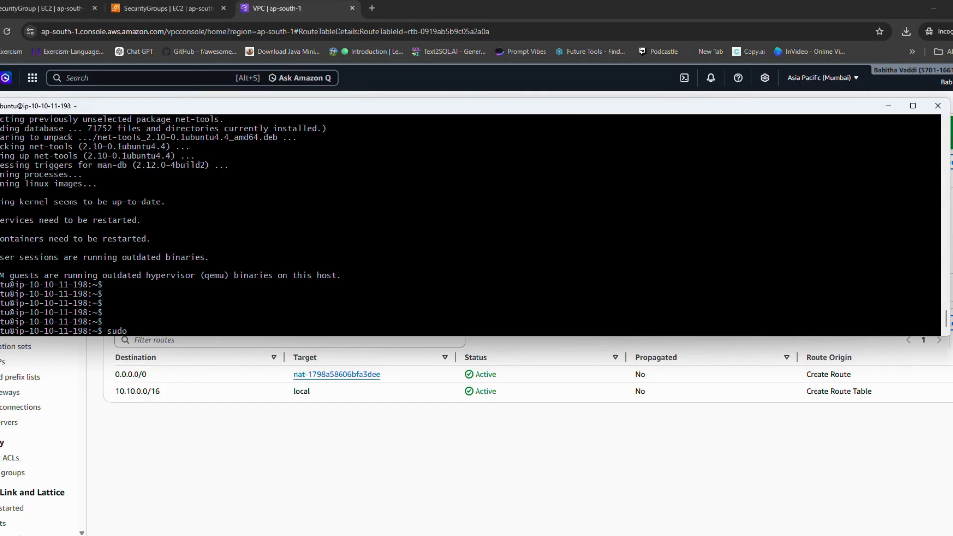
type(" apt update")
key("Return")
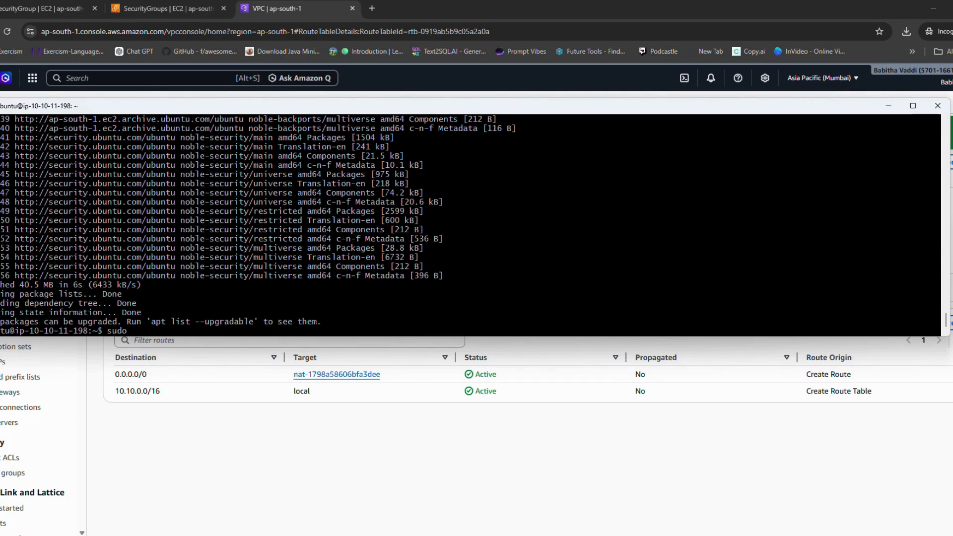
Step: Upgrade the installed packages with sudo apt upgrade, accepting the installation
type("apt upgrade")
key("Return")
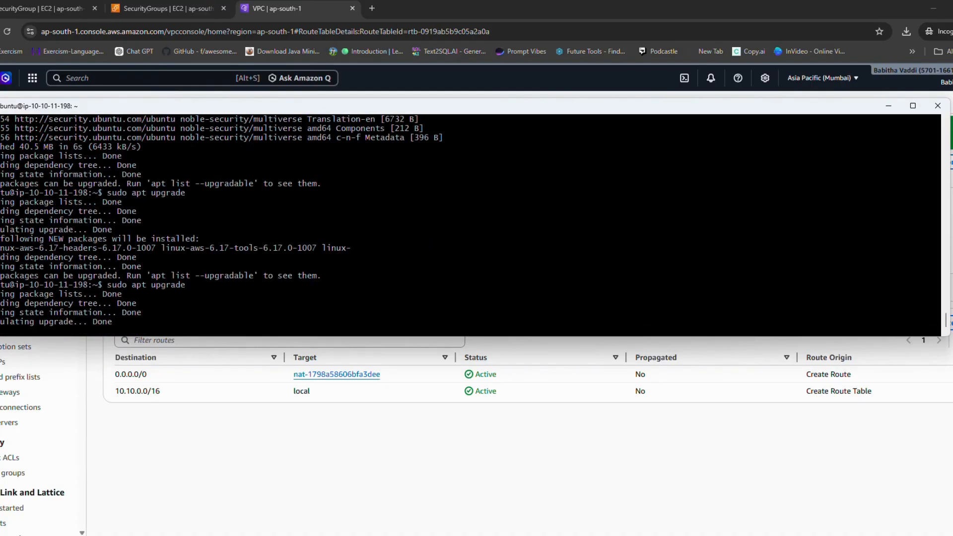
key("Return")
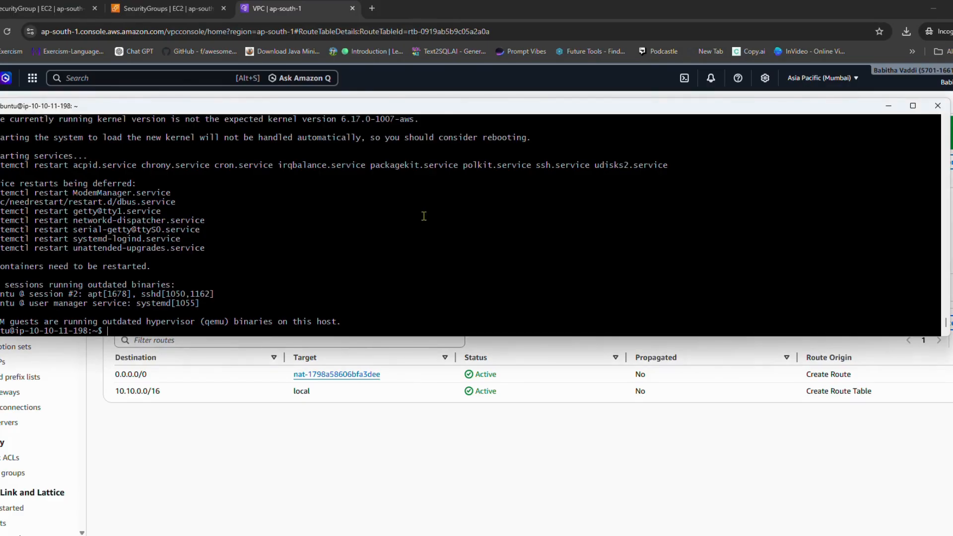
Step: Install pip with sudo apt install python3-pip, answering y to continue the installation
key("Return")
key("Return")
key("Return")
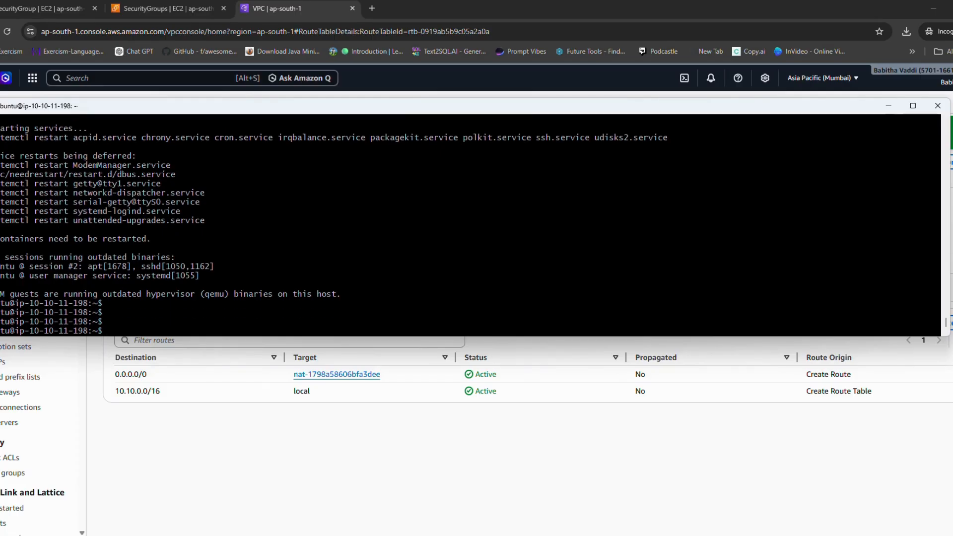
type("sudo apt install python3-pip")
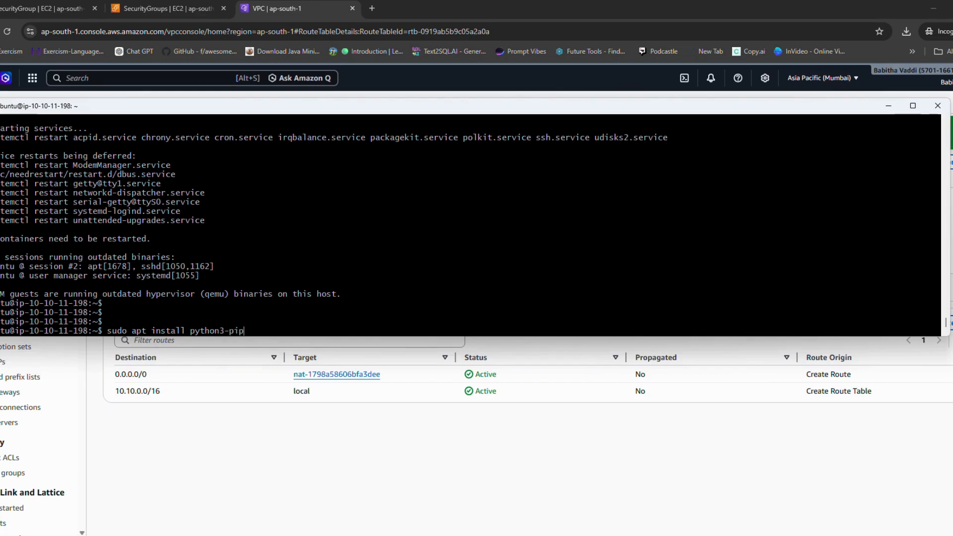
key("Return")
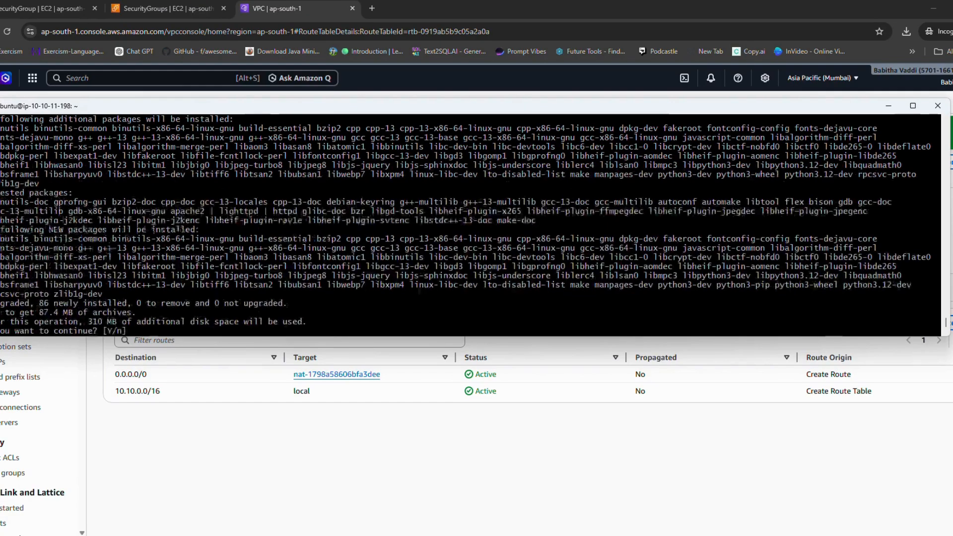
type("y")
key("Return")
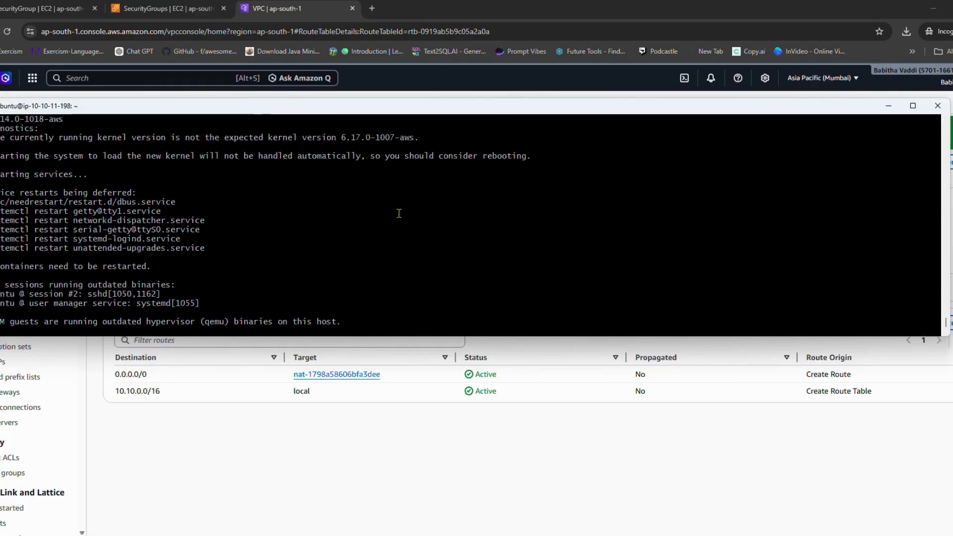
Step: Install Python virtual environment support with sudo apt install python3-venv -y
key("Return")
key("Return")
key("Return")
key("Return")
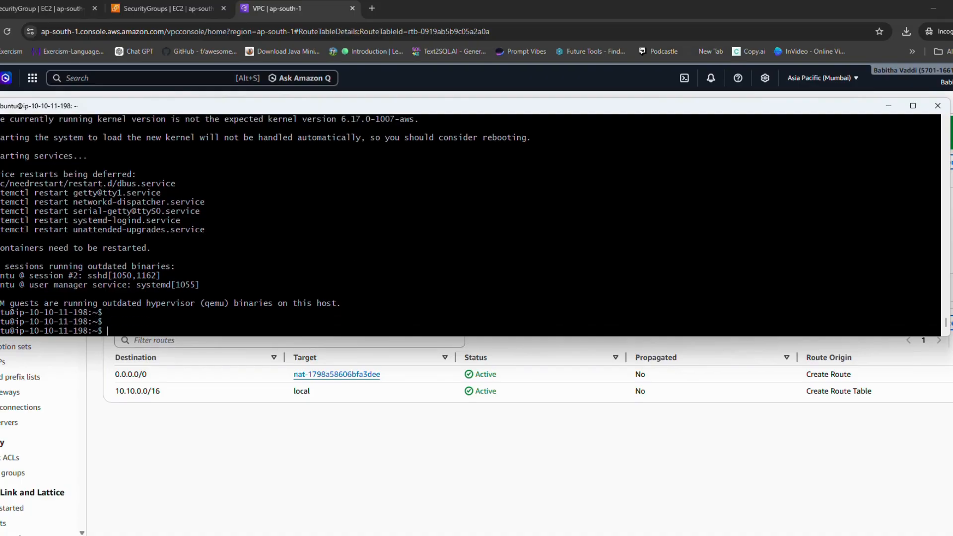
type("su")
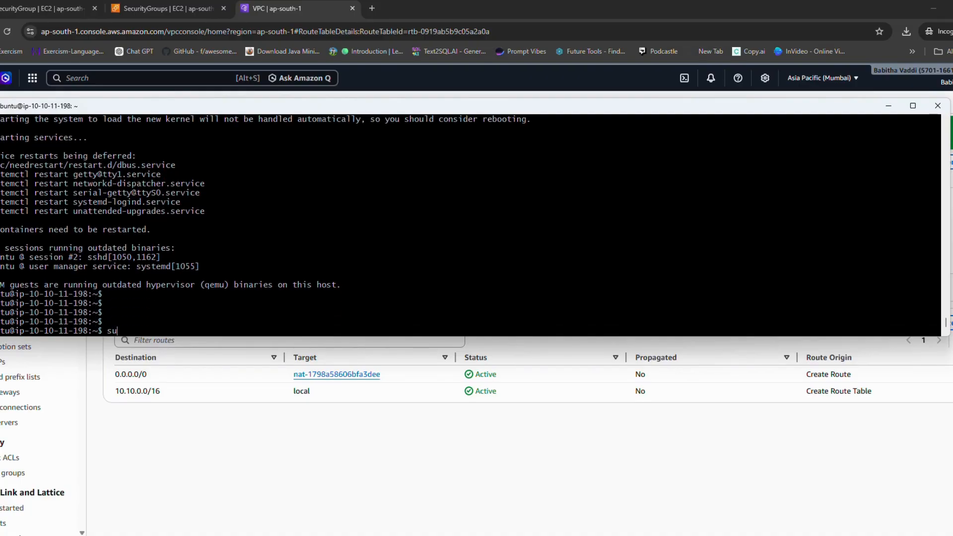
type("do apt insta")
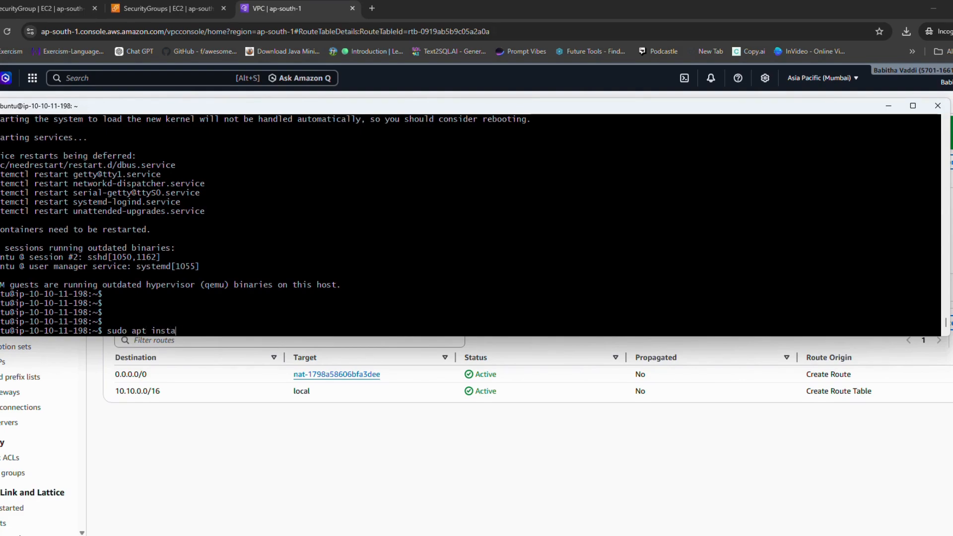
type("ll python3")
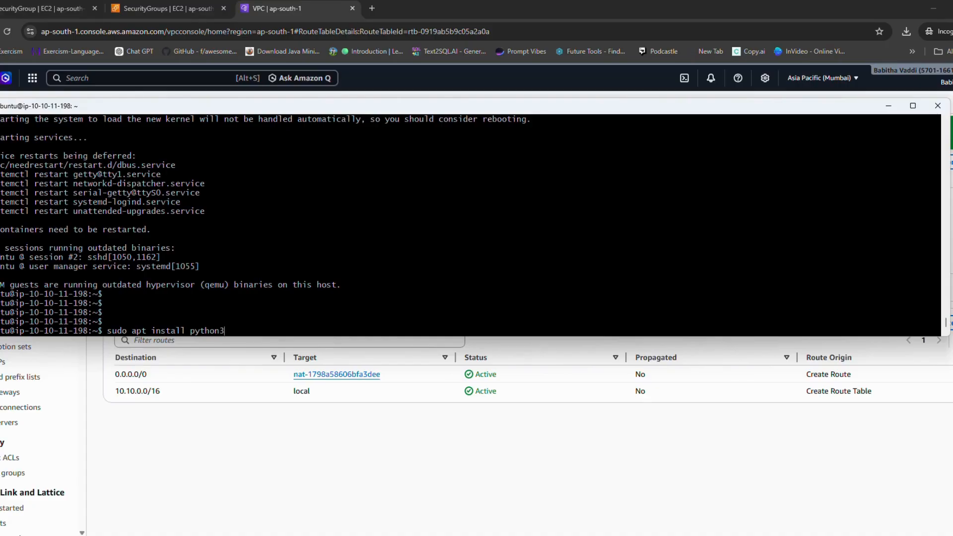
type("-venv -y")
key("Return")
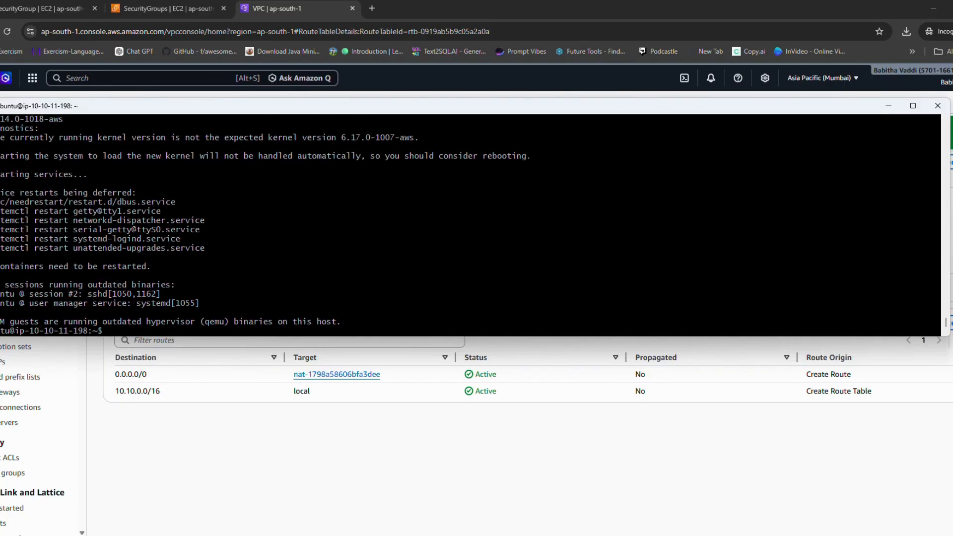
Step: Create a Python virtual environment named venv on the instance with python3 -m venv venv
key("Return")
key("Return")
key("Return")
type("python")
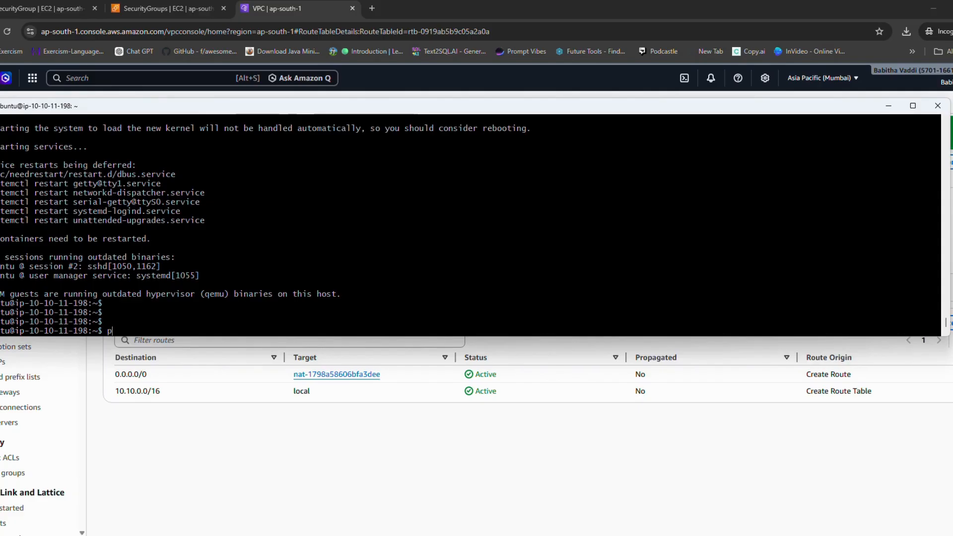
type("3")
type(" -m")
type(" ve")
type("n")
key("BackSpace")
type("env venv")
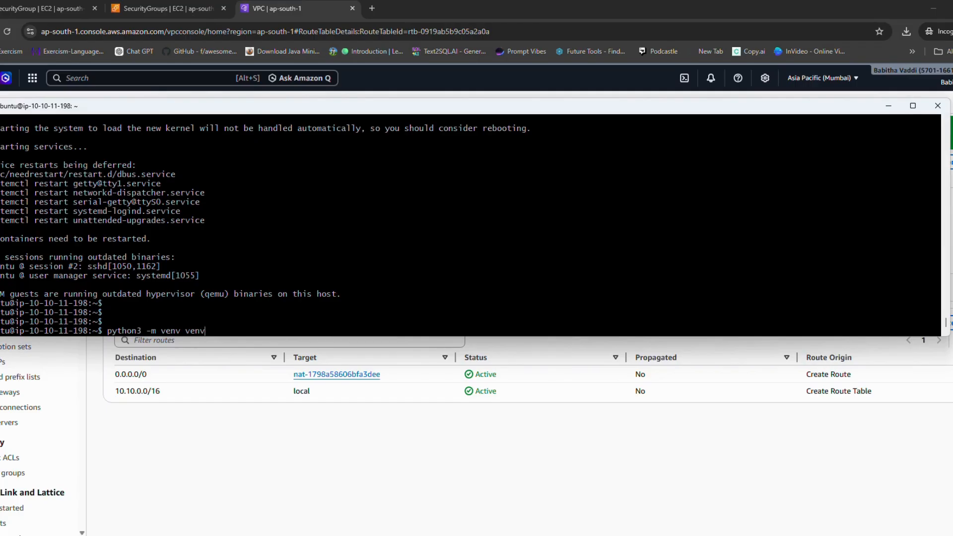
key("Return")
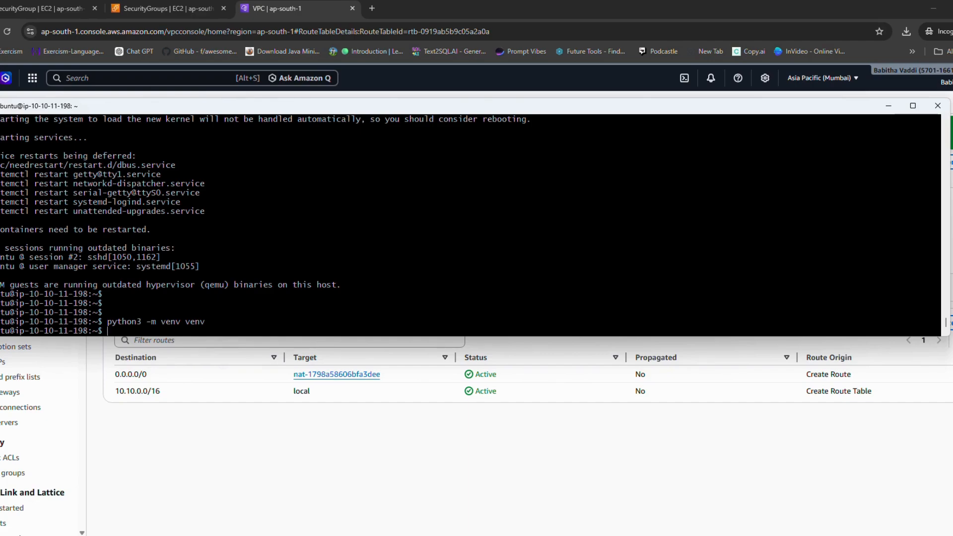
Step: Try to activate the Python virtual environment from its venv/bin folder
type("source venv/bin/acitvate")
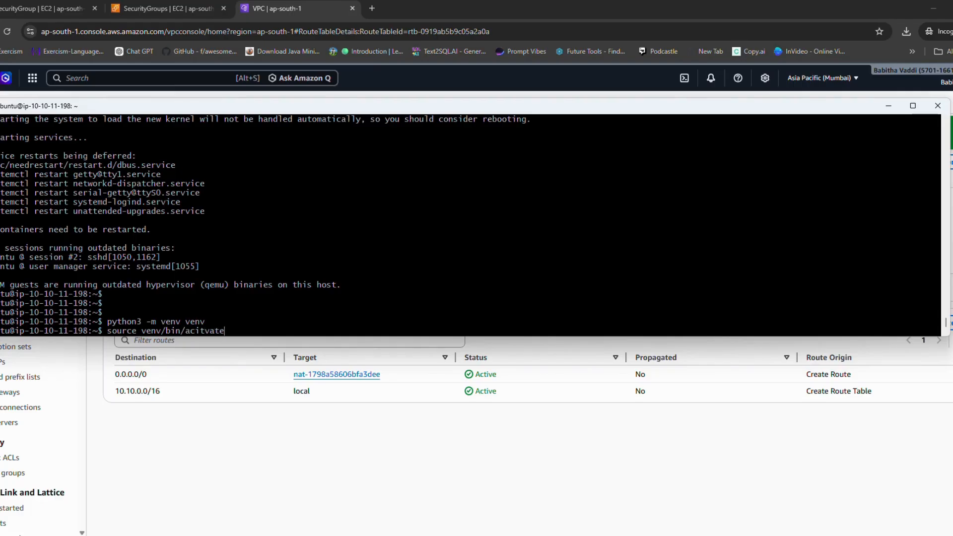
key("Return")
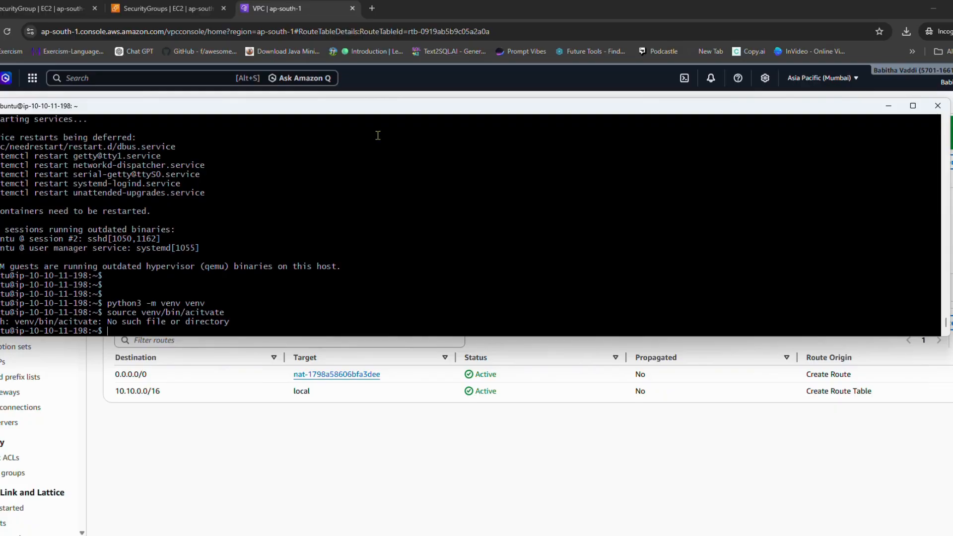
Step: Activate the Python virtual environment with source venv/bin/activate
left_click(406, 26)
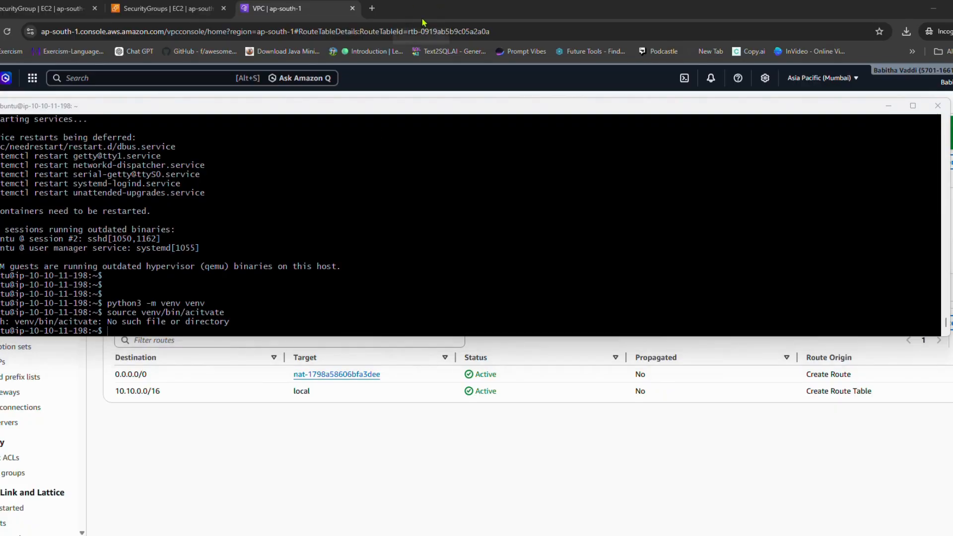
left_click(446, 253)
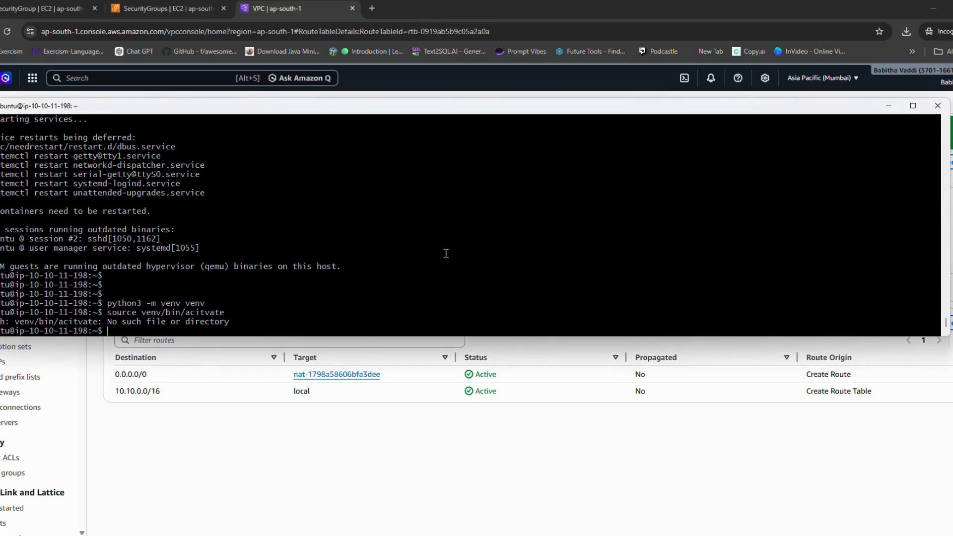
type("source venv/bin/activate")
key("Return")
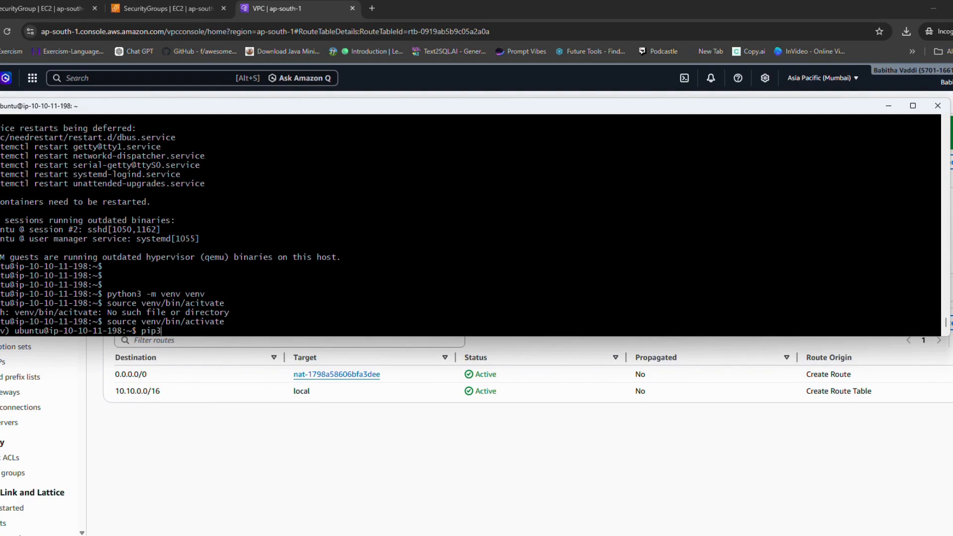
Step: Install Flask in the active virtual environment with pip3 install
type("pip3 install flas")
key("BackSpace")
key("BackSpace")
key("BackSpace")
key("Return")
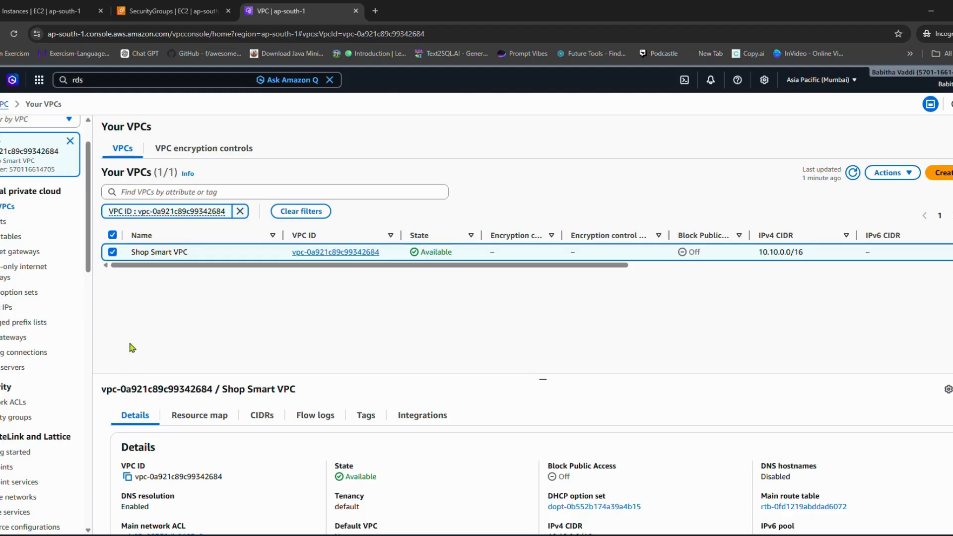
Step: Remove the Db-Private-A subnet from the Shop-Smart-Private-RT route table's subnet associations and save them
left_click(111, 251)
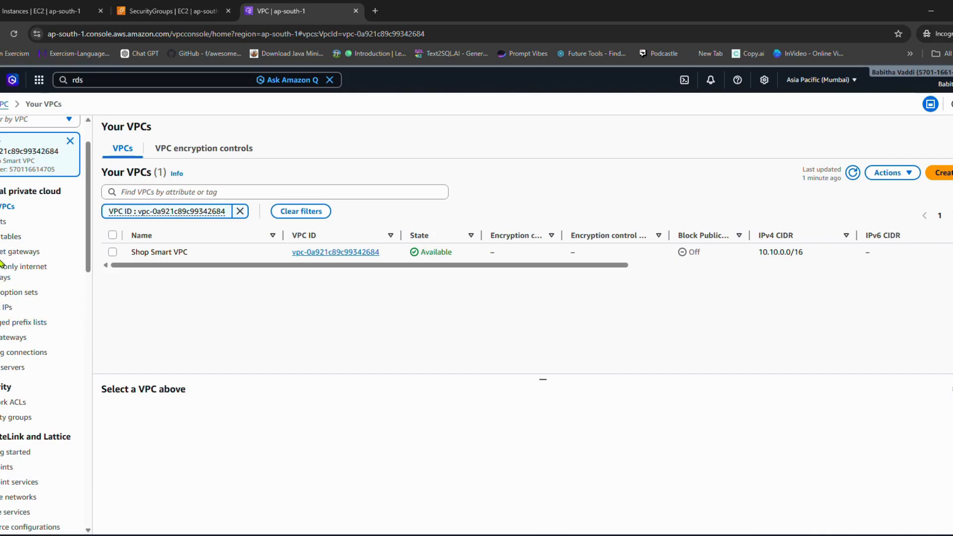
left_click(12, 236)
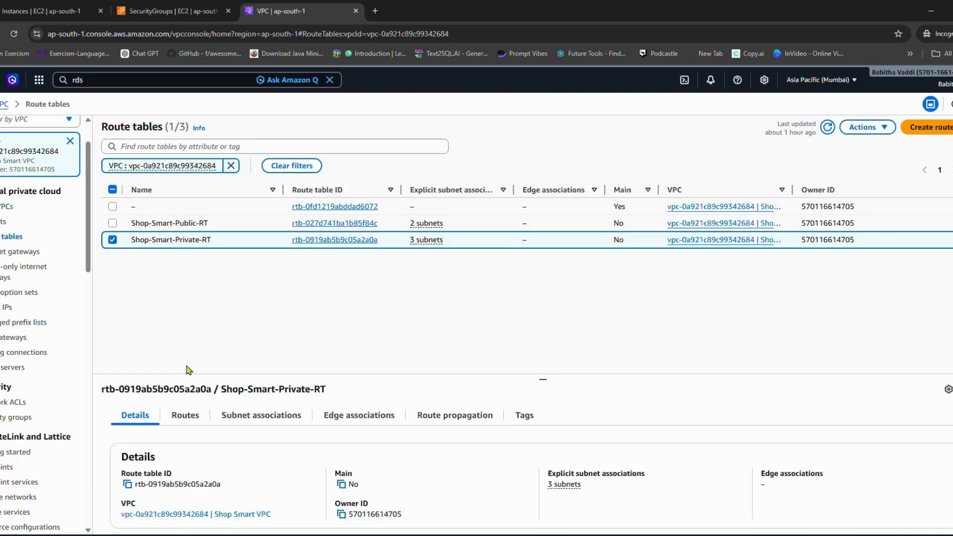
left_click(112, 241)
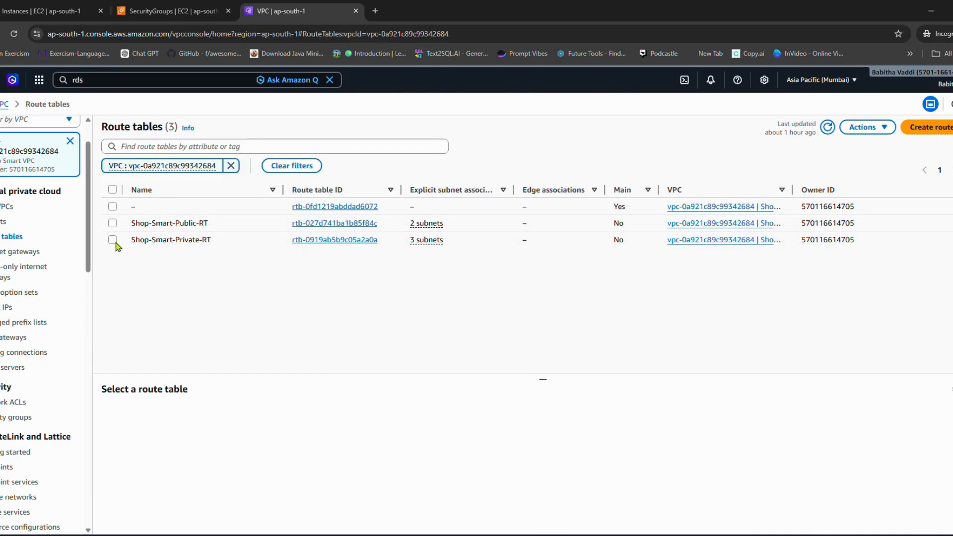
left_click(113, 240)
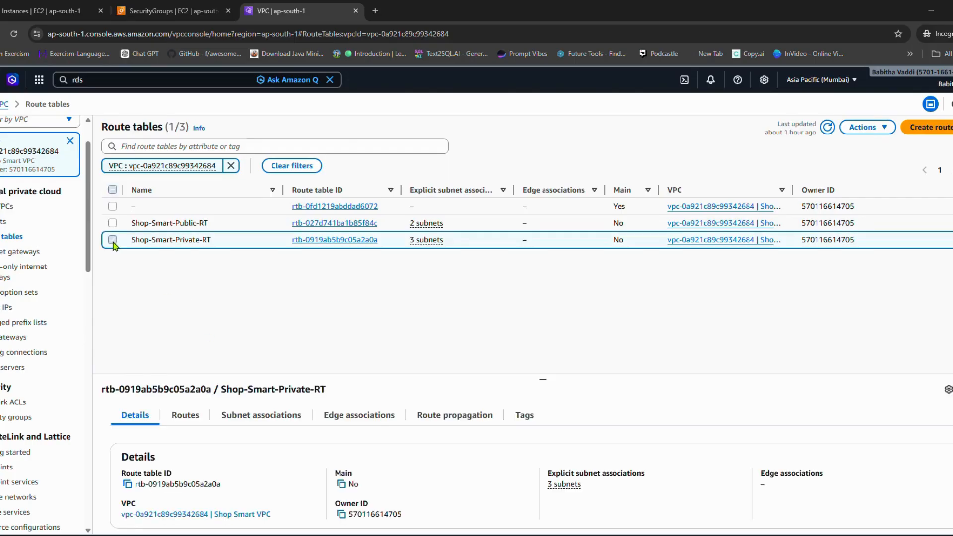
left_click(257, 419)
scroll(549, 380, "down", 1)
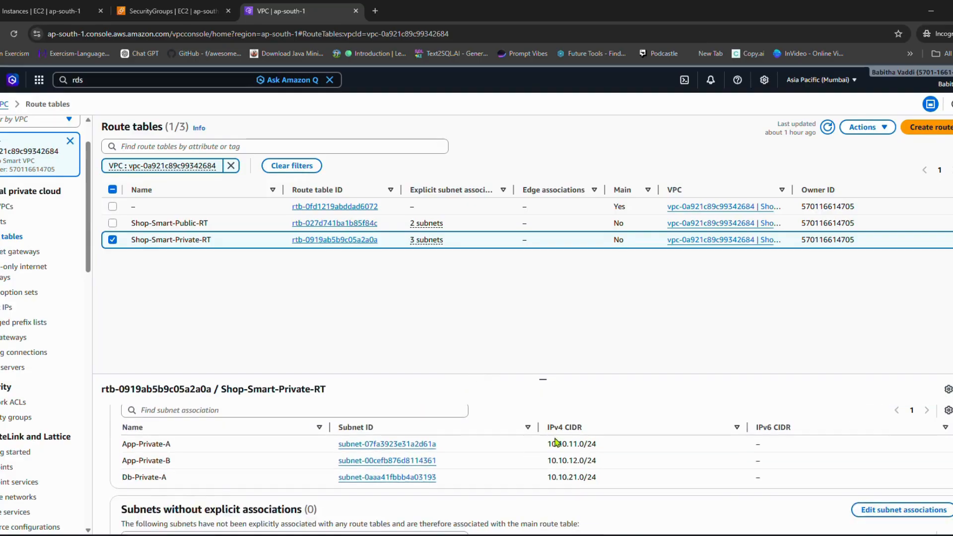
scroll(905, 419, "up", 1)
left_click(904, 445)
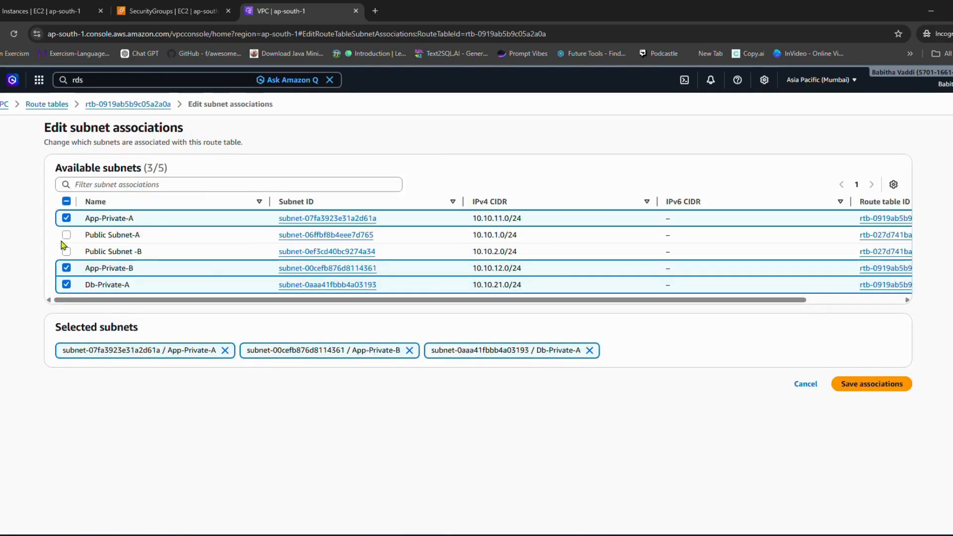
left_click(67, 286)
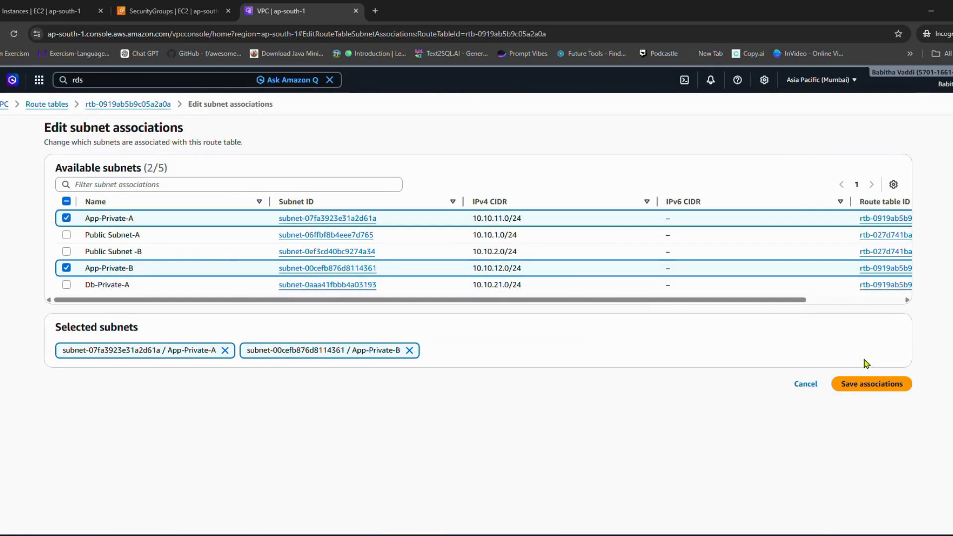
left_click(866, 383)
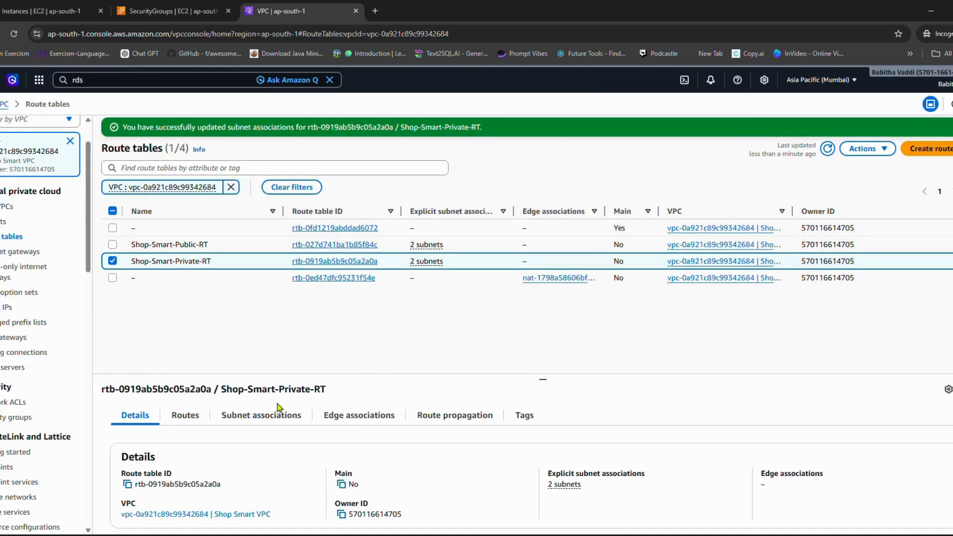
Step: Check the Shop-Smart-Private-RT route table's explicit subnet associations and the subnets without explicit associations
left_click(261, 414)
scroll(231, 444, "down", 2)
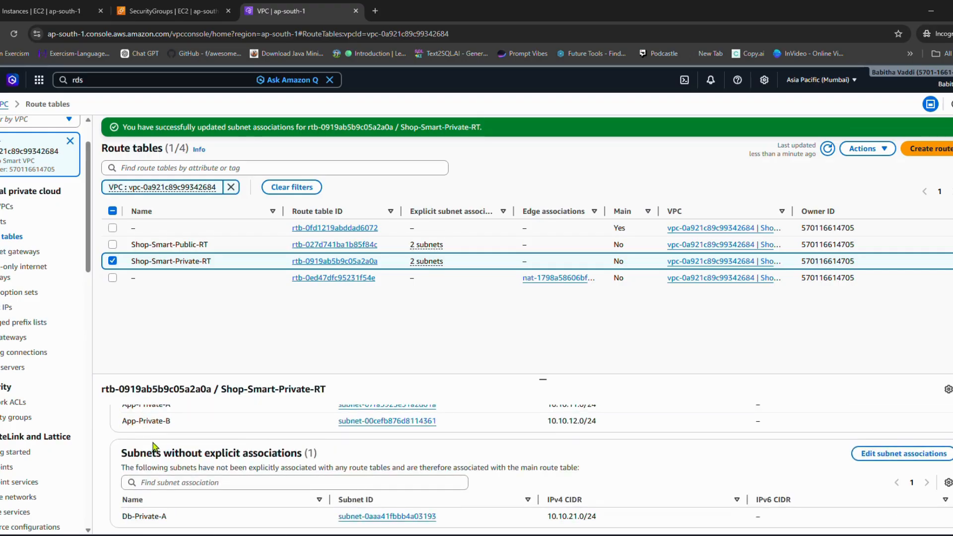
scroll(155, 446, "up", 1)
scroll(200, 463, "down", 1)
scroll(201, 464, "down", 1)
scroll(203, 525, "up", 2)
left_click(119, 263)
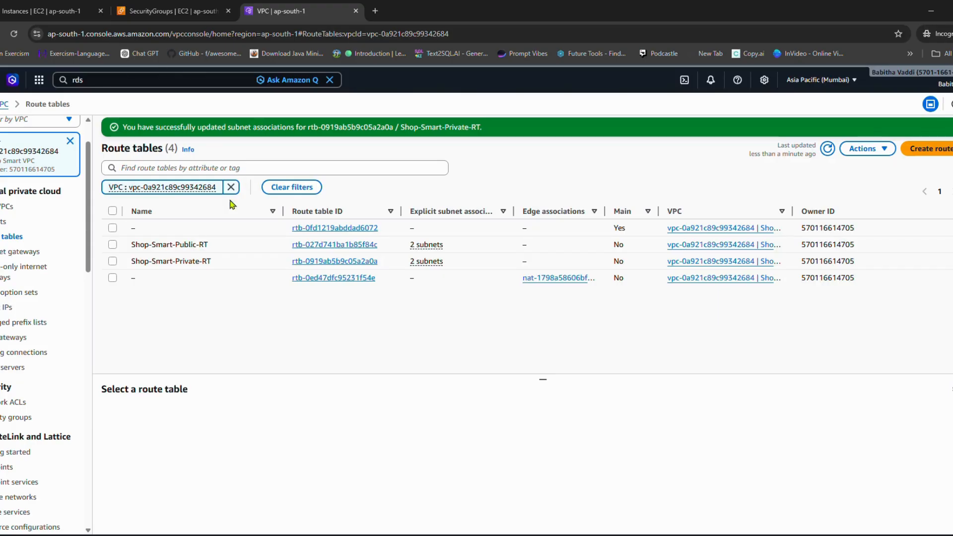
Step: Enable DNS hostnames in the Shop Smart VPC's settings, save, and review the VPC details
left_click(2, 208)
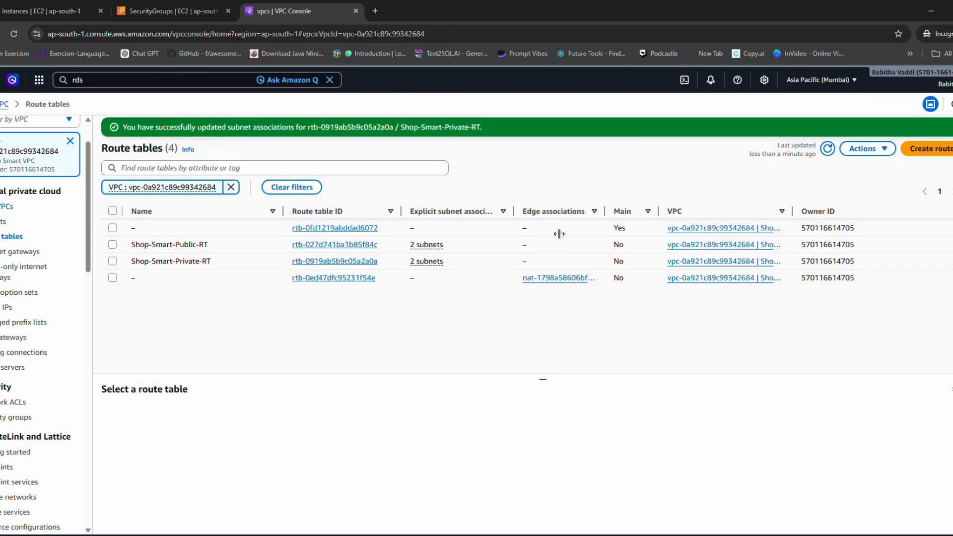
left_click(112, 251)
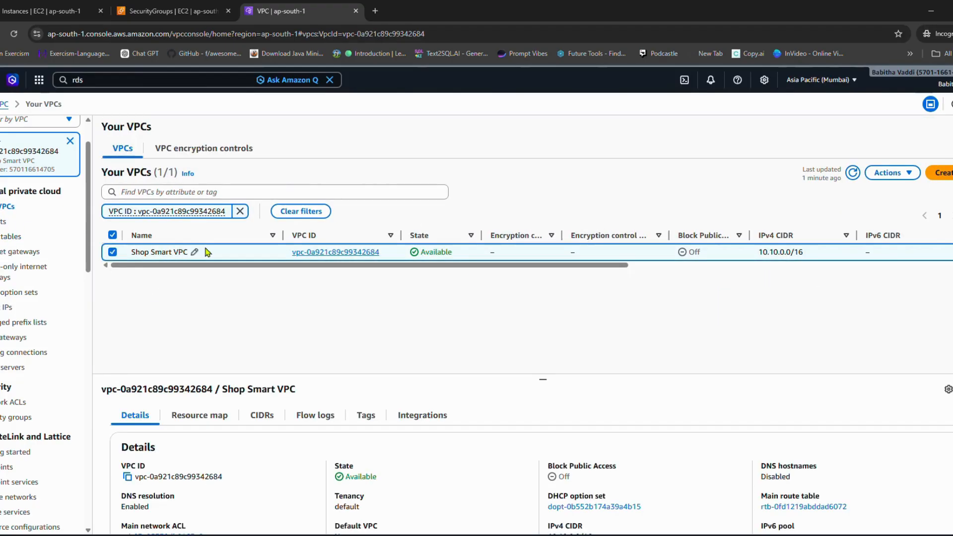
left_click(896, 173)
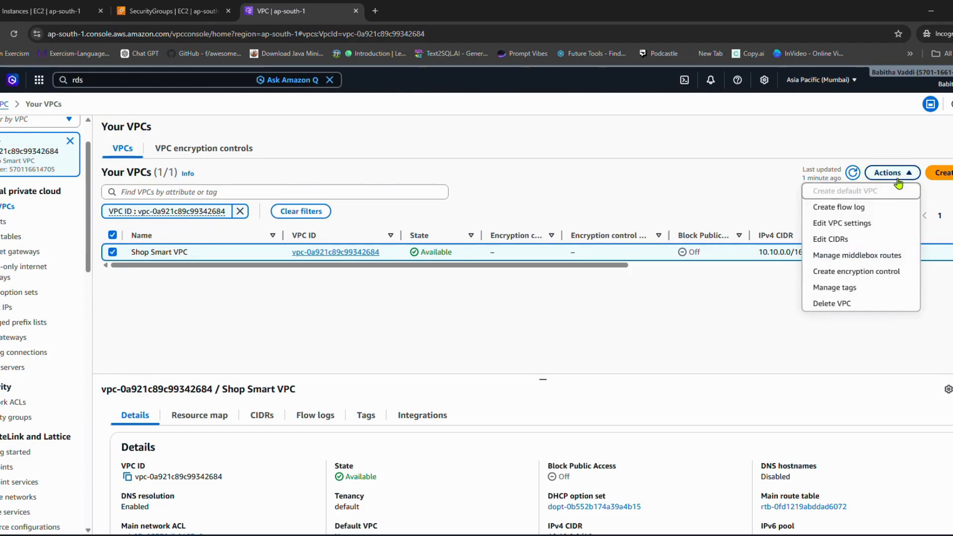
left_click(844, 224)
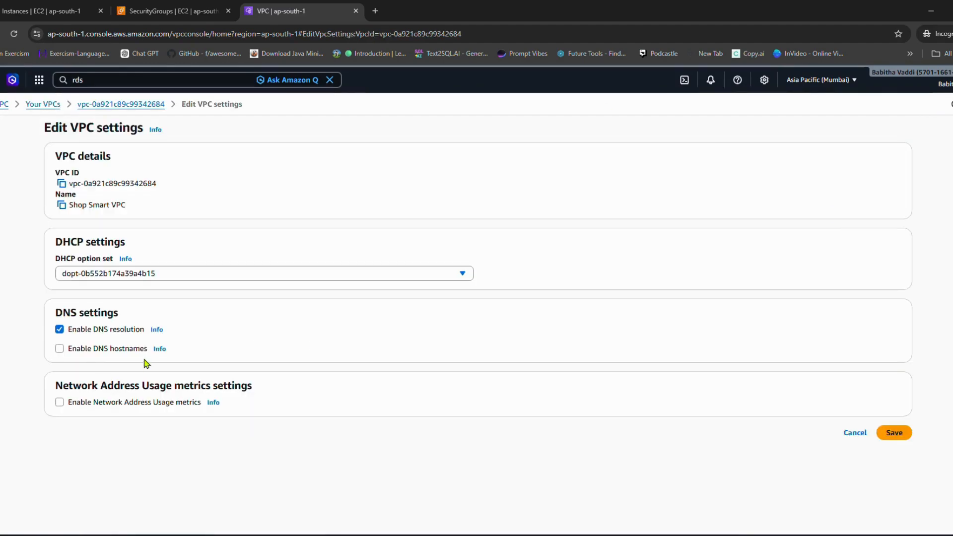
left_click(63, 349)
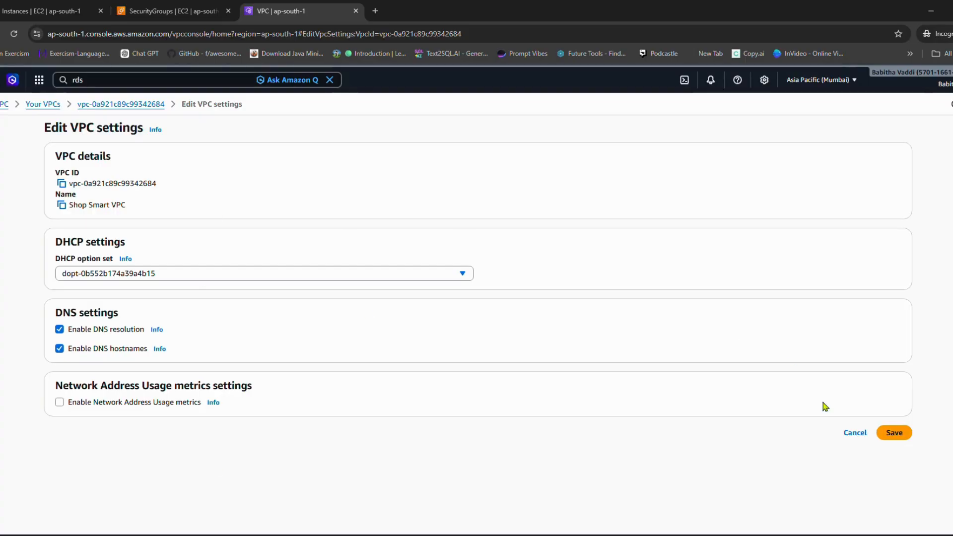
left_click(893, 433)
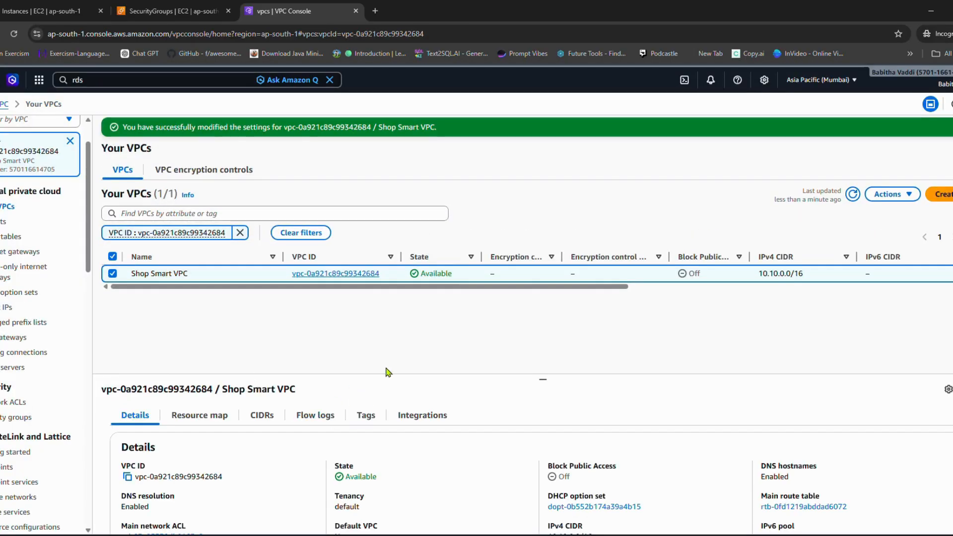
scroll(464, 445, "down", 2)
scroll(511, 442, "up", 2)
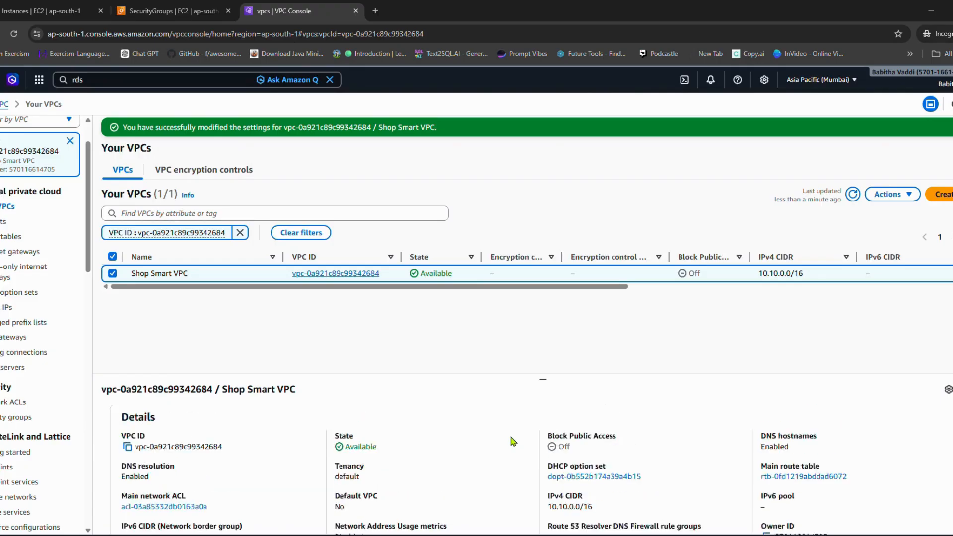
scroll(509, 461, "down", 2)
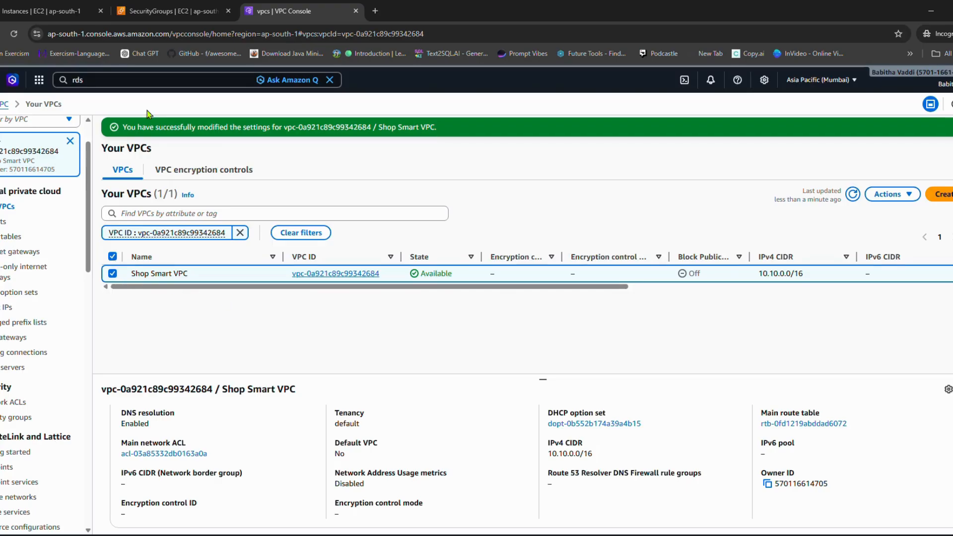
Step: Search the AWS services for rds and open Aurora and RDS in a new browser tab
left_click(181, 83)
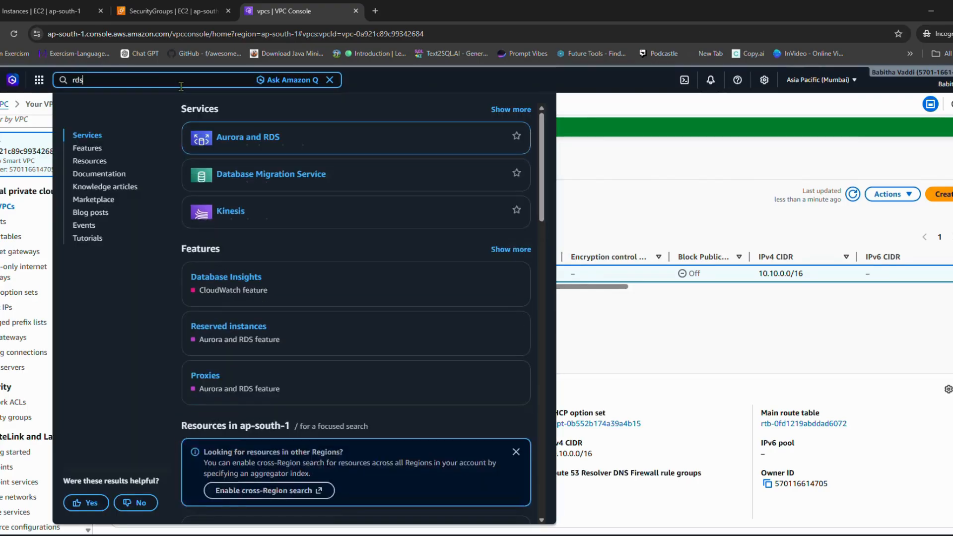
key("BackSpace")
key("BackSpace")
type("rds")
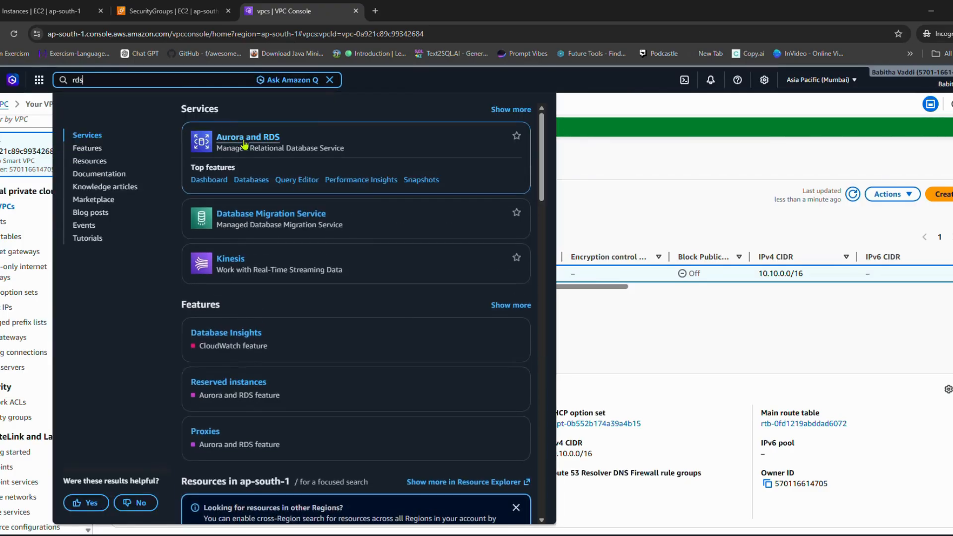
right_click(253, 140)
left_click(278, 151)
scroll(436, 121, "down", 1)
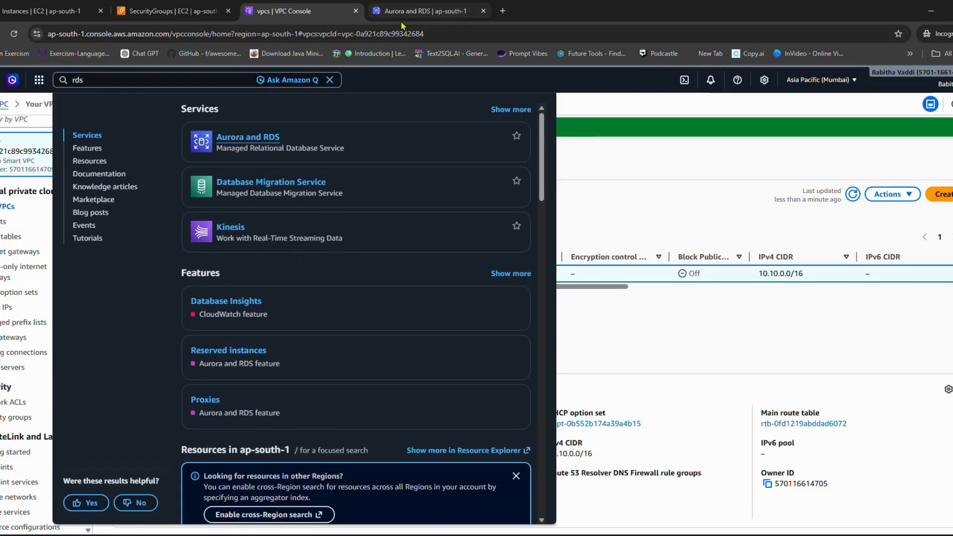
left_click(422, 11)
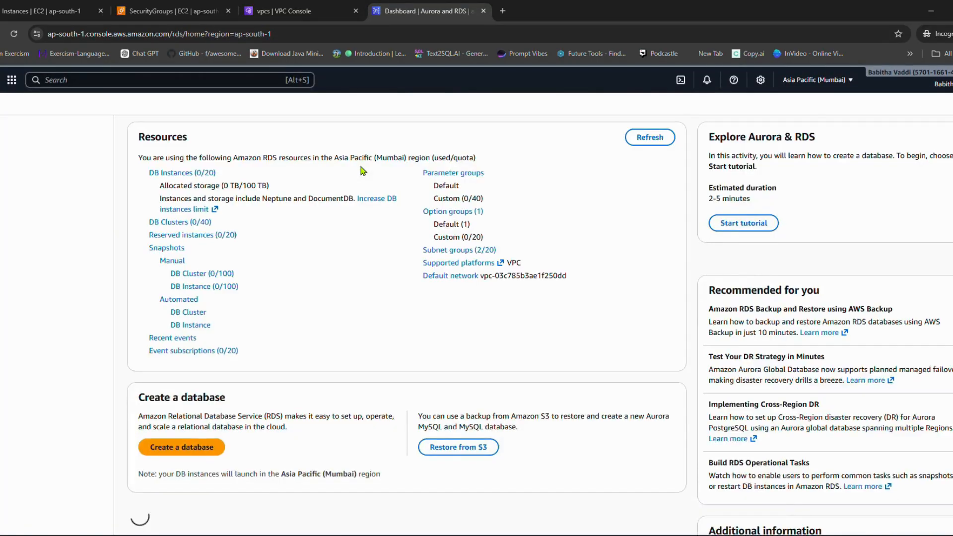
Step: Start a new DB subnet group in Aurora and RDS and name it Shop-smart-DB-Group
left_click(7, 169)
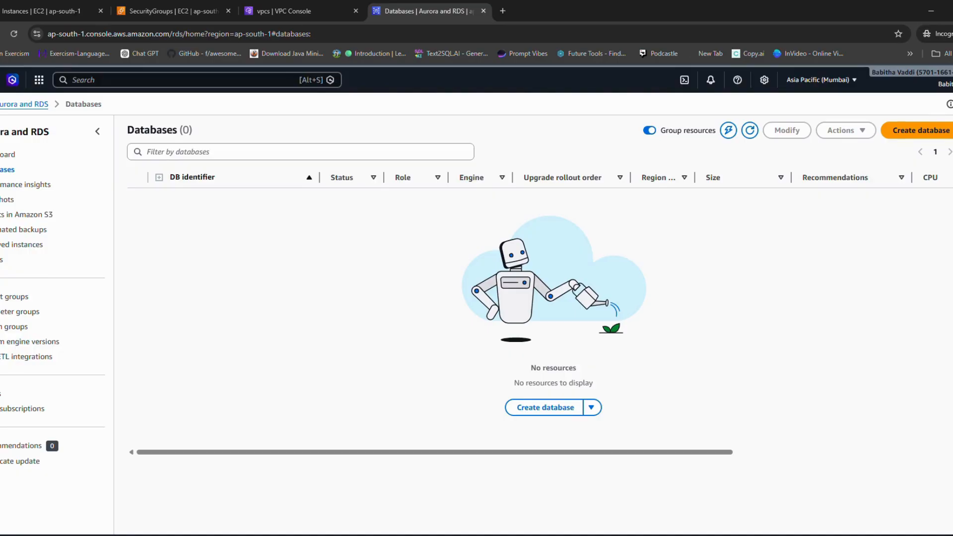
left_click(3, 300)
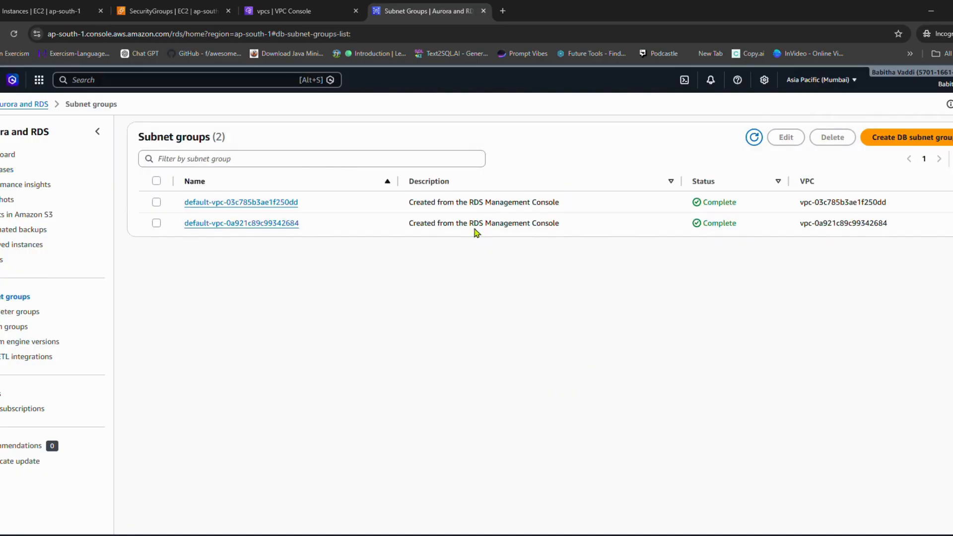
left_click(901, 138)
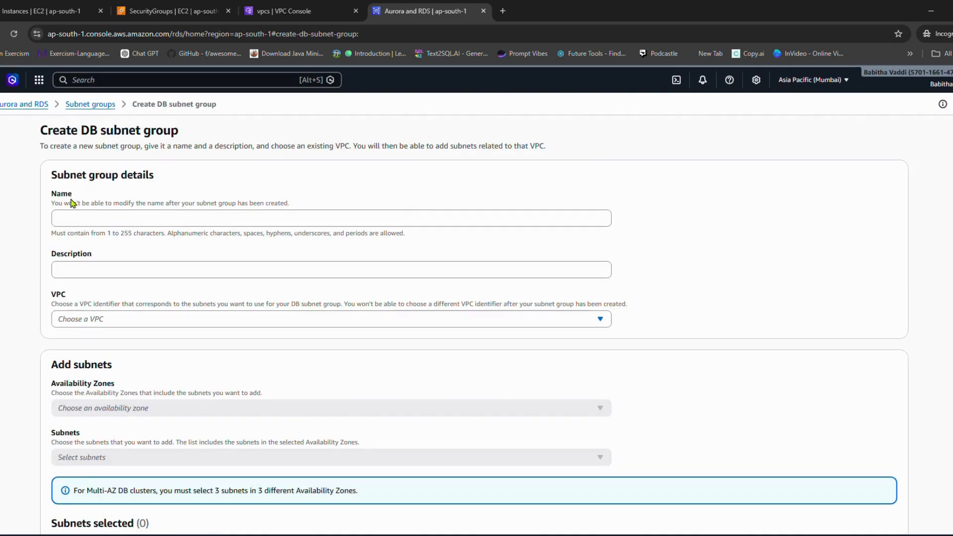
left_click(94, 216)
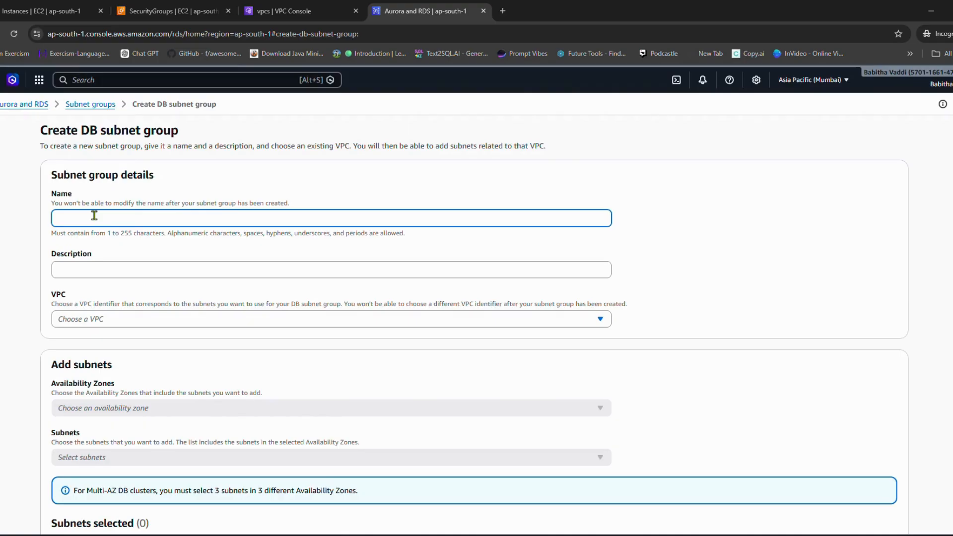
type("Shop")
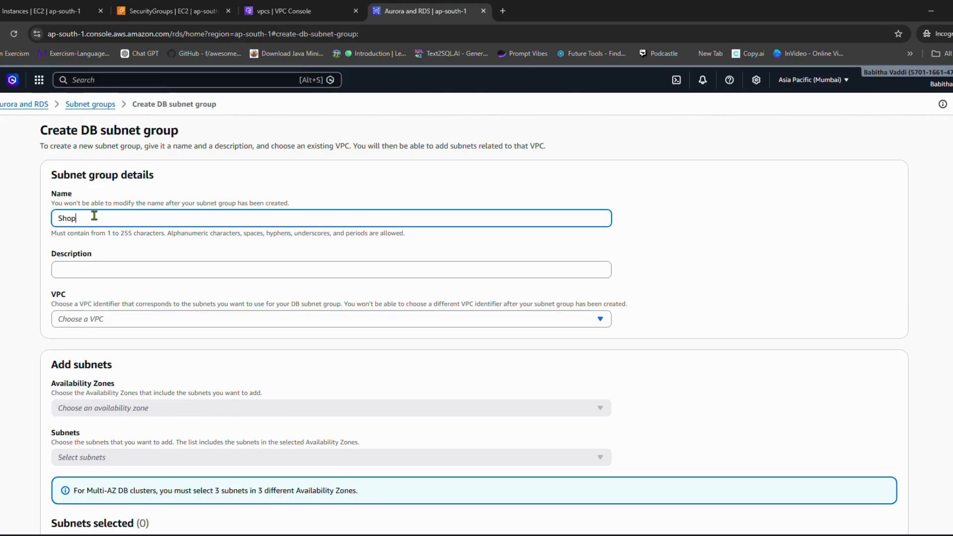
type("-sm")
type("al")
type("t-DB-Group")
Step: Enter "Shopping -group-db" as the subnet group's description and choose Shop Smart VPC as its VPC
left_click(118, 271)
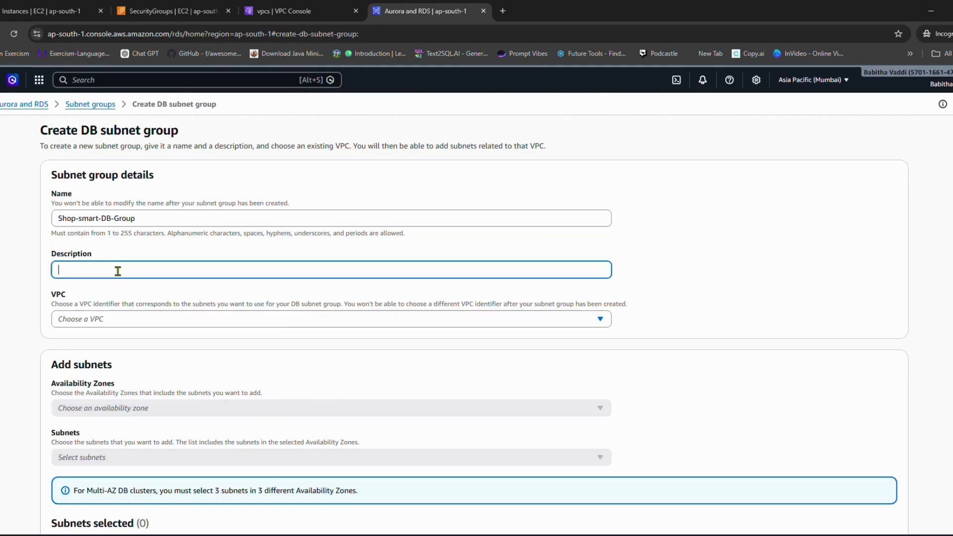
left_click(171, 321)
left_click(160, 264)
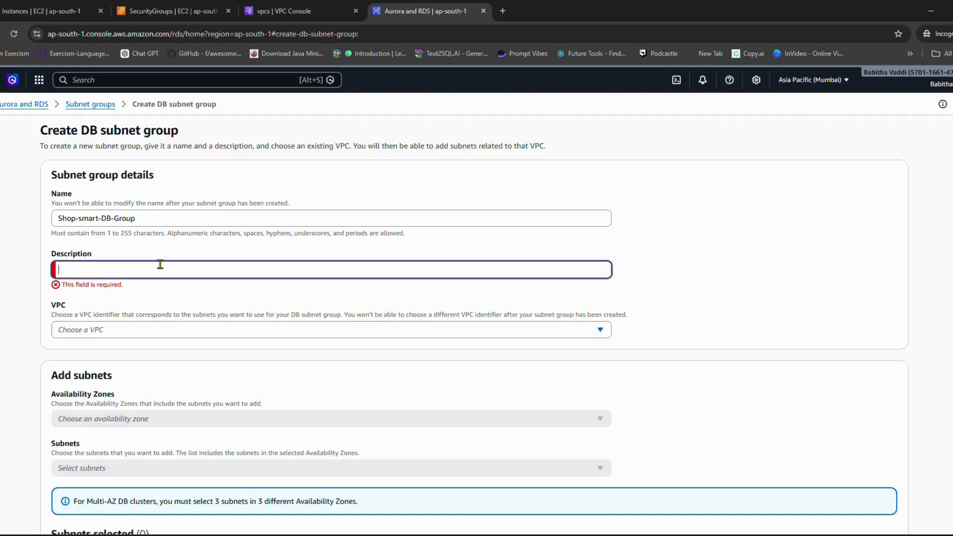
type("S")
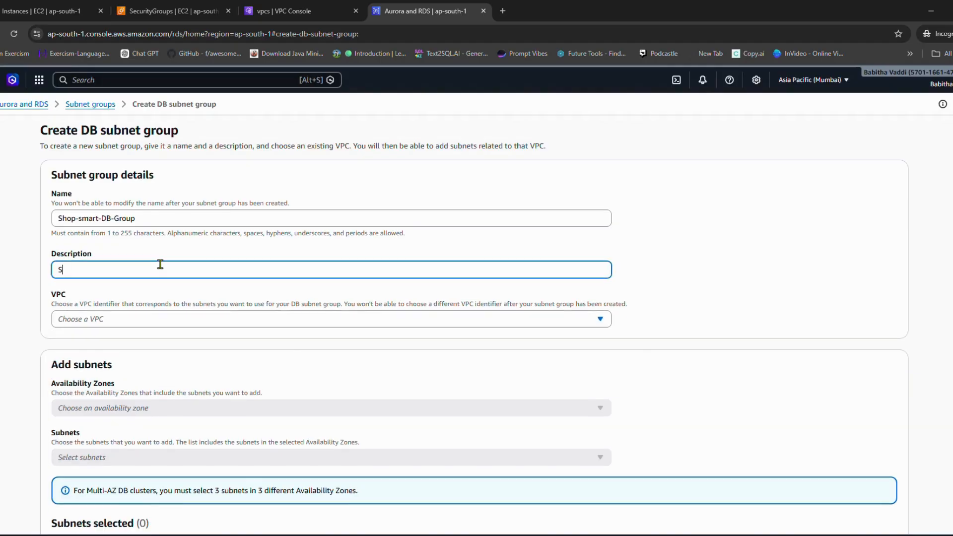
type("o")
type("opping -group-db")
left_click(135, 317)
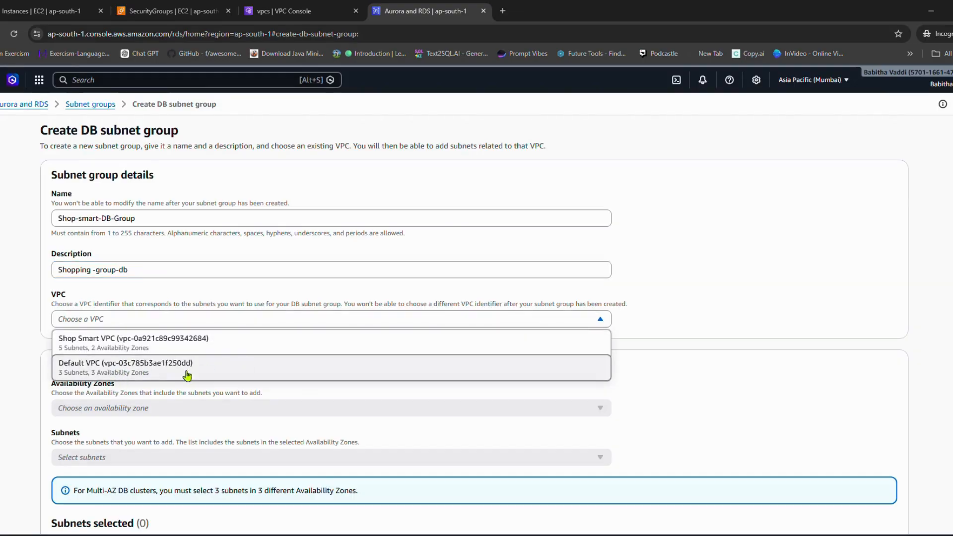
left_click(164, 346)
Step: Add the availability zones ap-south-1a and ap-south-1b to the DB subnet group
scroll(169, 352, "down", 2)
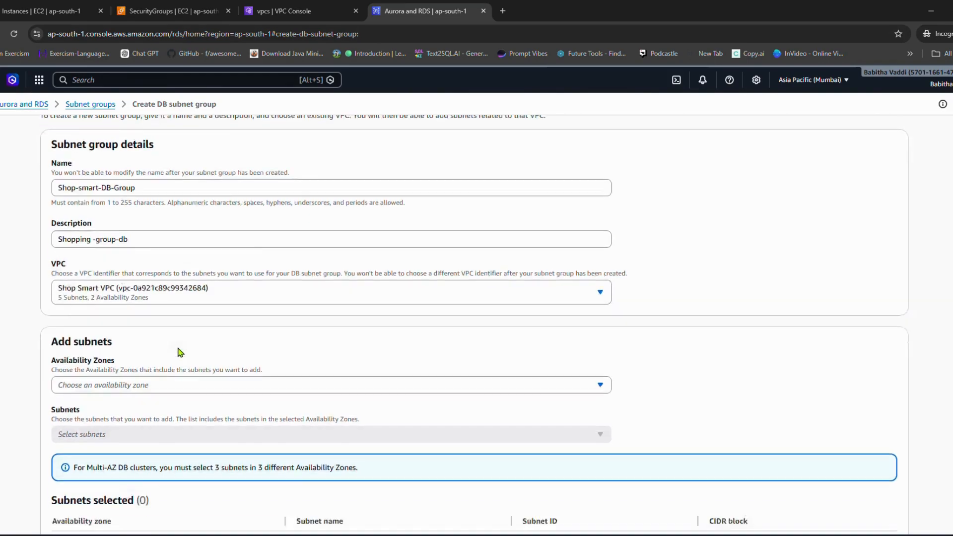
left_click(144, 310)
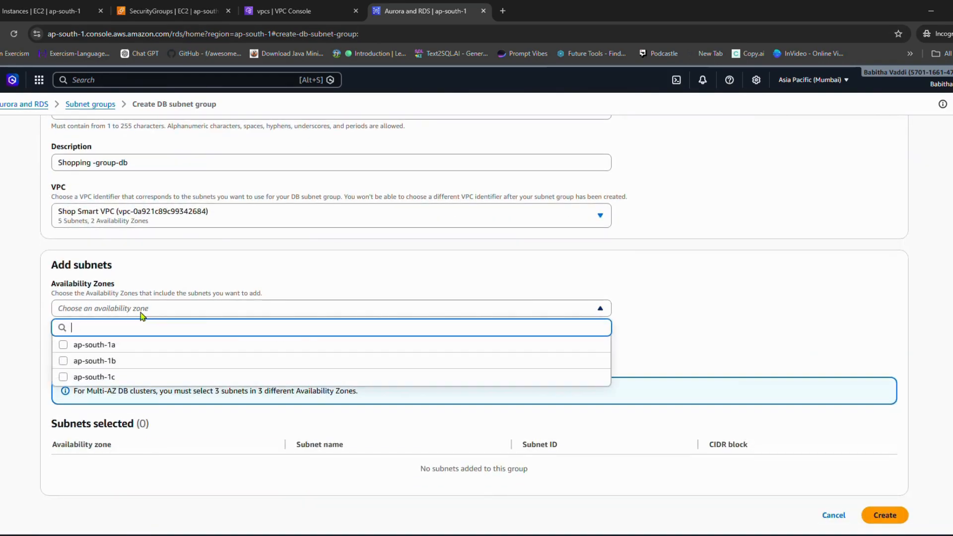
left_click(110, 346)
left_click(117, 362)
left_click(695, 321)
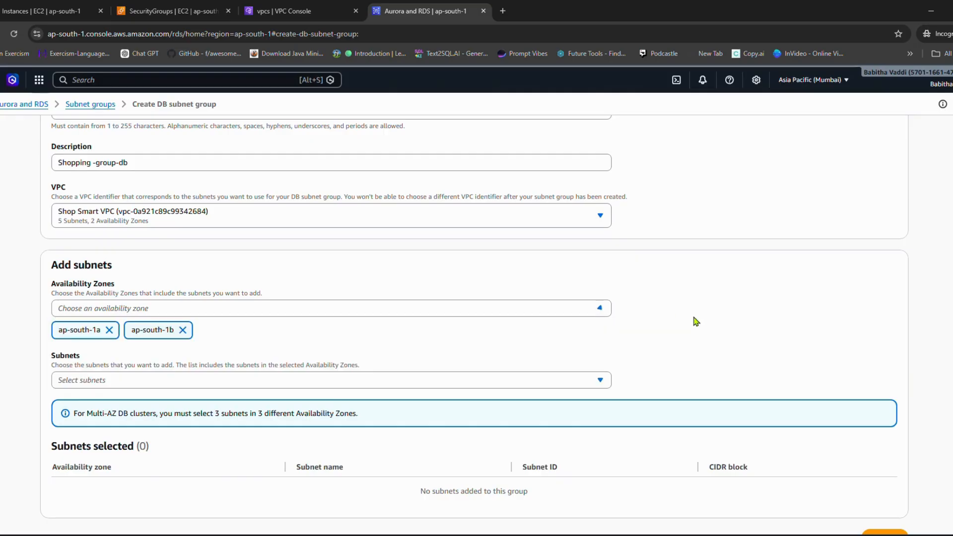
Step: Check which subnets are offered for the DB subnet group in the two chosen availability zones
left_click(180, 380)
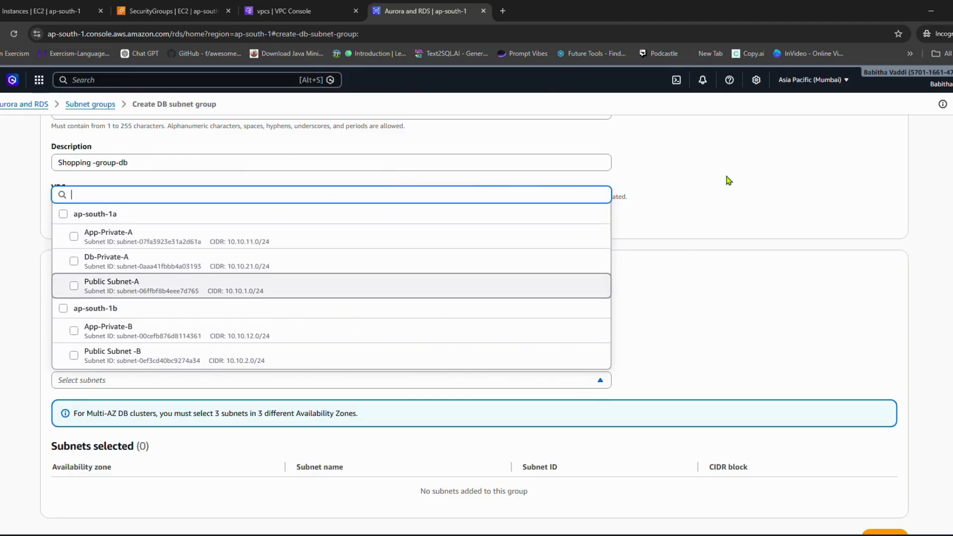
left_click(694, 216)
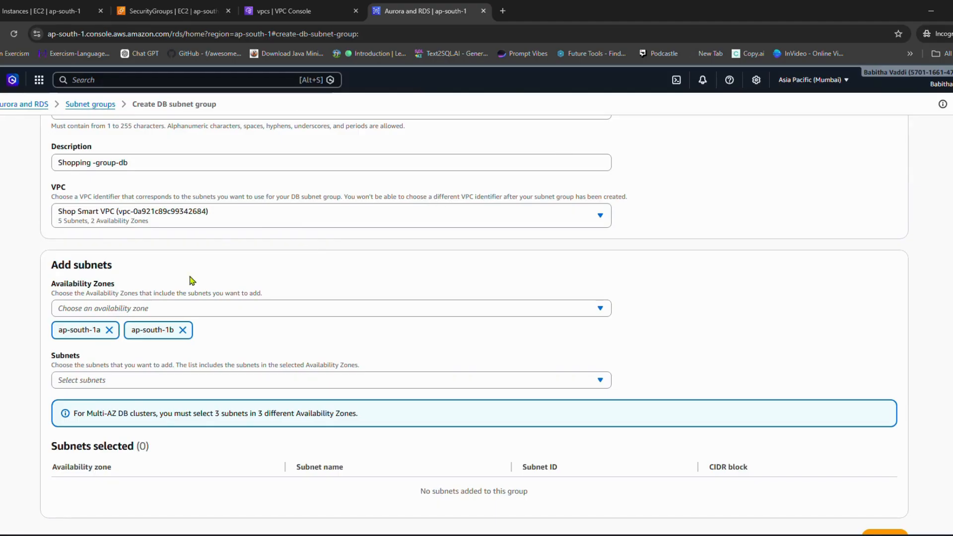
scroll(192, 280, "up", 2)
Step: Switch to the VPC console, dismiss the service search results, and list the Shop Smart VPC's subnets
left_click(292, 13)
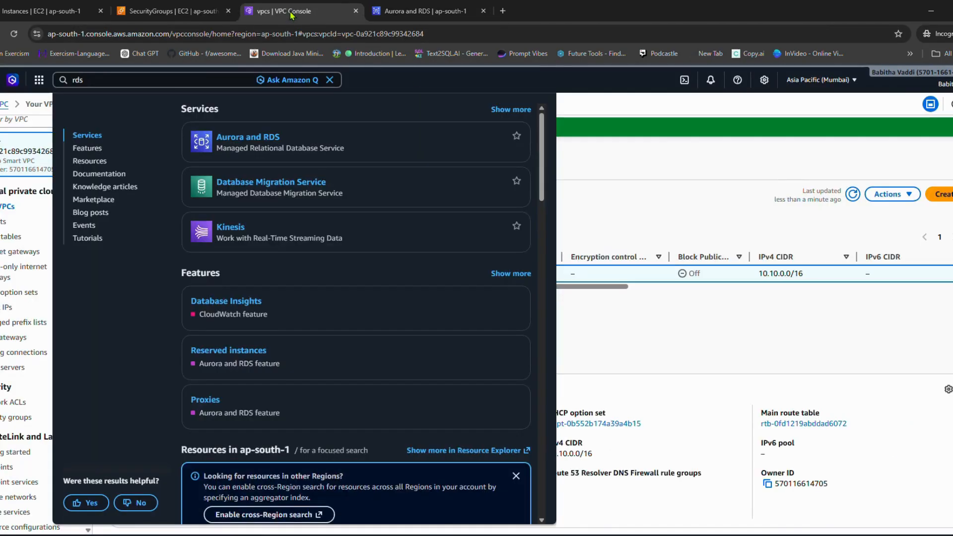
left_click(633, 169)
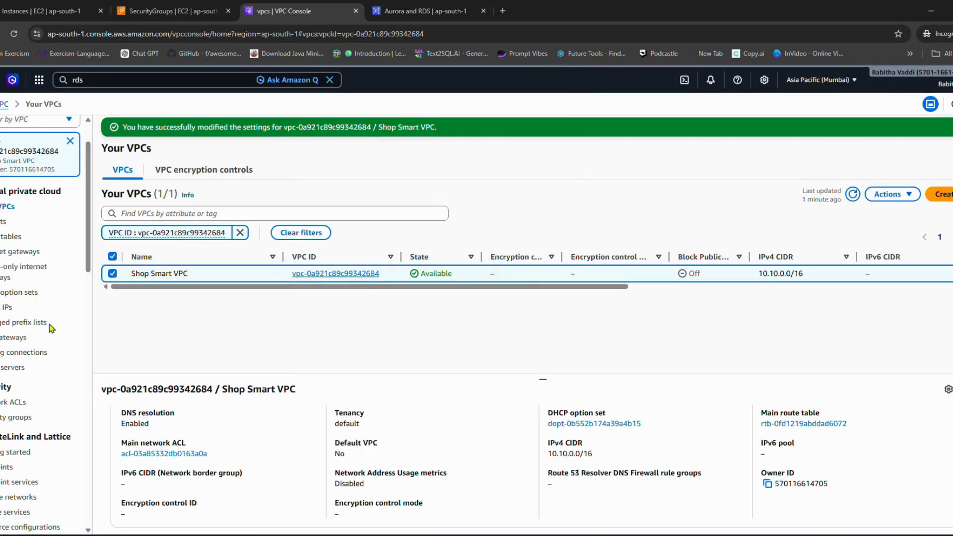
left_click(4, 221)
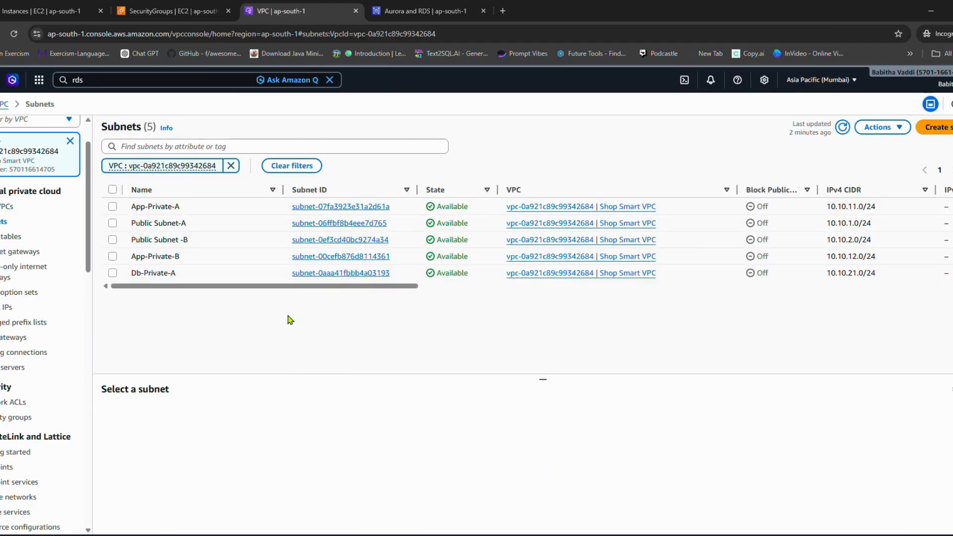
left_click(946, 130)
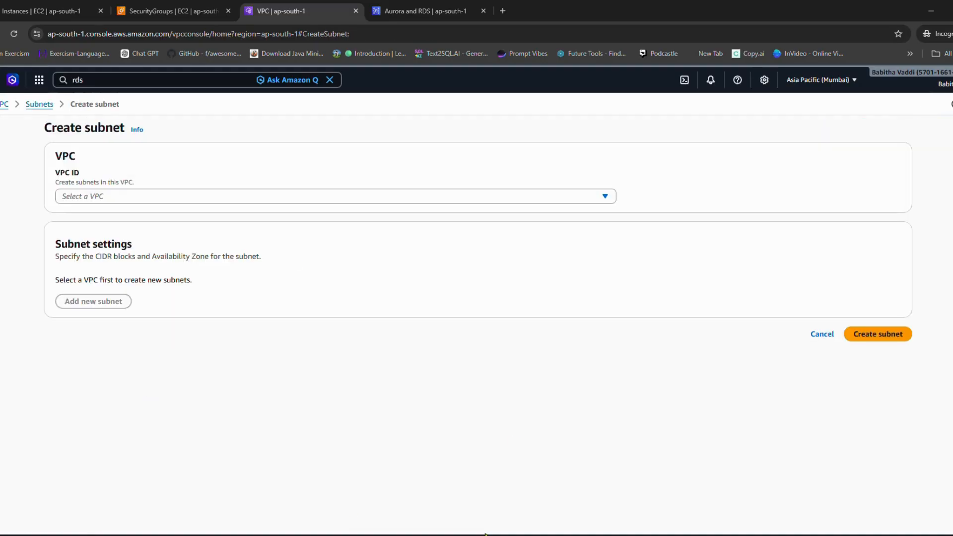
left_click(168, 196)
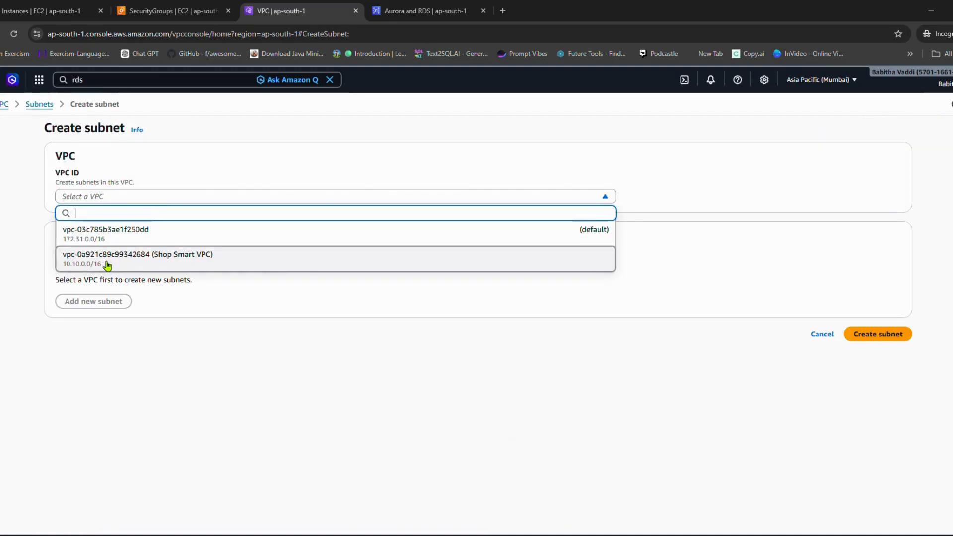
left_click(125, 263)
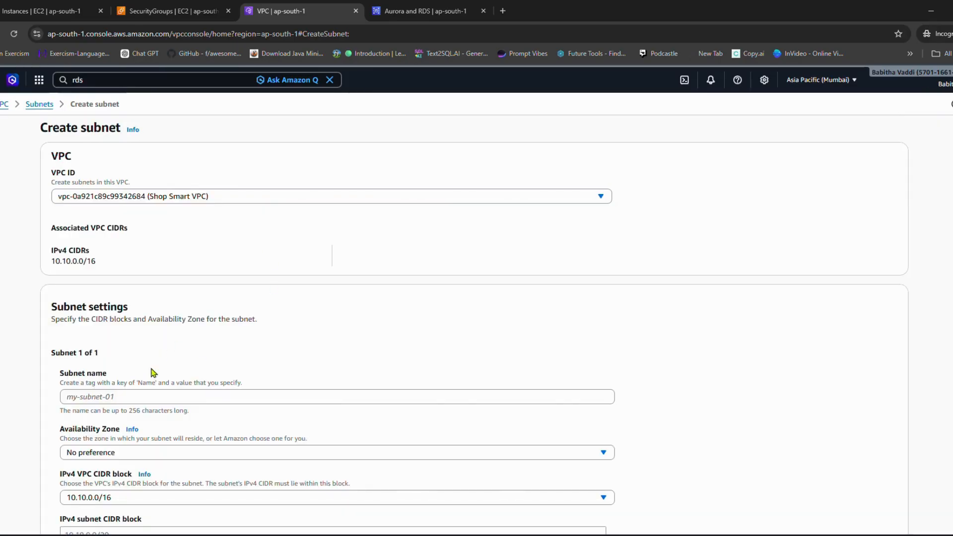
scroll(148, 327, "down", 1)
left_click(144, 345)
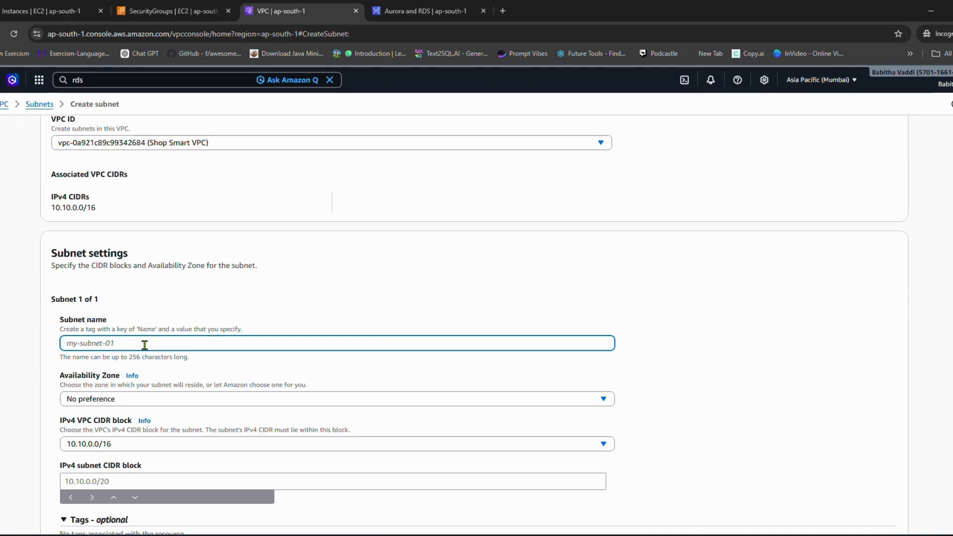
type("app-")
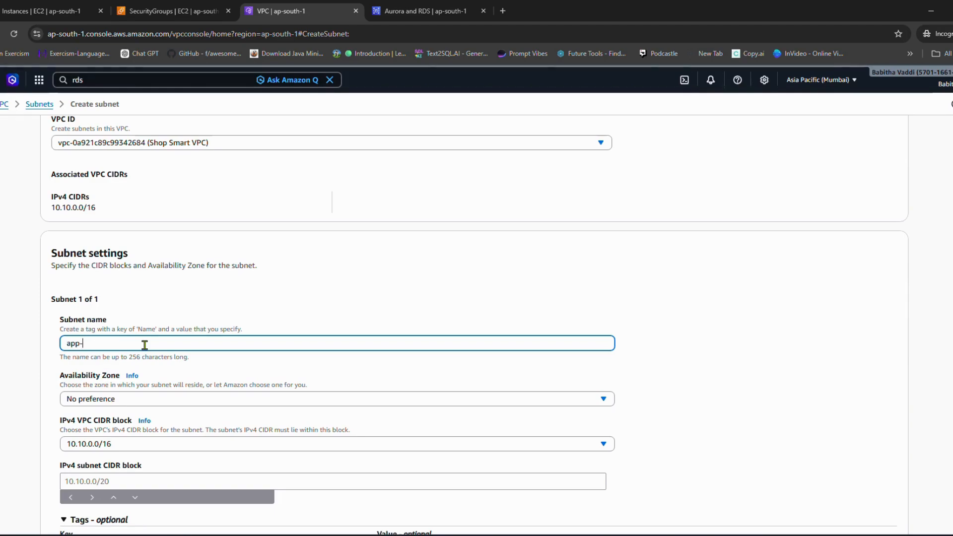
key("BackSpace")
key("BackSpace")
key("BackSpace")
type("App-")
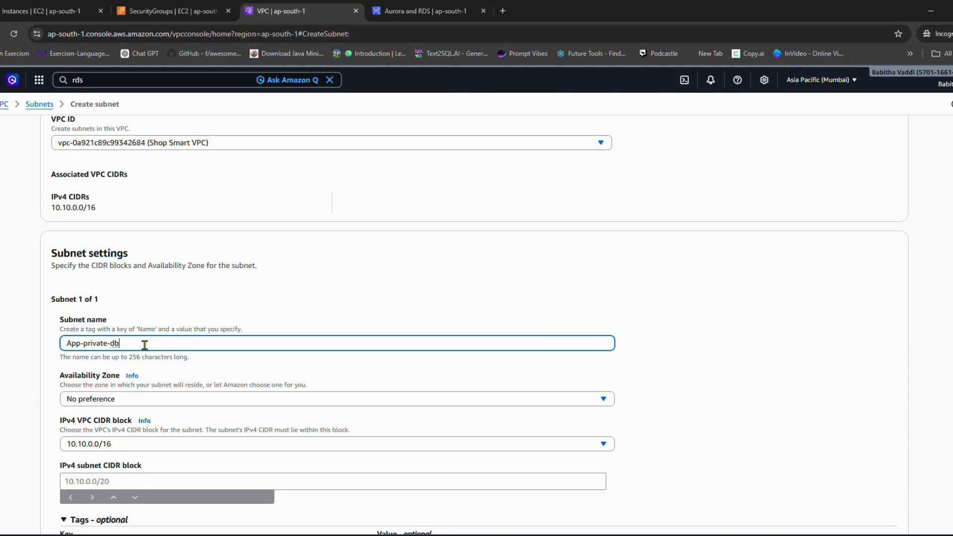
key("BackSpace")
key("BackSpace")
key("BackSpace")
key("BackSpace")
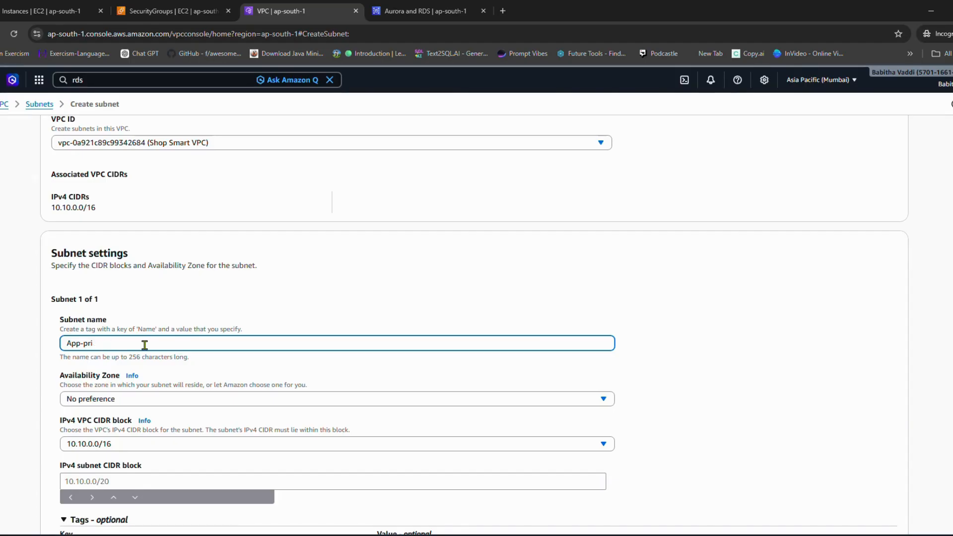
key("BackSpace")
key("BackSpace")
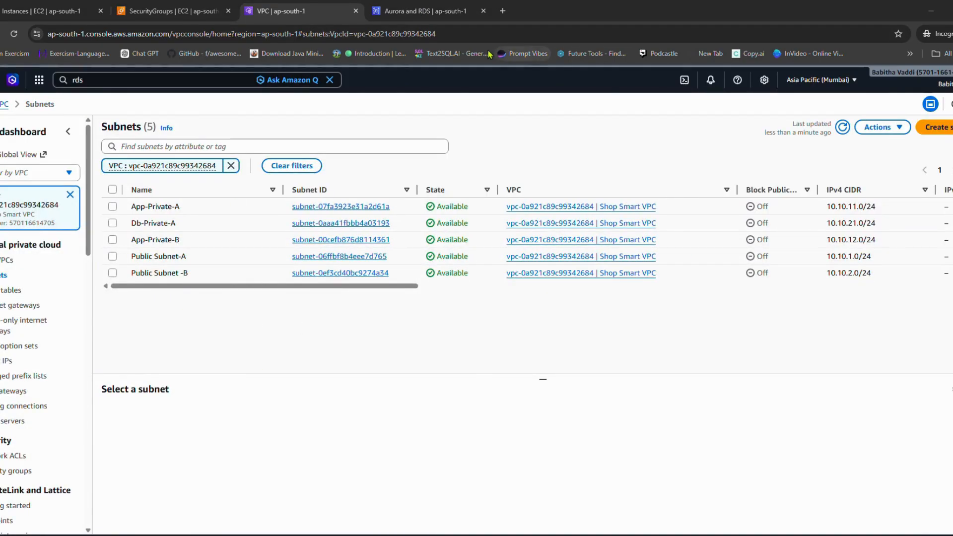
Step: Start a new subnet in the Shop Smart VPC and name it Db-Private-B
left_click(935, 127)
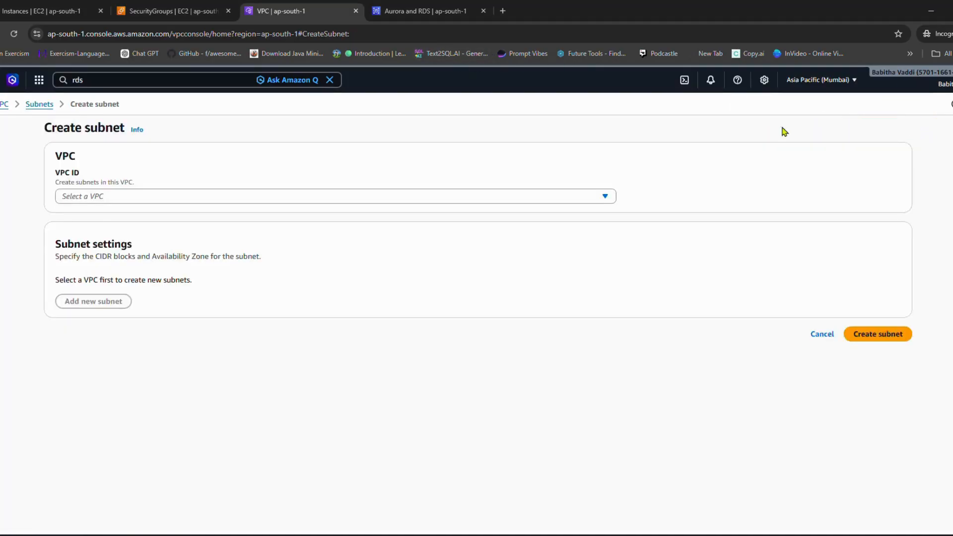
left_click(91, 196)
left_click(100, 258)
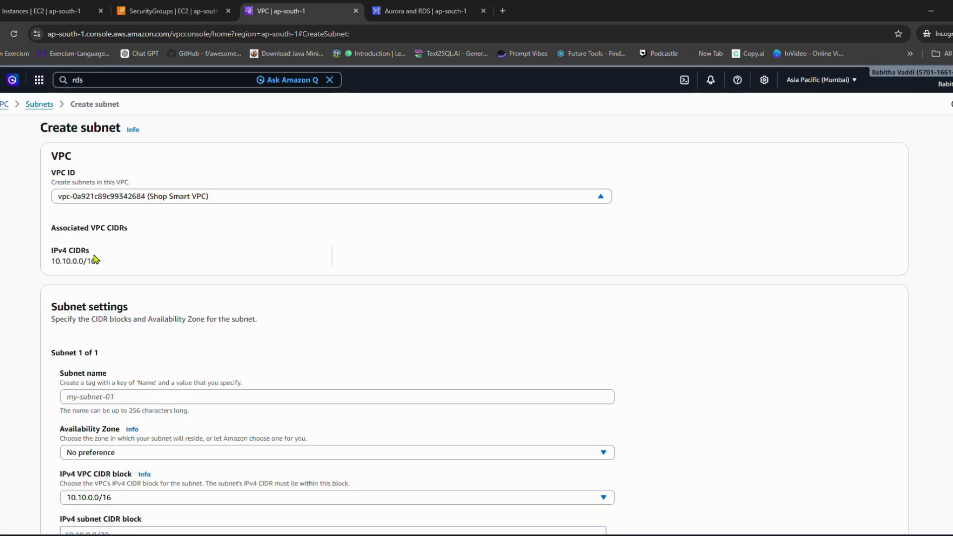
scroll(208, 310, "down", 3)
left_click(167, 237)
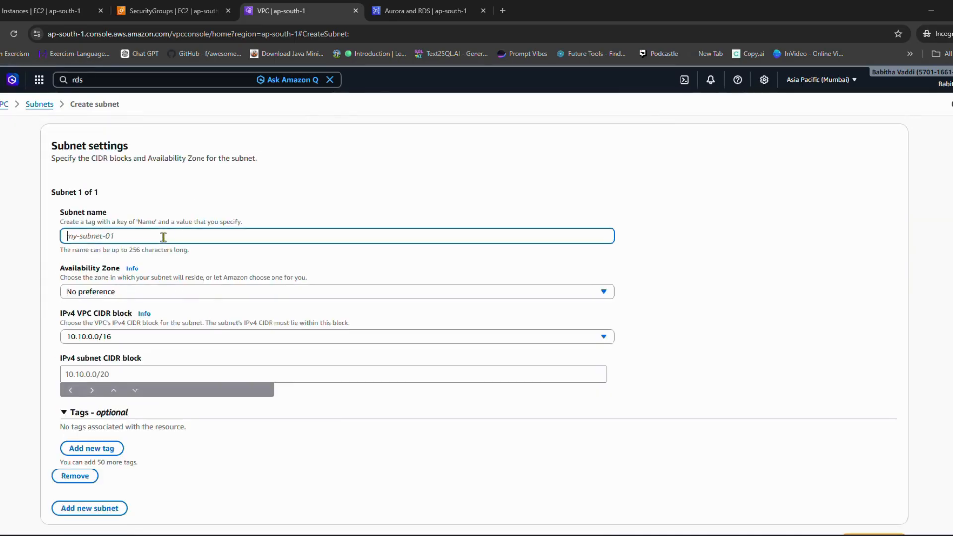
type("Db-Private-A")
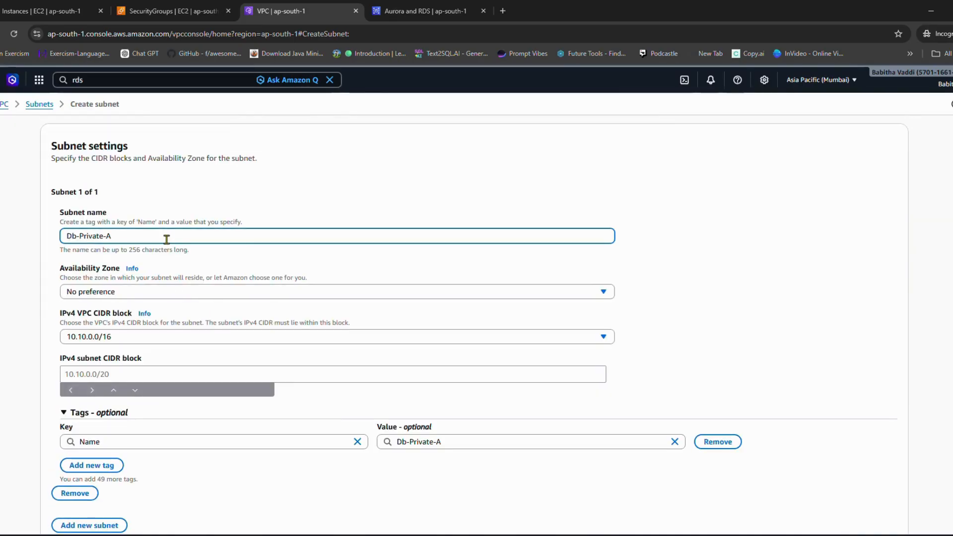
key("BackSpace")
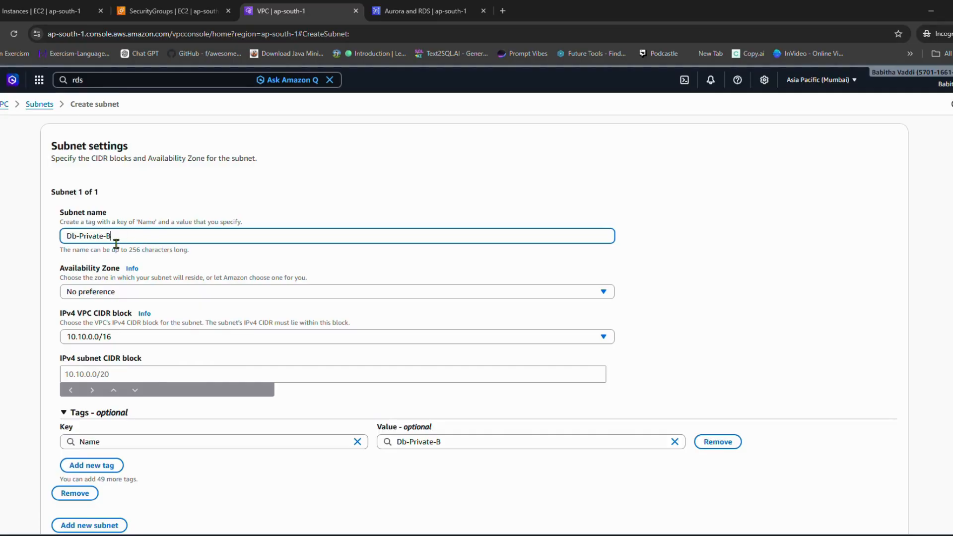
Step: Set the new subnet's availability zone to ap-south-1b and its IPv4 subnet CIDR block to 10.10.22.0/24
left_click(90, 293)
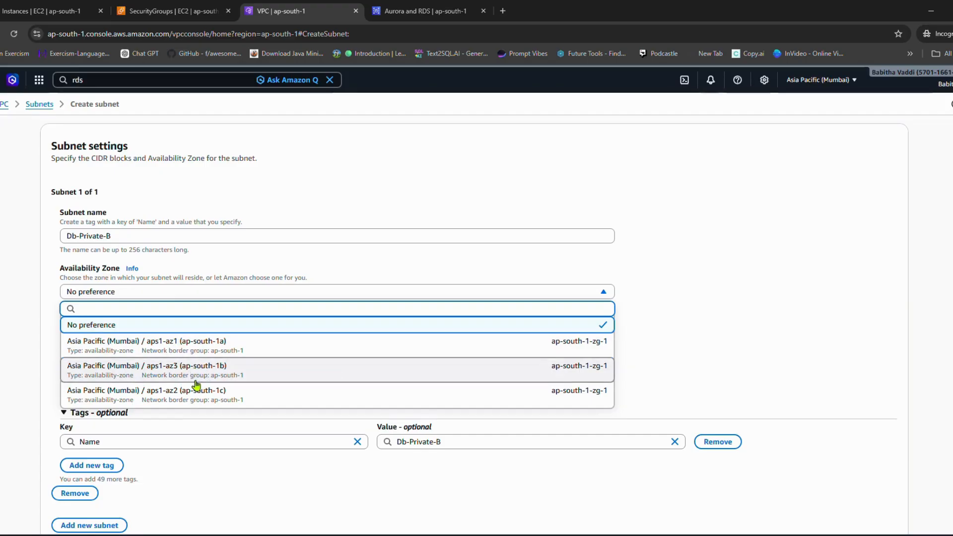
scroll(197, 381, "down", 1)
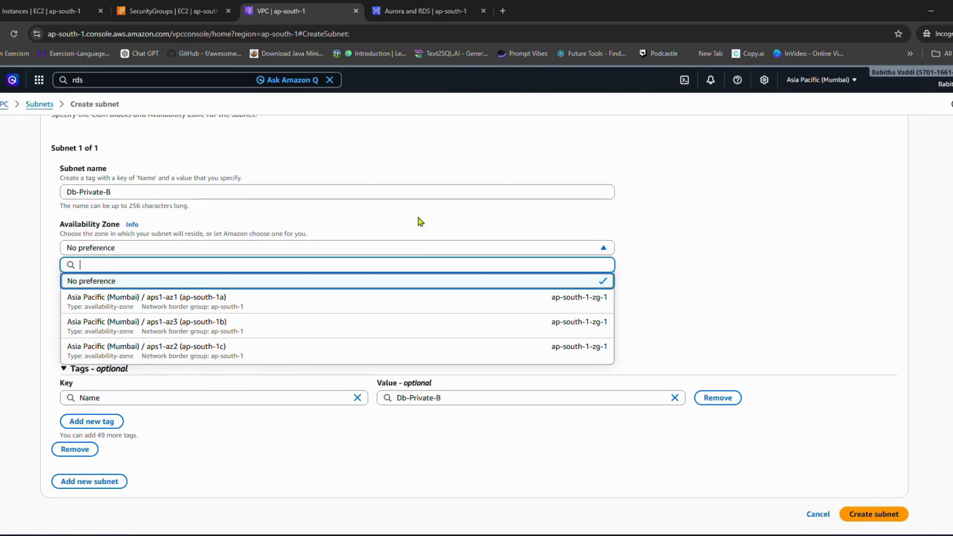
left_click(157, 328)
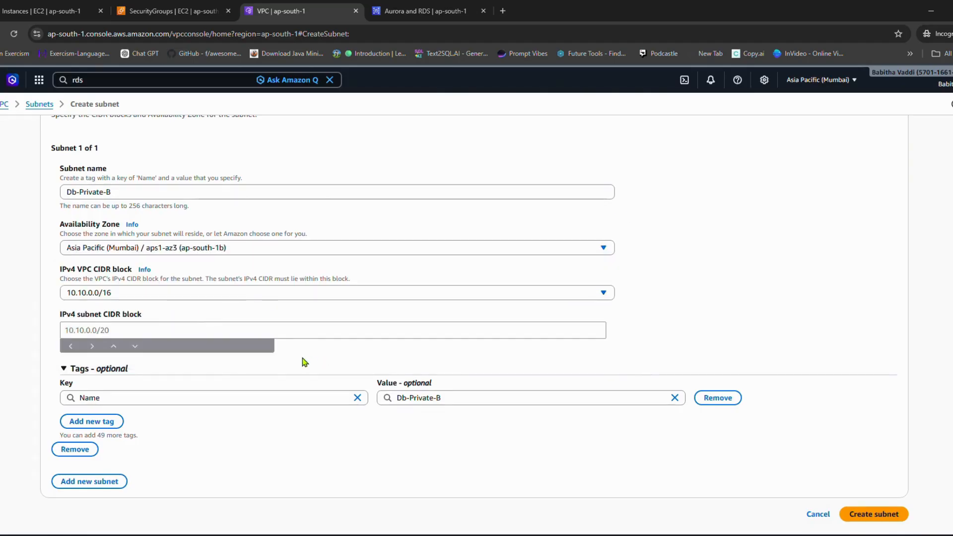
left_click(101, 327)
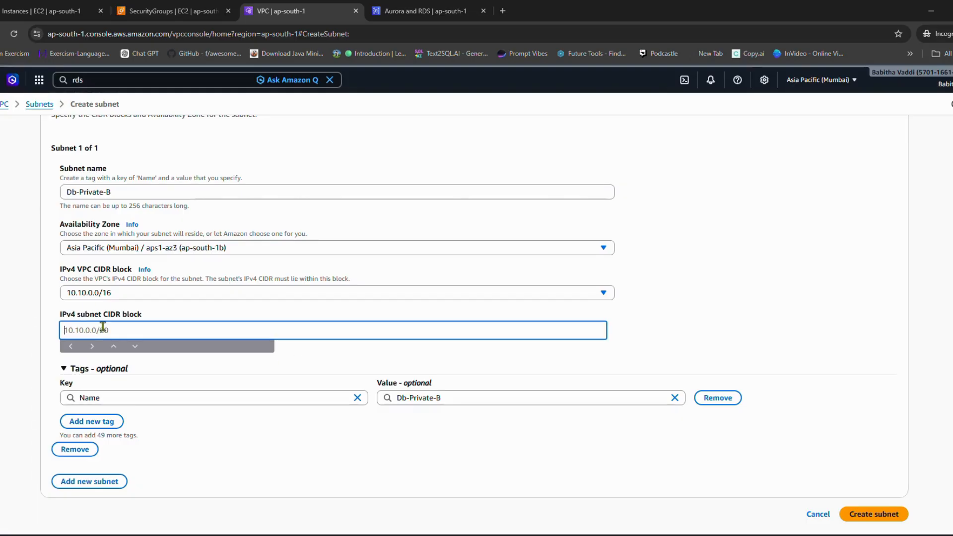
type("10.10.22.0/")
type("24")
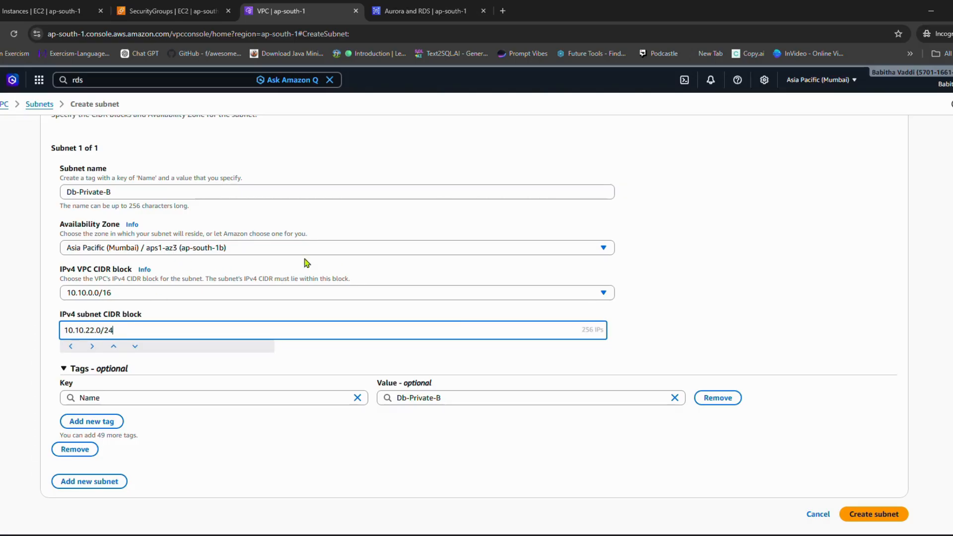
Step: Keep ap-south-1b as the availability zone and create the Db-Private-B subnet
left_click(273, 252)
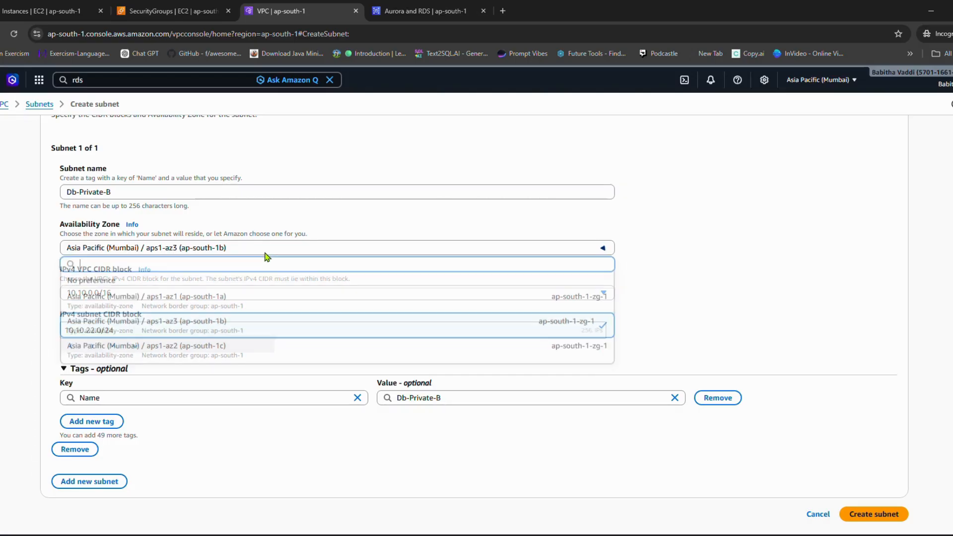
left_click(246, 326)
scroll(213, 266, "up", 3)
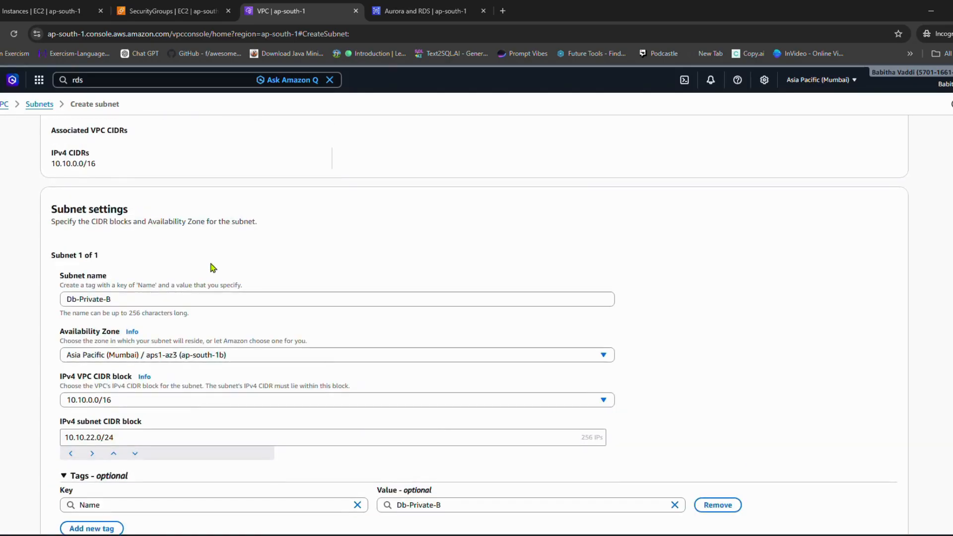
scroll(613, 383, "down", 3)
left_click(900, 515)
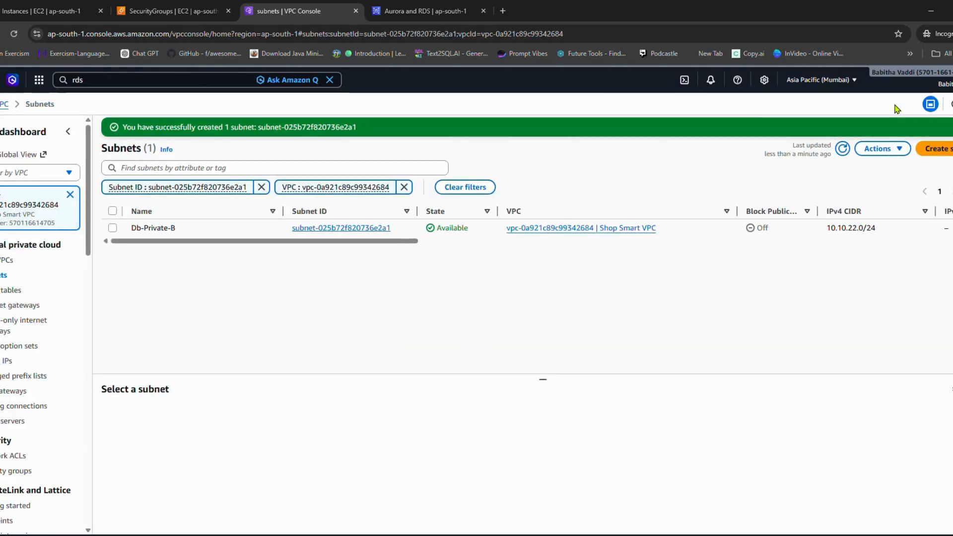
Step: List all subnets of the Shop Smart VPC and return to the DB subnet group form in the RDS console
left_click(10, 290)
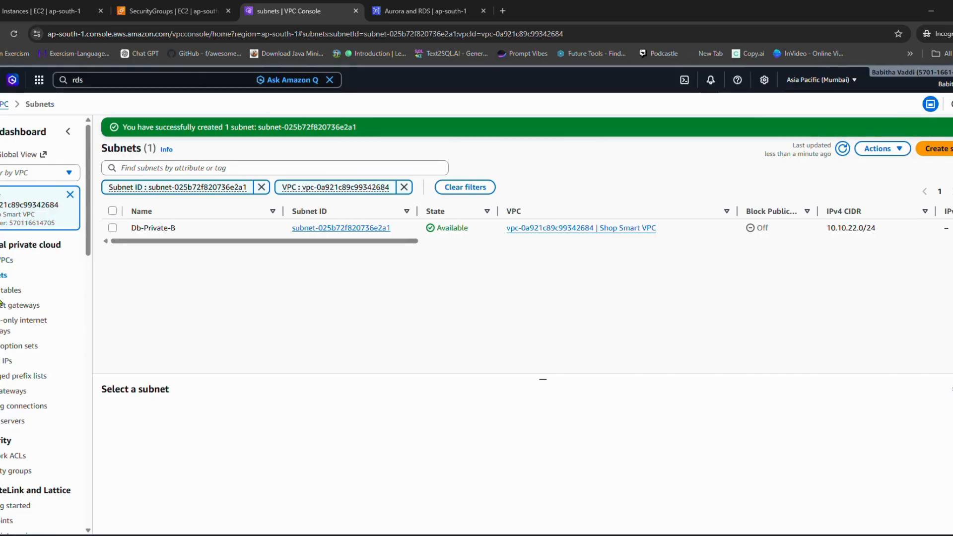
left_click(3, 275)
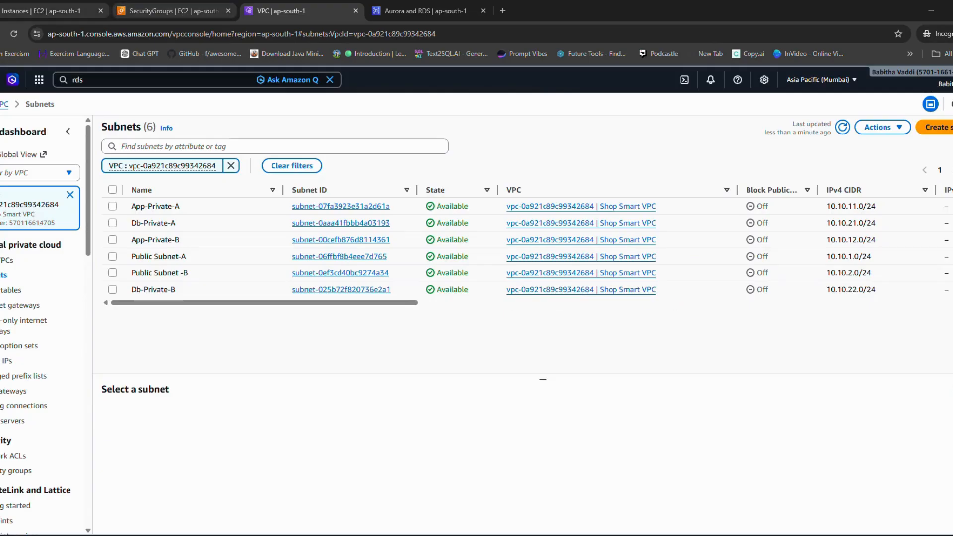
left_click(391, 11)
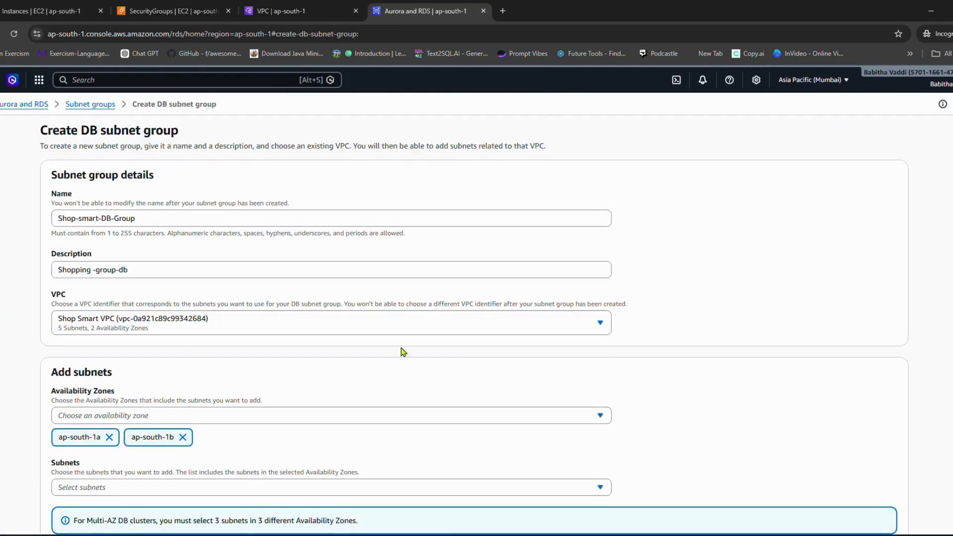
scroll(176, 341, "down", 1)
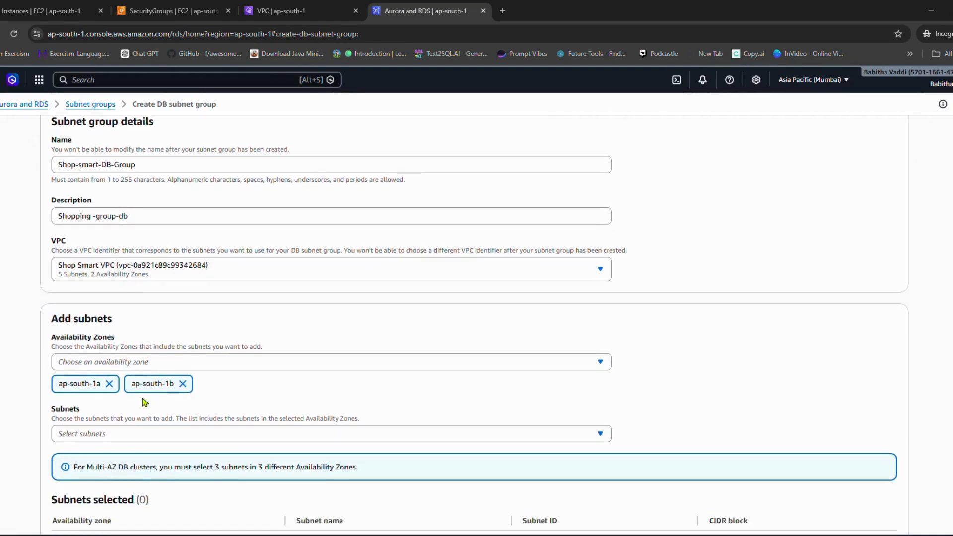
scroll(145, 402, "down", 1)
left_click(185, 383)
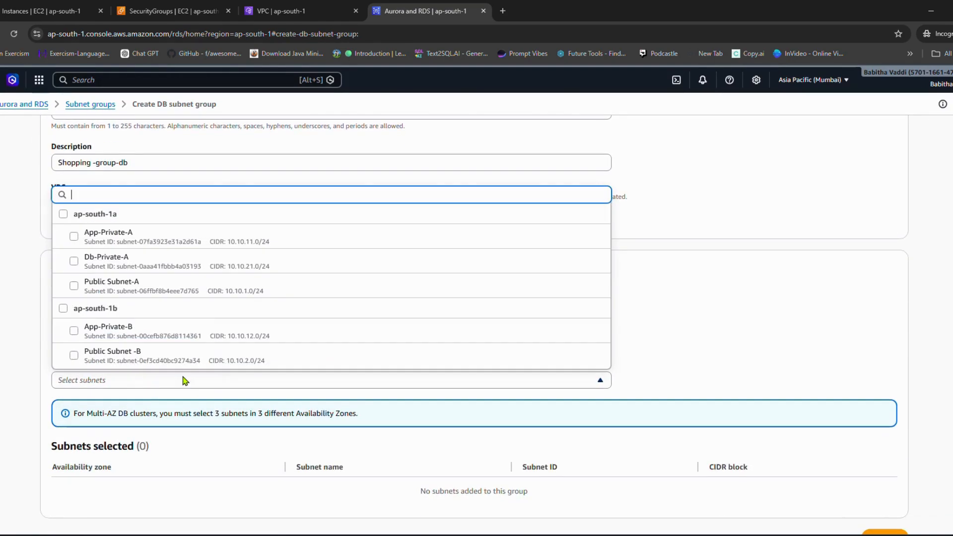
left_click(122, 268)
scroll(120, 356, "down", 1)
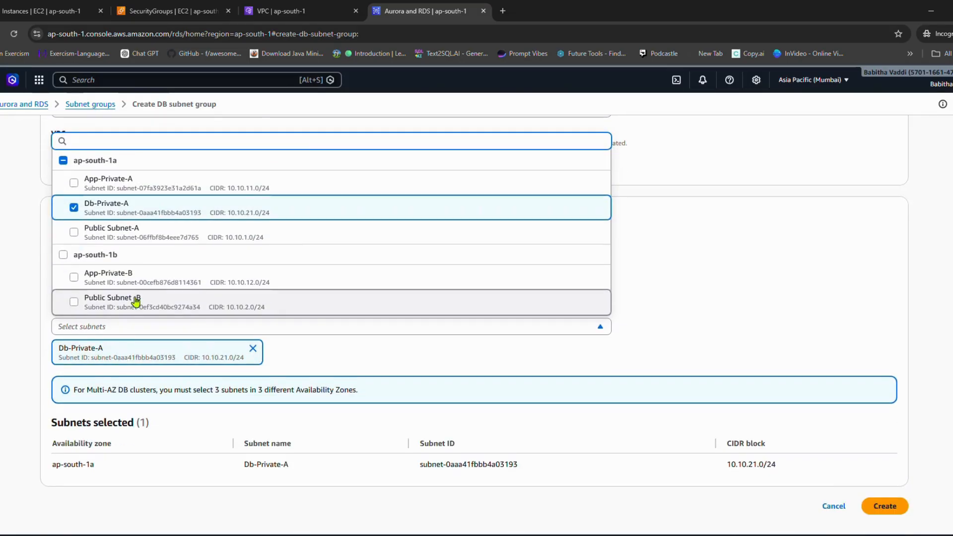
left_click(745, 277)
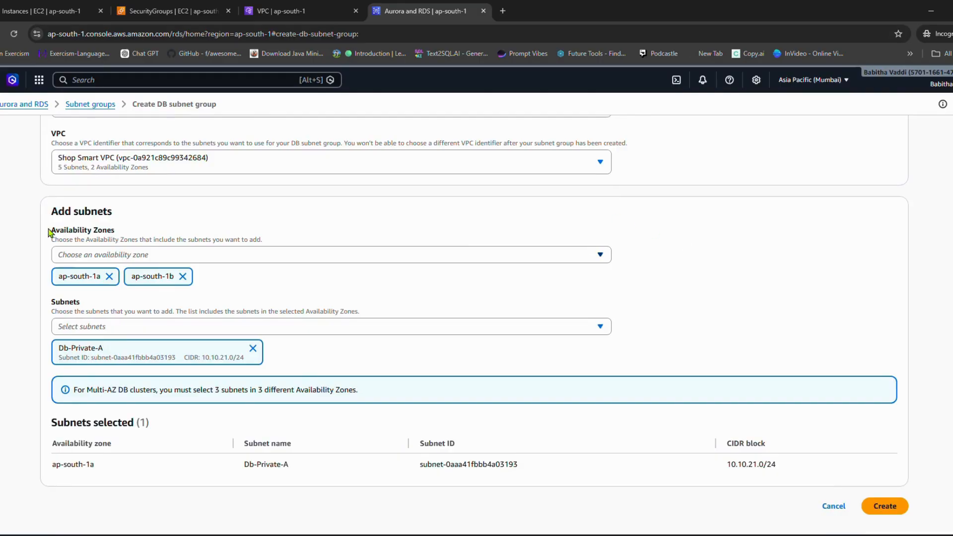
scroll(169, 276, "up", 2)
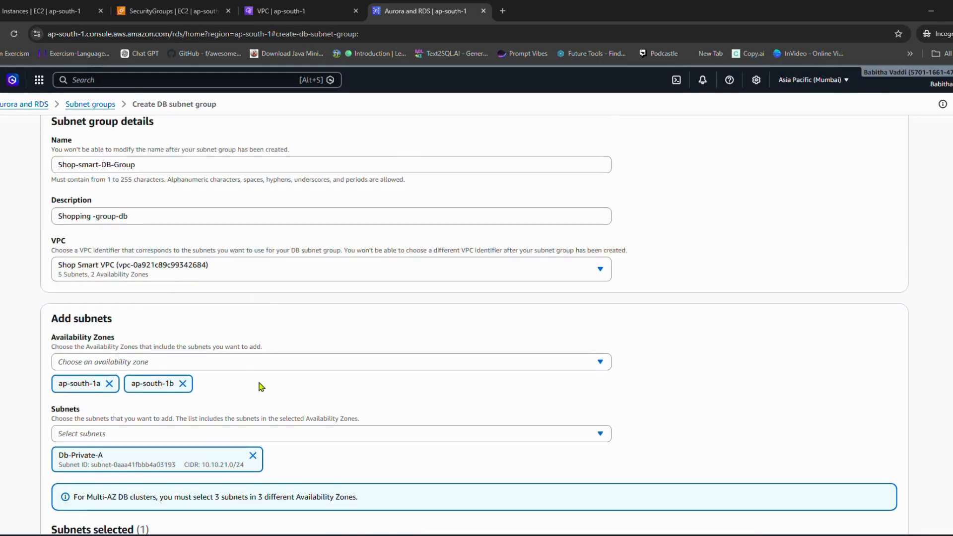
scroll(231, 420, "down", 1)
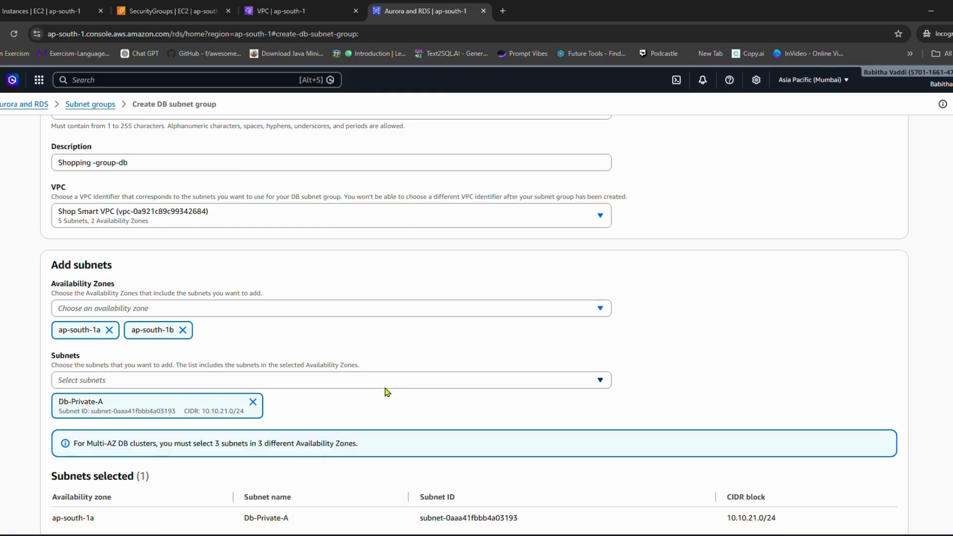
scroll(211, 296, "up", 2)
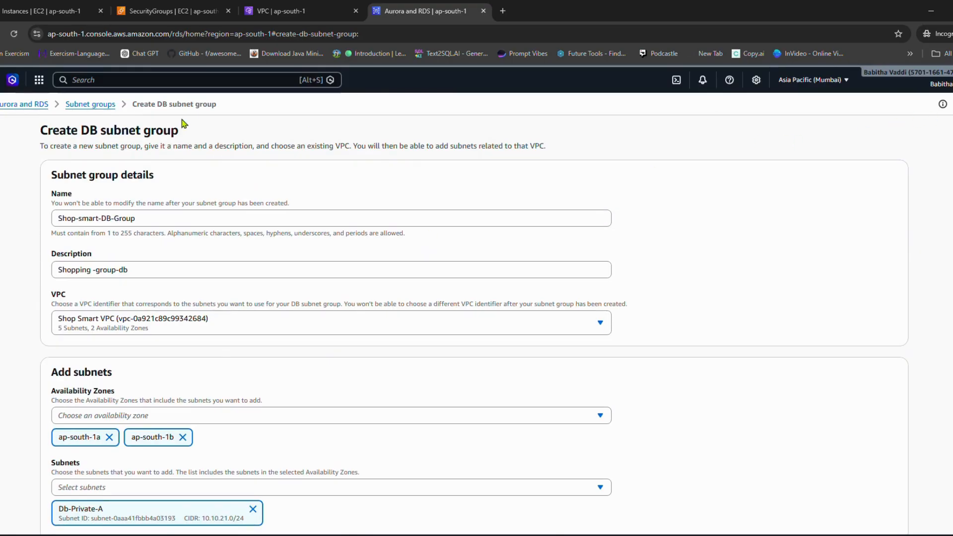
Step: Abandon the current form, refresh the subnet groups list, and start a new DB subnet group named Shop-Smart-DB-Group
left_click(82, 105)
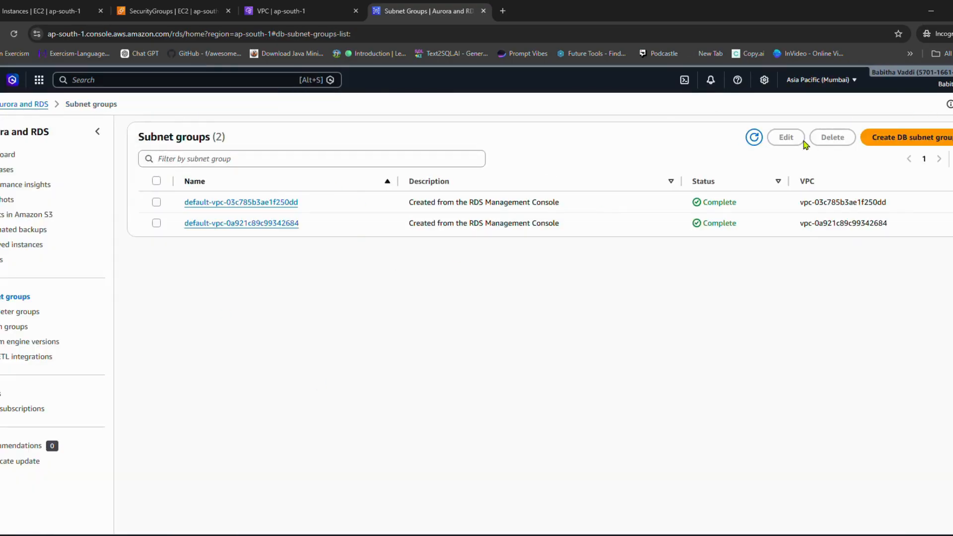
left_click(755, 137)
left_click(883, 137)
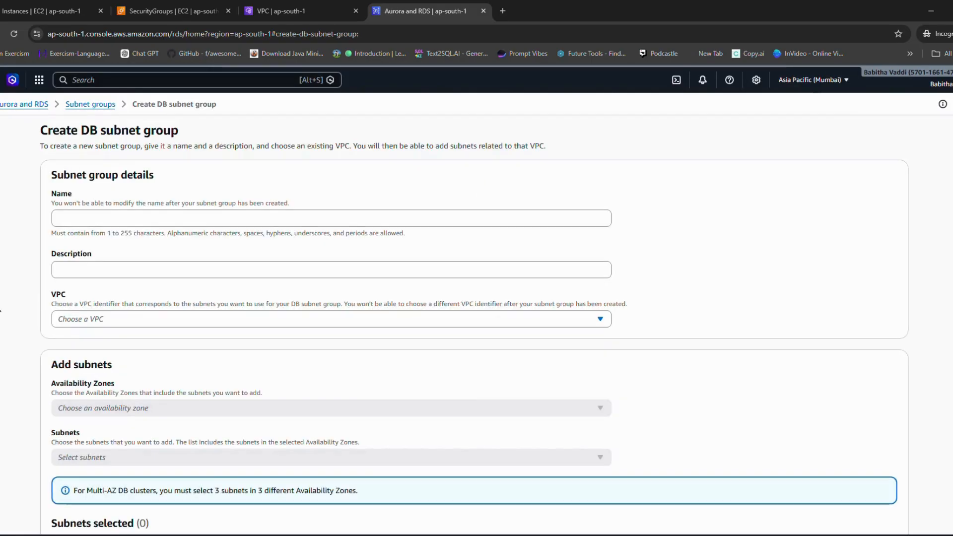
left_click(106, 219)
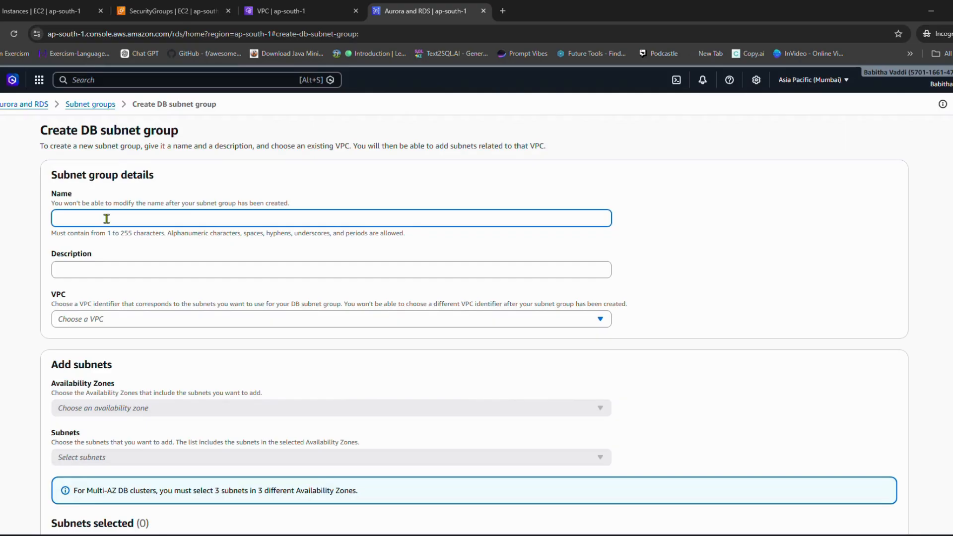
type("Shop-Smart-DB")
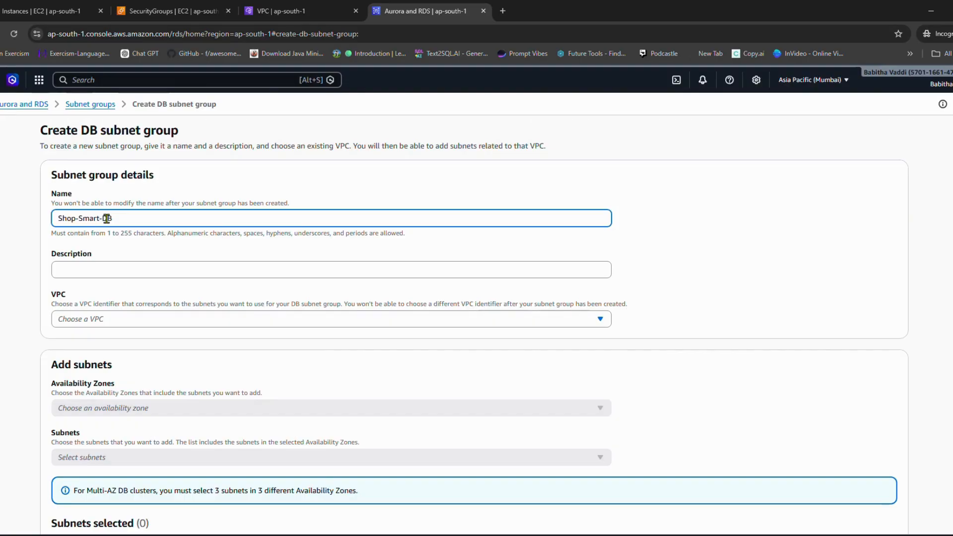
type("-Group")
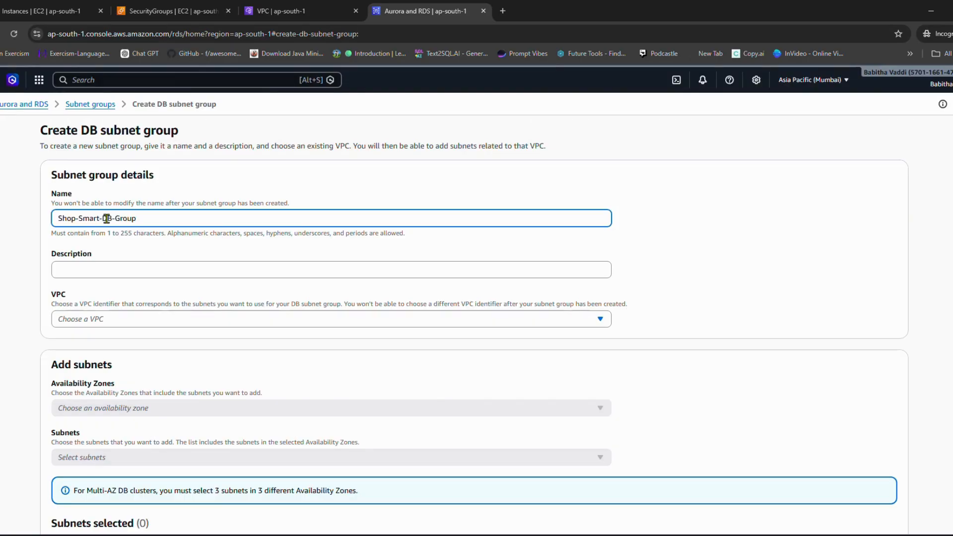
Step: Set the subnet group's description to Shop-Smart-DB-Group and its VPC to Shop Smart VPC
left_click(124, 270)
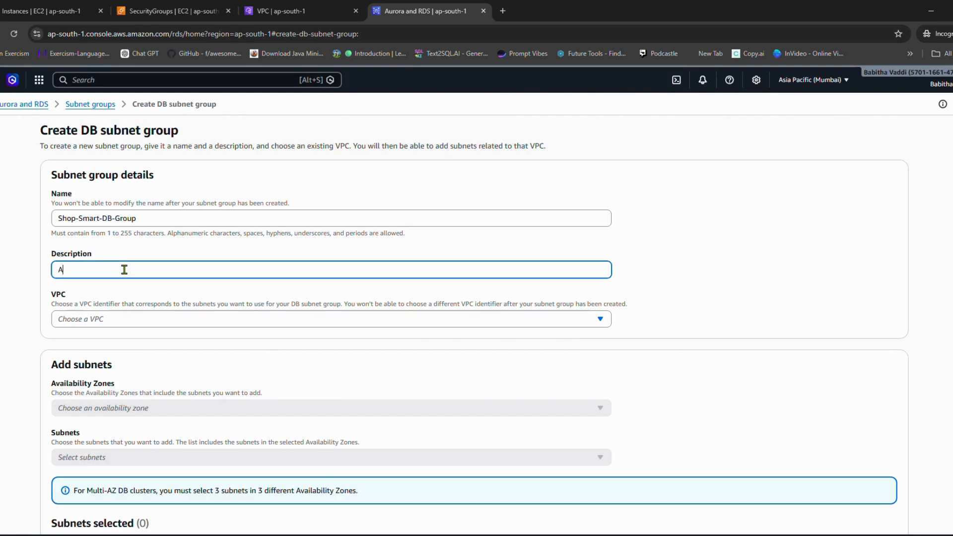
key("BackSpace")
type("Shopt-Smart-DB-Group")
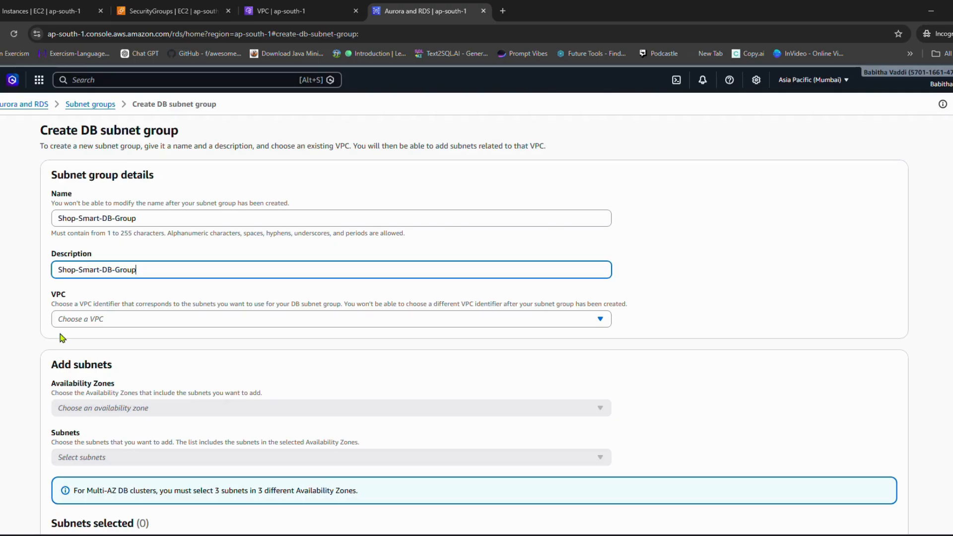
left_click(82, 320)
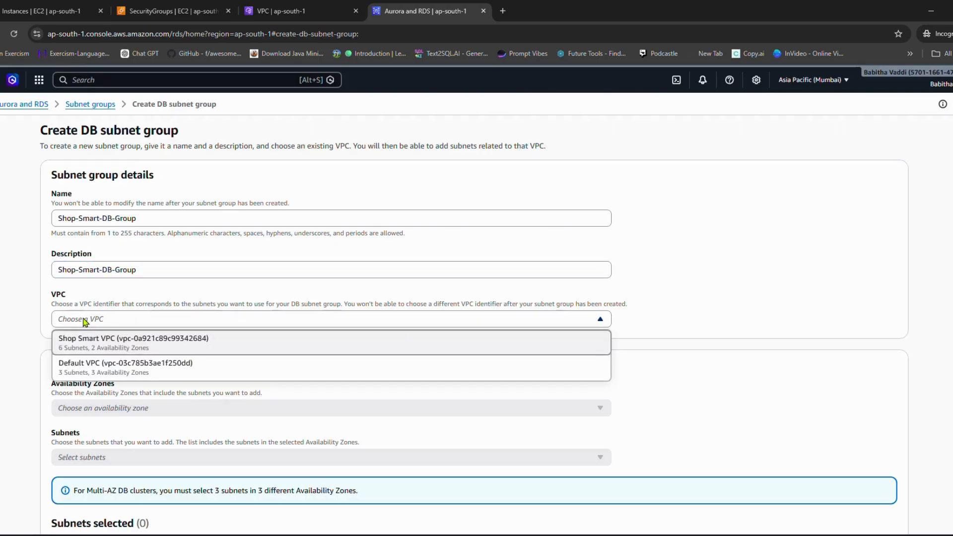
left_click(105, 348)
Step: Choose the availability zones ap-south-1a and ap-south-1b for the DB subnet group
scroll(139, 362, "down", 1)
left_click(141, 362)
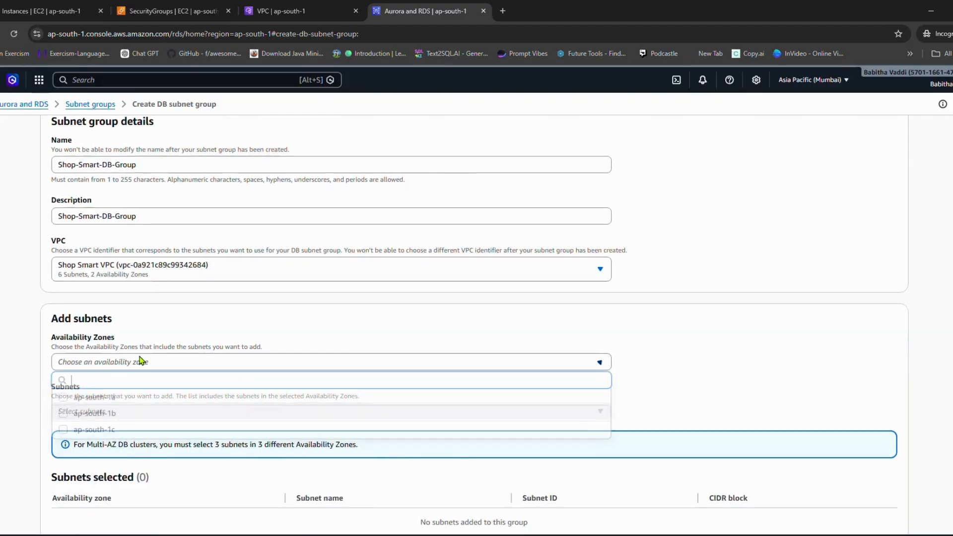
left_click(119, 401)
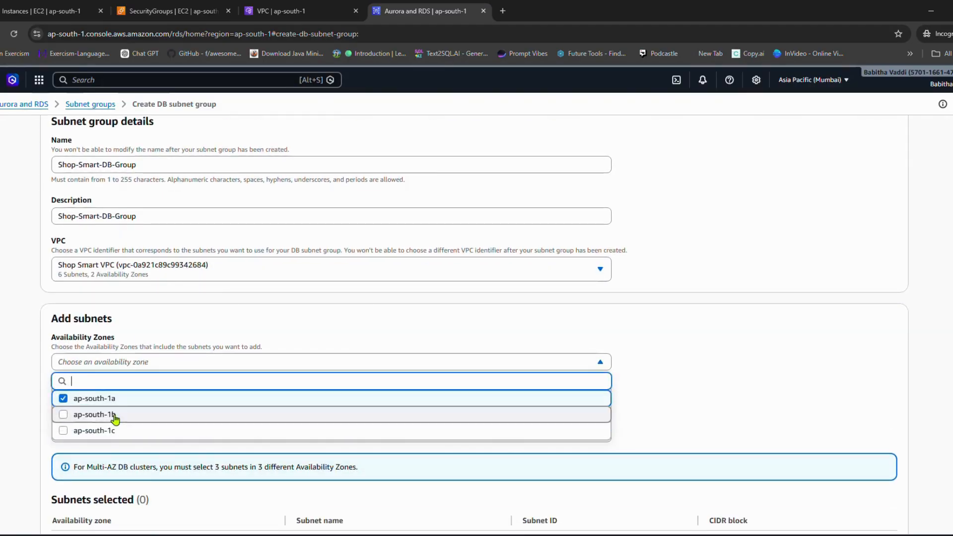
left_click(117, 415)
left_click(718, 399)
Step: Add the Db-Private-A and Db-Private-B subnets and create the DB subnet group
scroll(422, 394, "down", 2)
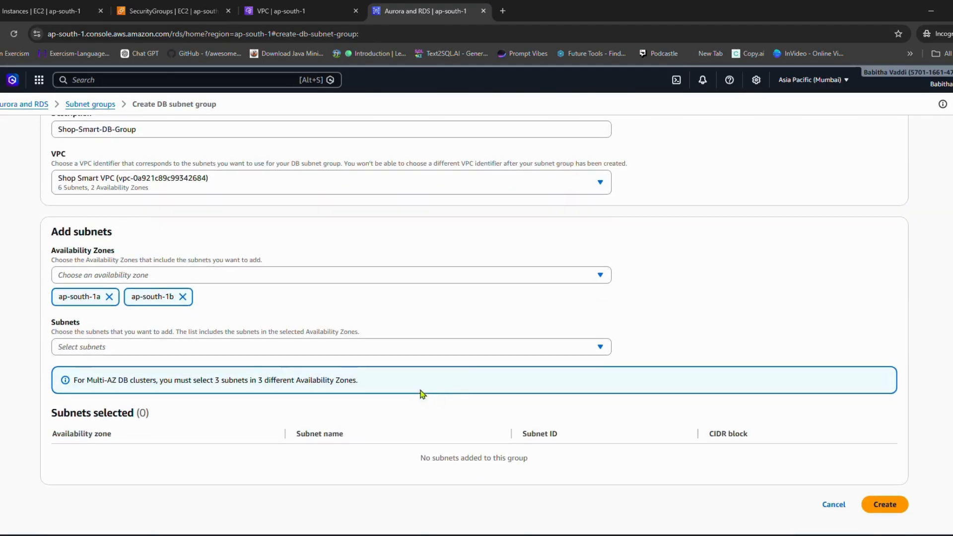
left_click(200, 349)
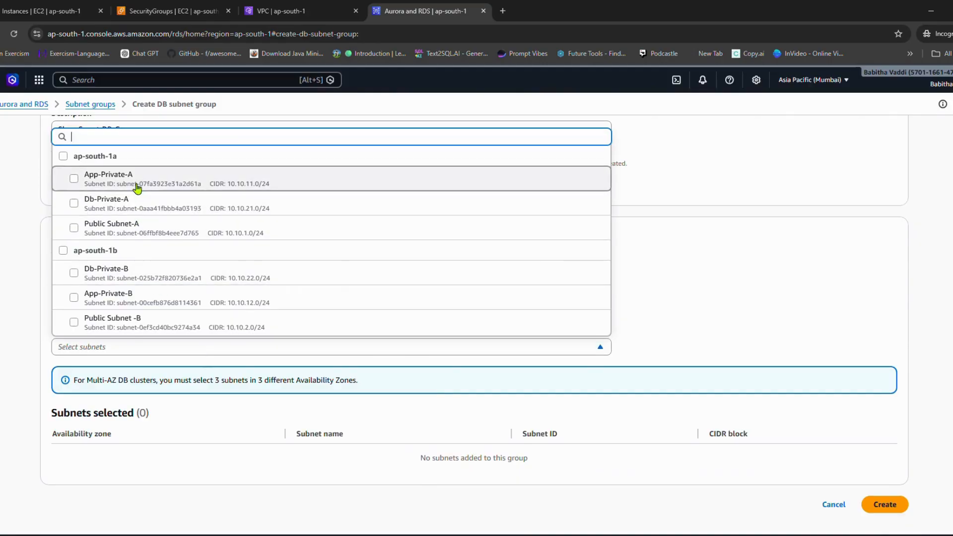
left_click(131, 203)
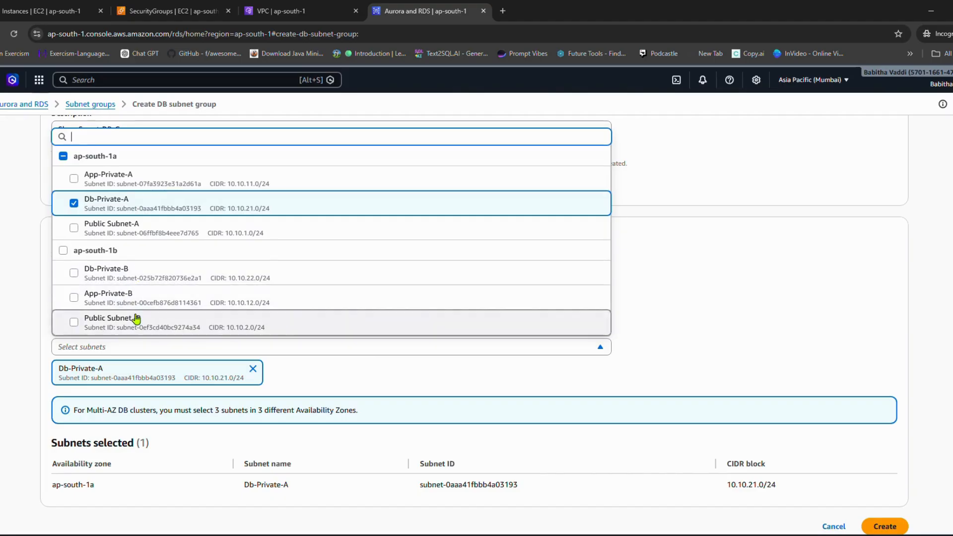
left_click(142, 276)
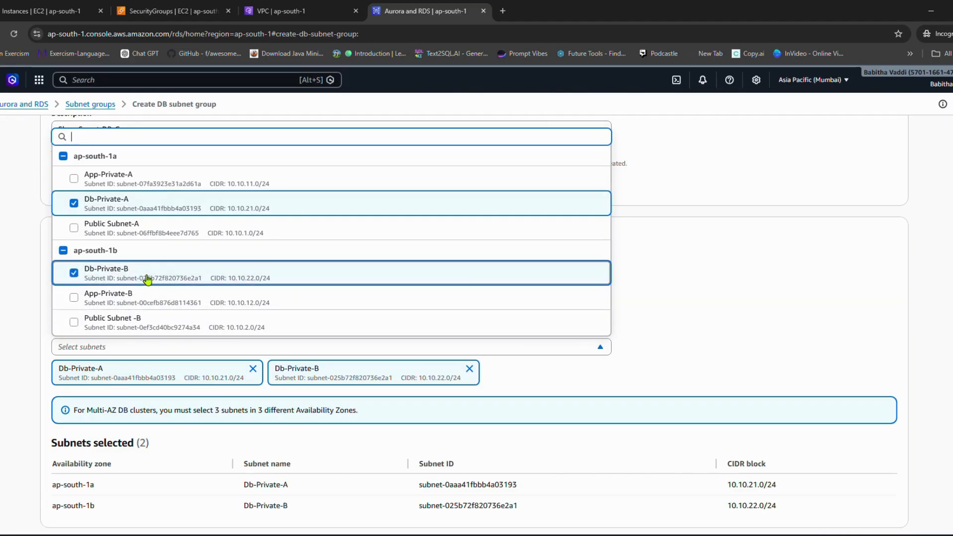
left_click(722, 281)
scroll(219, 434, "down", 1)
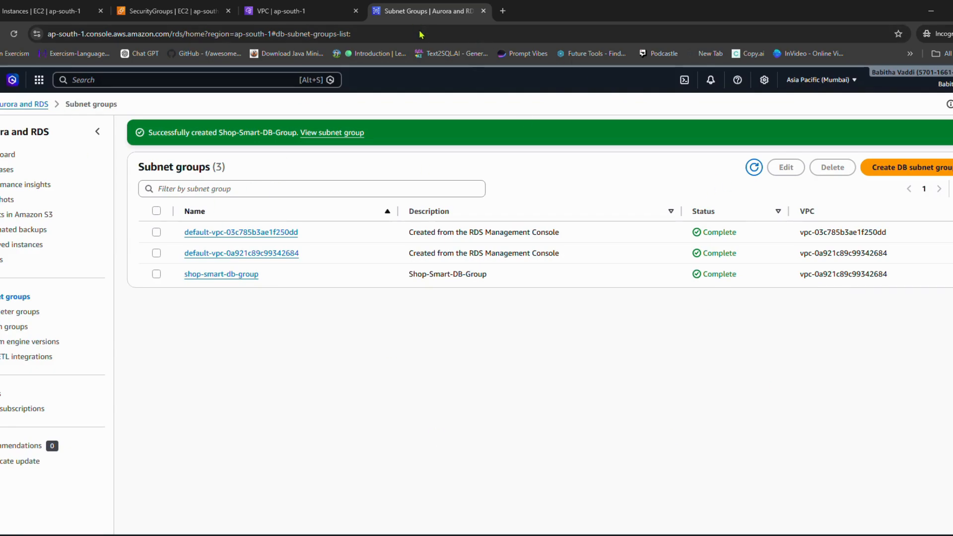
Step: Open the RDS databases list and start creating a database with the Full configuration method
left_click(3, 171)
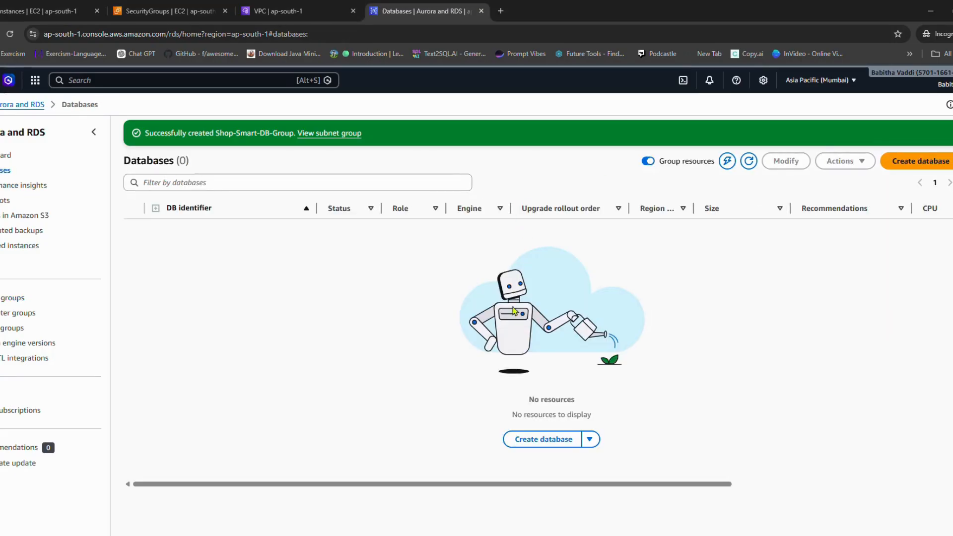
left_click(921, 164)
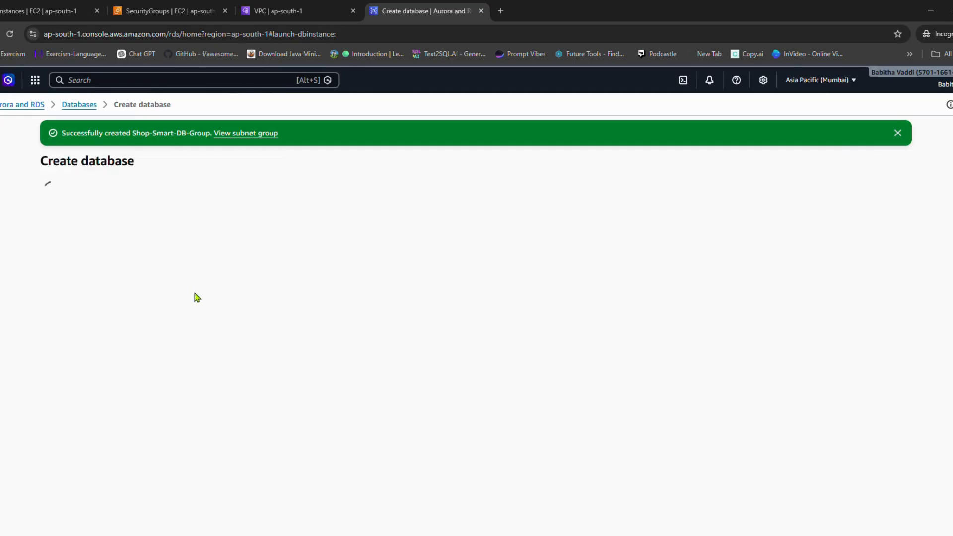
left_click(143, 275)
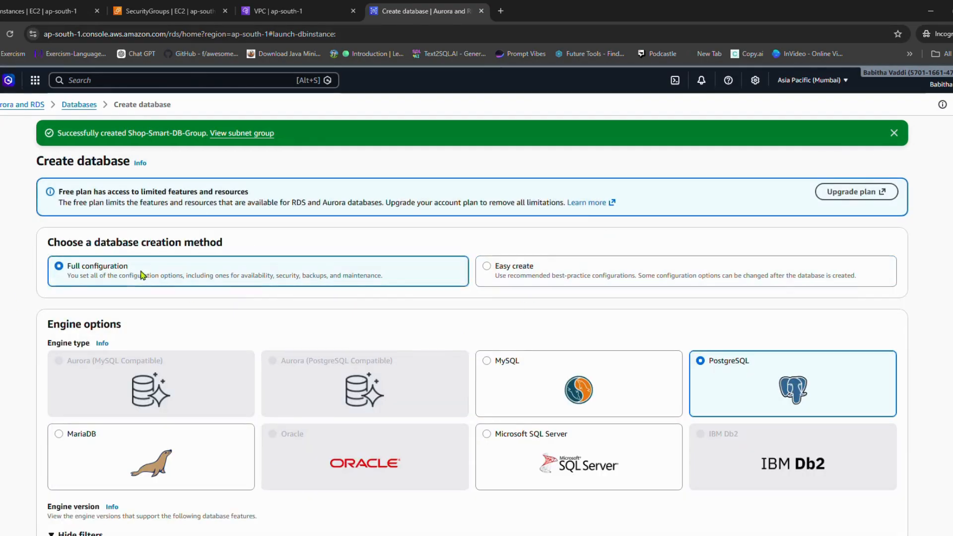
Step: Choose MySQL as the engine type and review the version, template and availability options
scroll(223, 274, "down", 8)
scroll(224, 276, "up", 3)
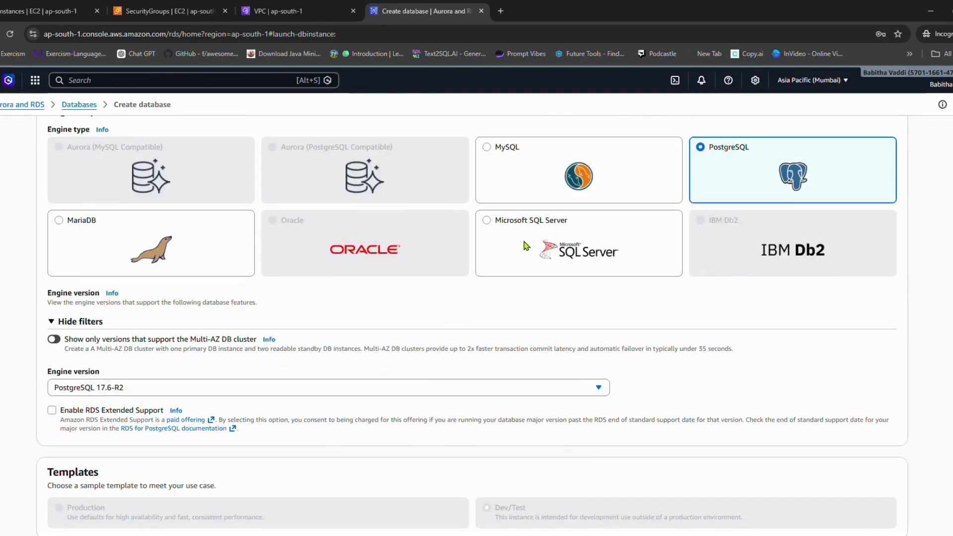
left_click(494, 159)
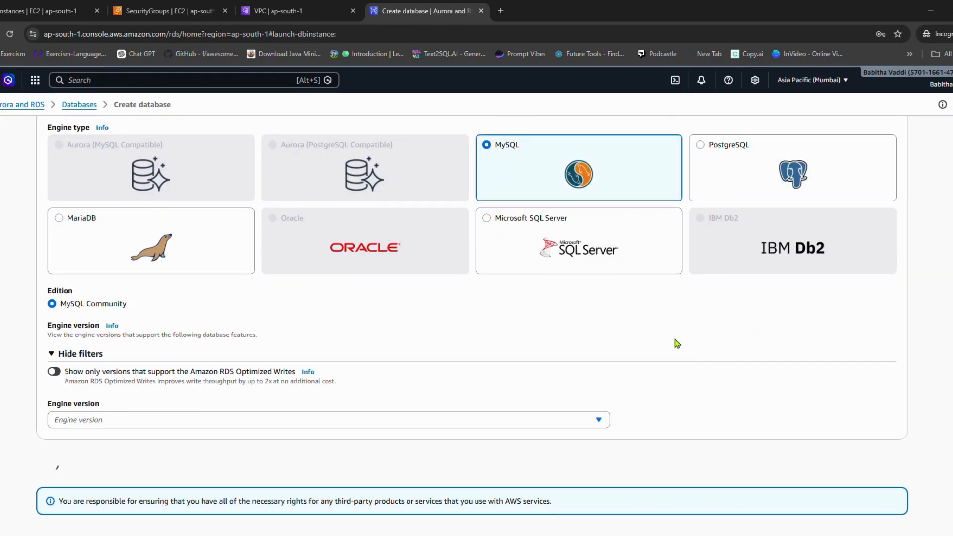
scroll(687, 346, "down", 3)
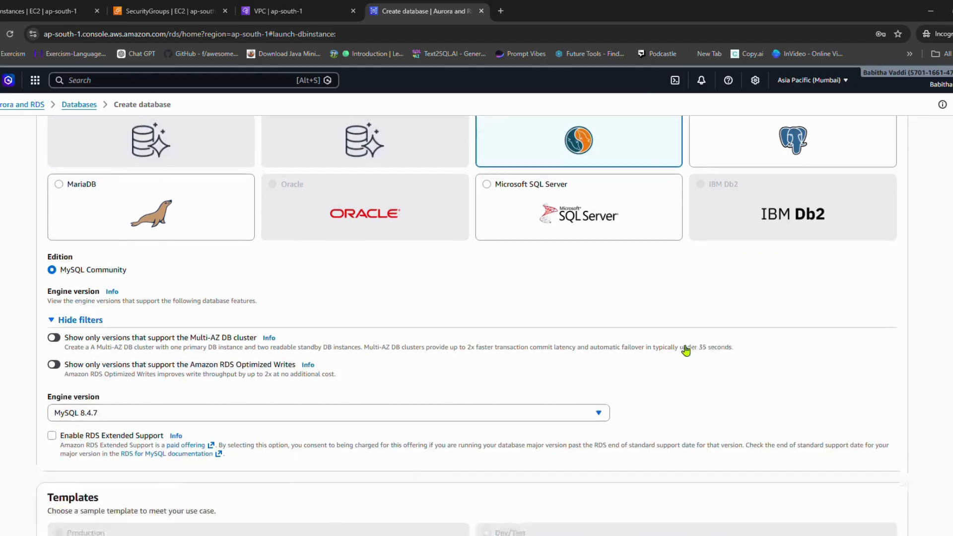
scroll(183, 367, "down", 10)
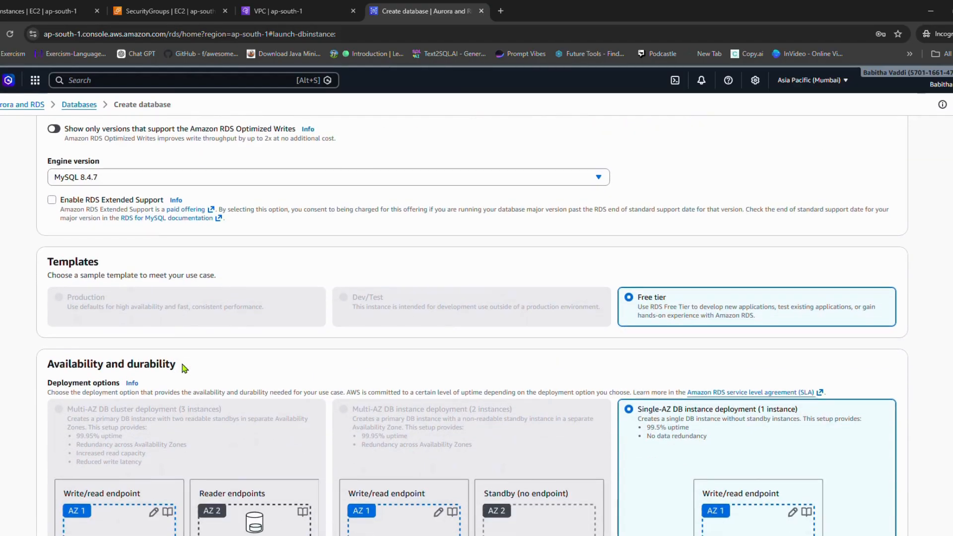
Step: Enter and confirm the self-managed master password for the database's admin user
scroll(114, 370, "down", 5)
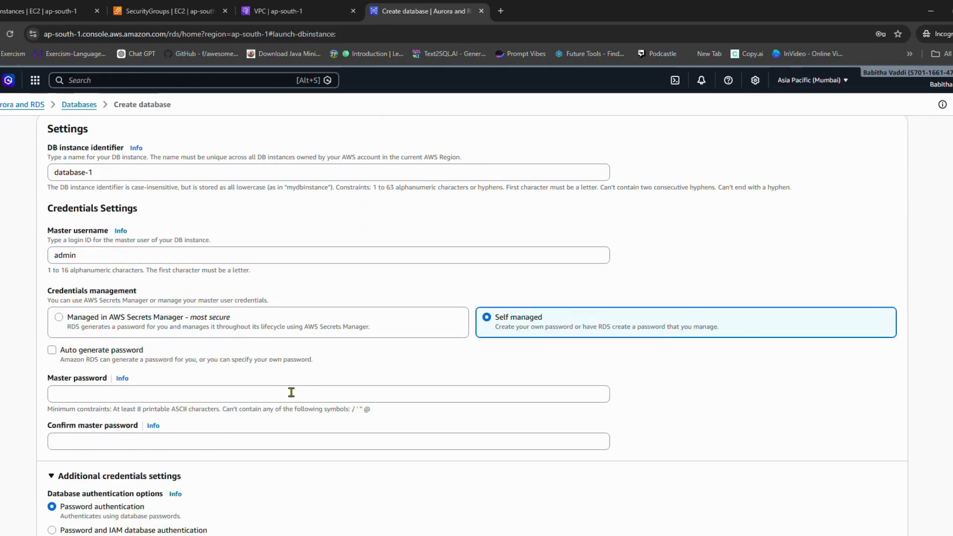
left_click(292, 392)
type("a")
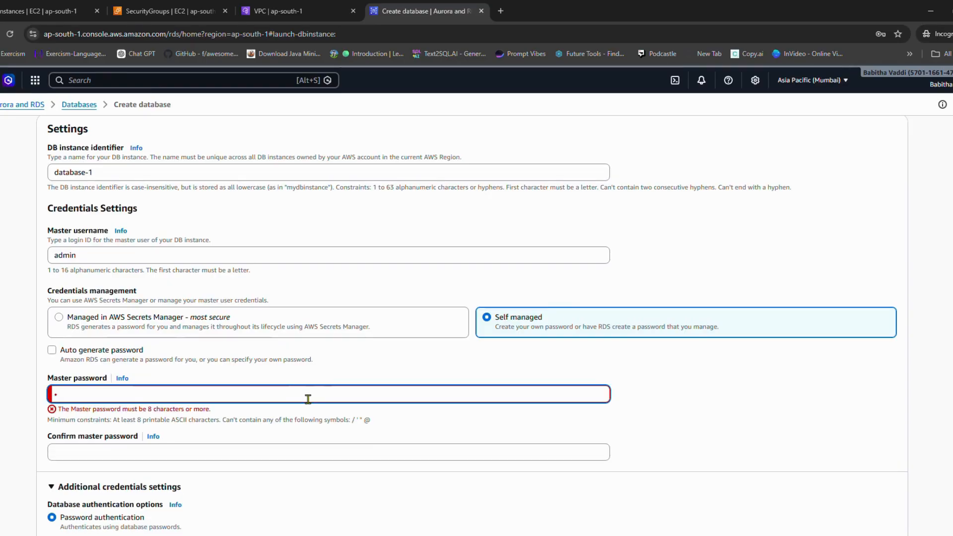
key("BackSpace")
type("aaaaaaaa")
left_click(226, 453)
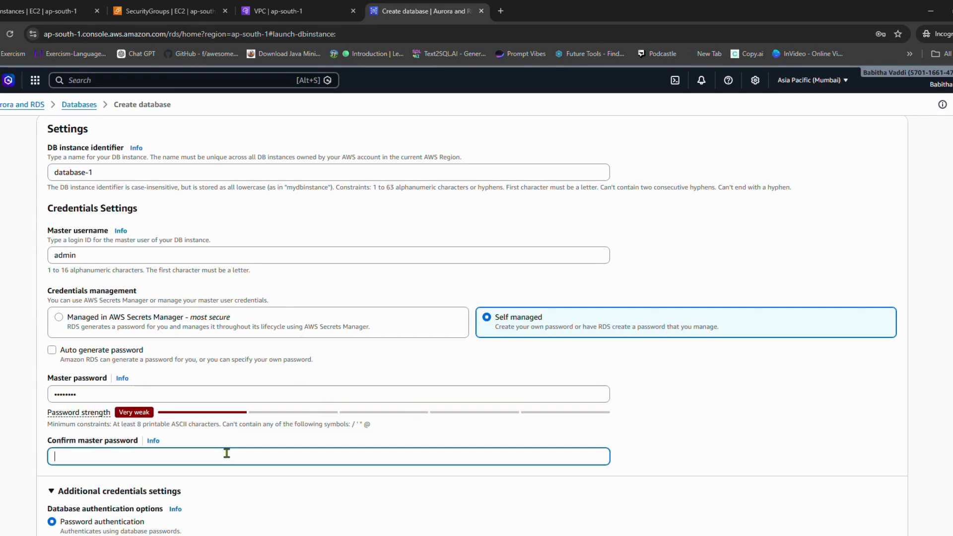
type("aaaaaa")
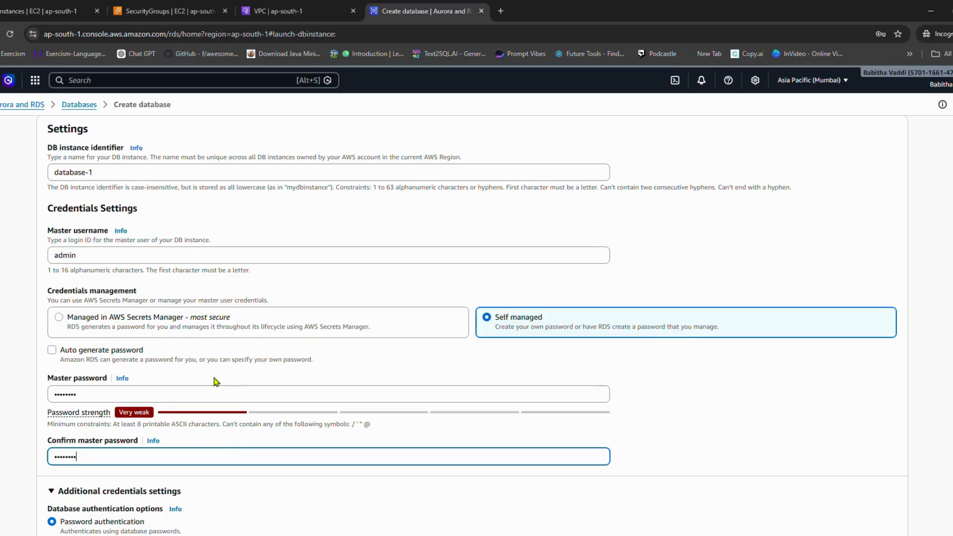
Step: Set the database connectivity to the Shop Smart VPC with the shop-smart-db-group DB subnet group
scroll(213, 385, "down", 5)
scroll(129, 317, "down", 2)
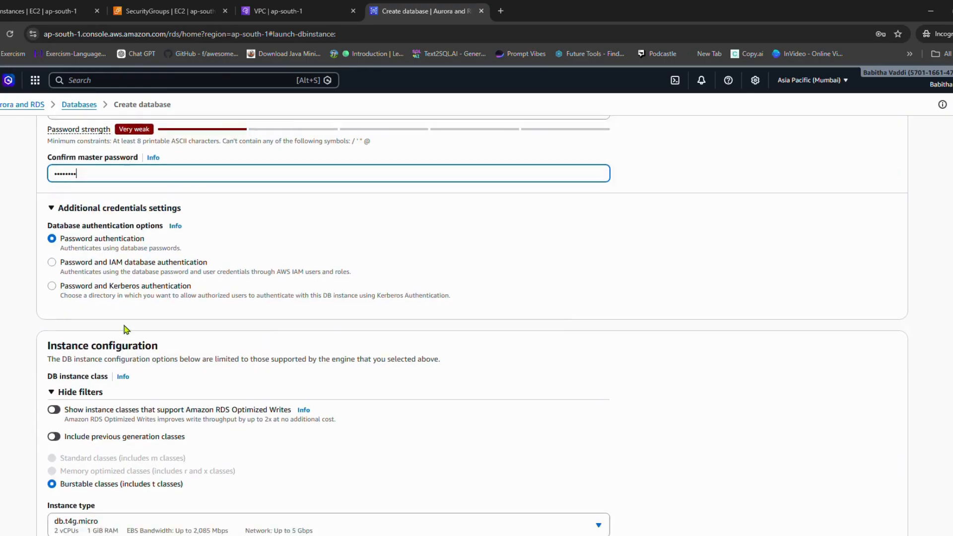
scroll(132, 322, "down", 2)
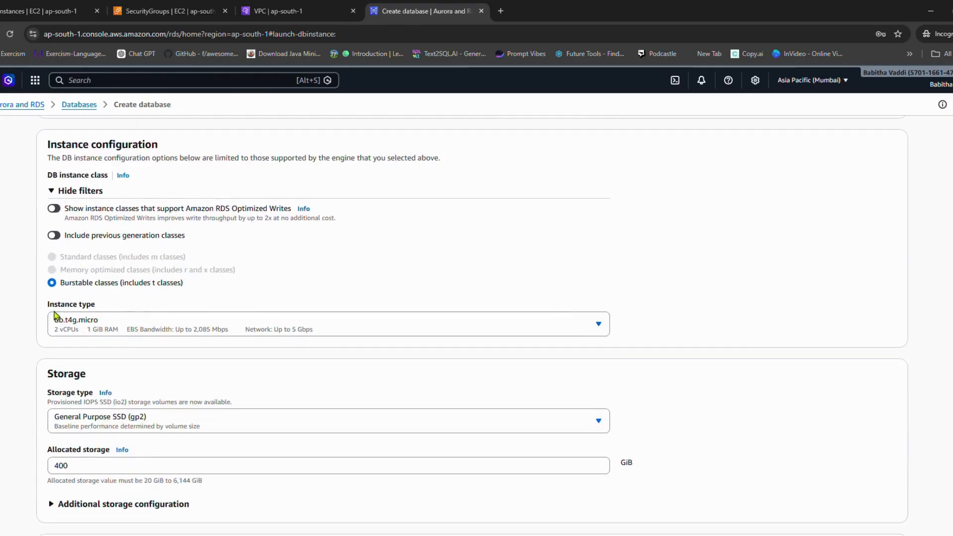
scroll(149, 402, "down", 3)
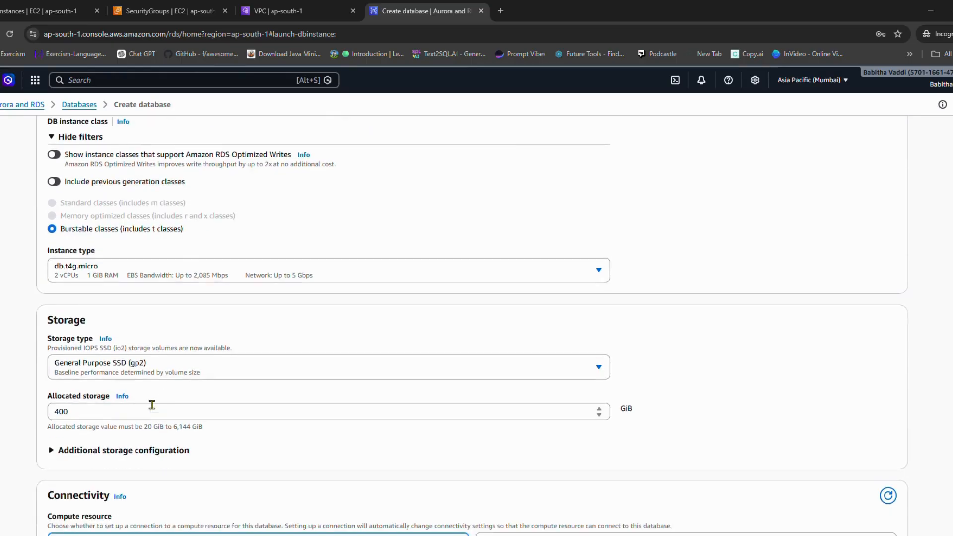
scroll(92, 382, "down", 3)
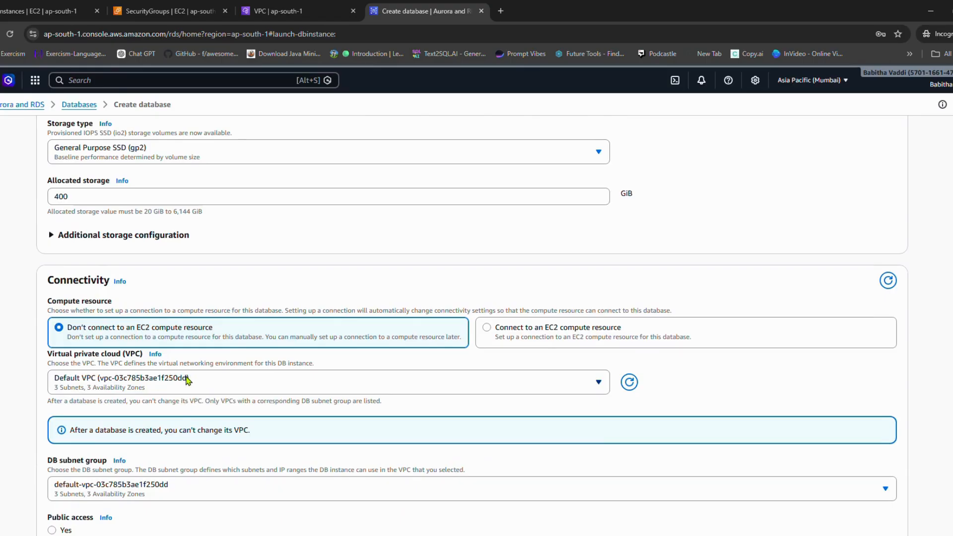
left_click(188, 380)
left_click(181, 440)
scroll(348, 372, "down", 3)
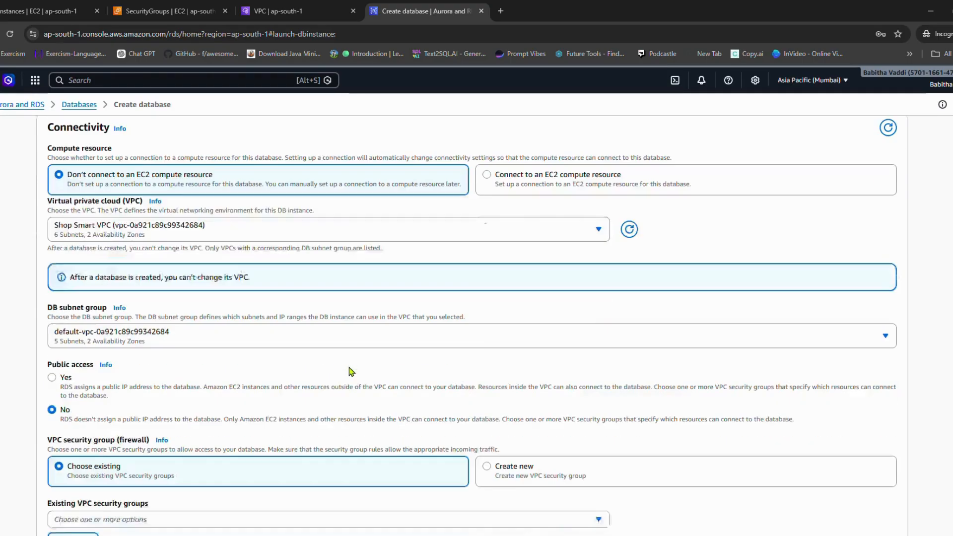
left_click(133, 330)
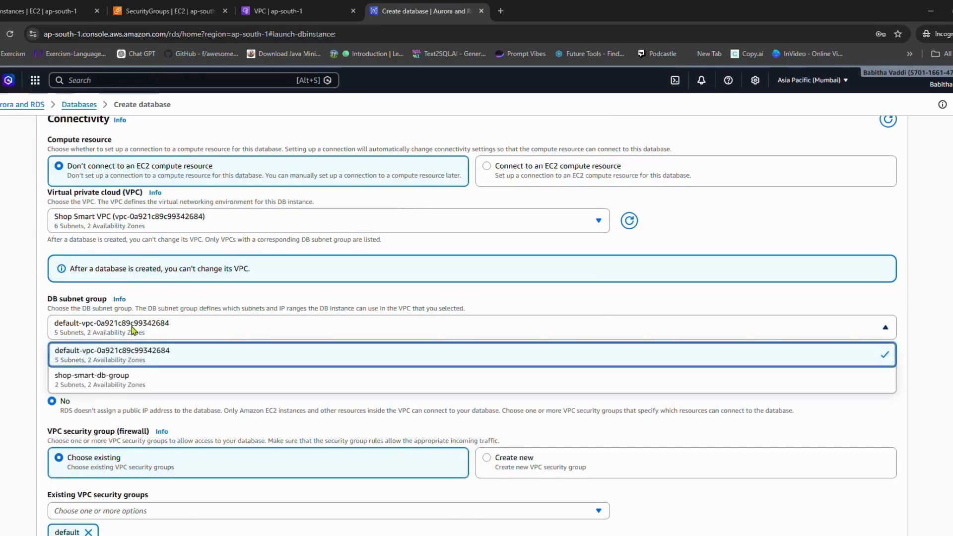
left_click(129, 382)
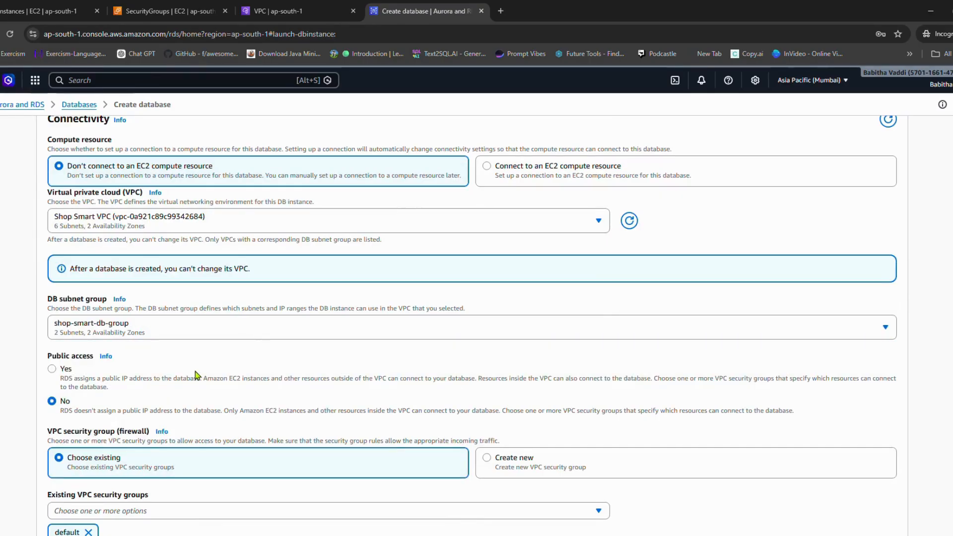
Step: Replace the default VPC security group with the existing rds-sg group for the database
scroll(244, 344, "down", 1)
scroll(244, 343, "down", 2)
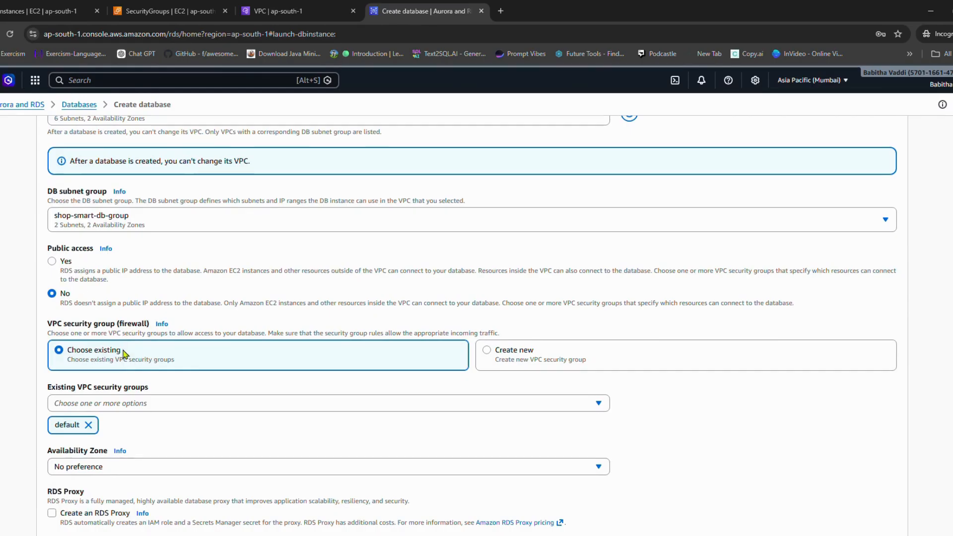
scroll(127, 355, "down", 2)
left_click(131, 296)
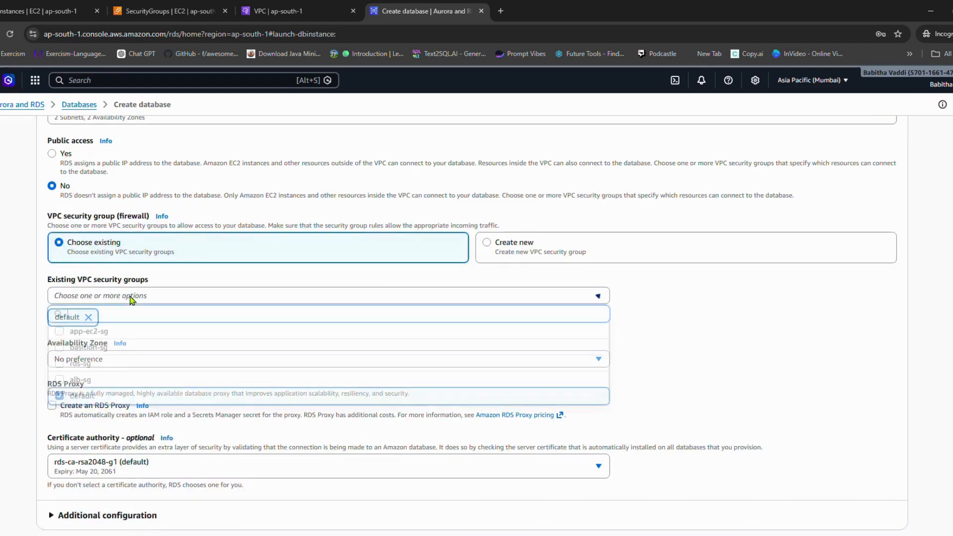
left_click(58, 400)
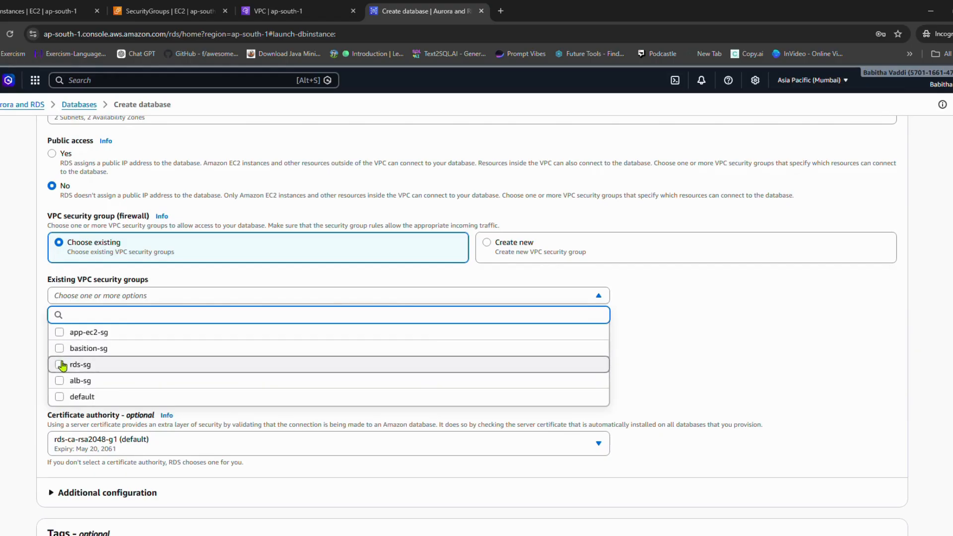
left_click(59, 364)
left_click(705, 332)
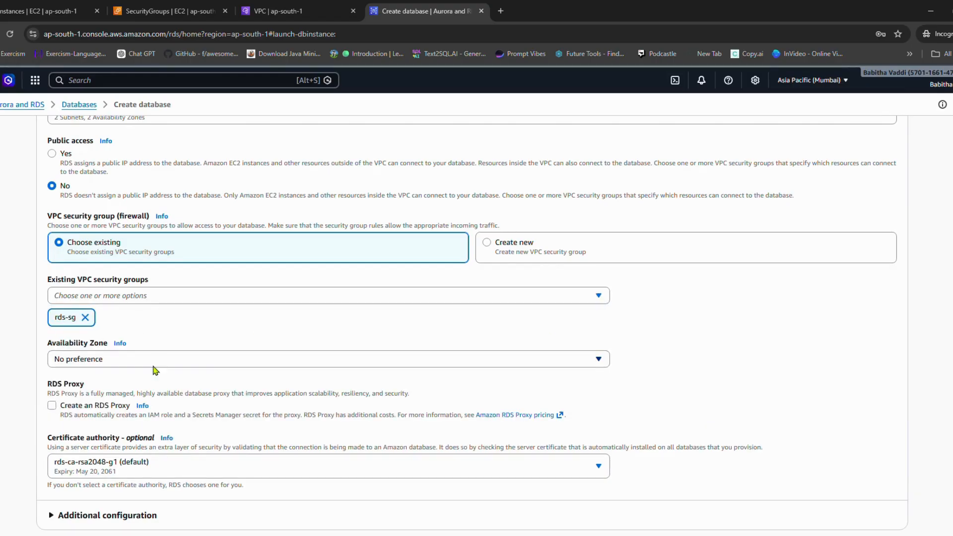
Step: Review the whole database configuration, from monitoring and connectivity back to credentials, template and engine options
scroll(219, 379, "down", 2)
scroll(148, 390, "down", 2)
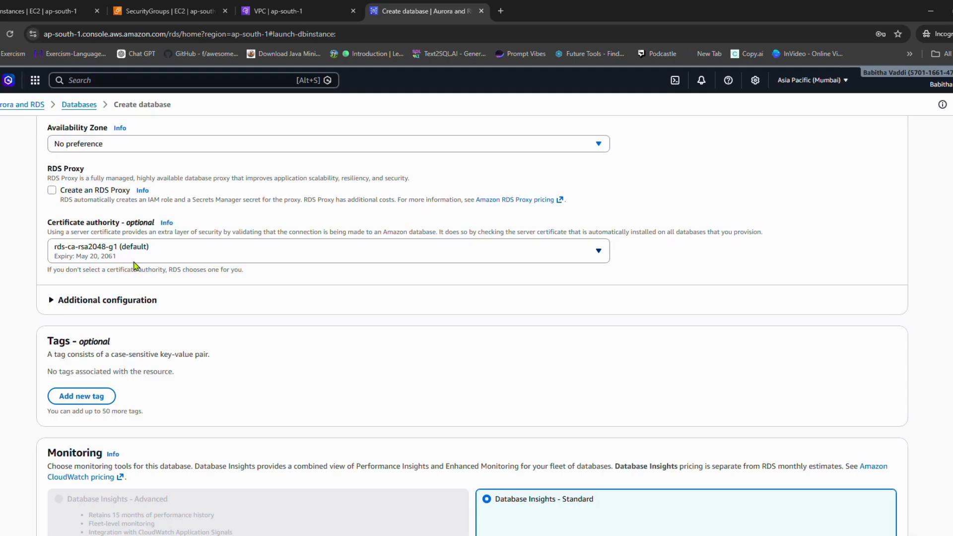
scroll(168, 271, "down", 4)
scroll(185, 323, "down", 3)
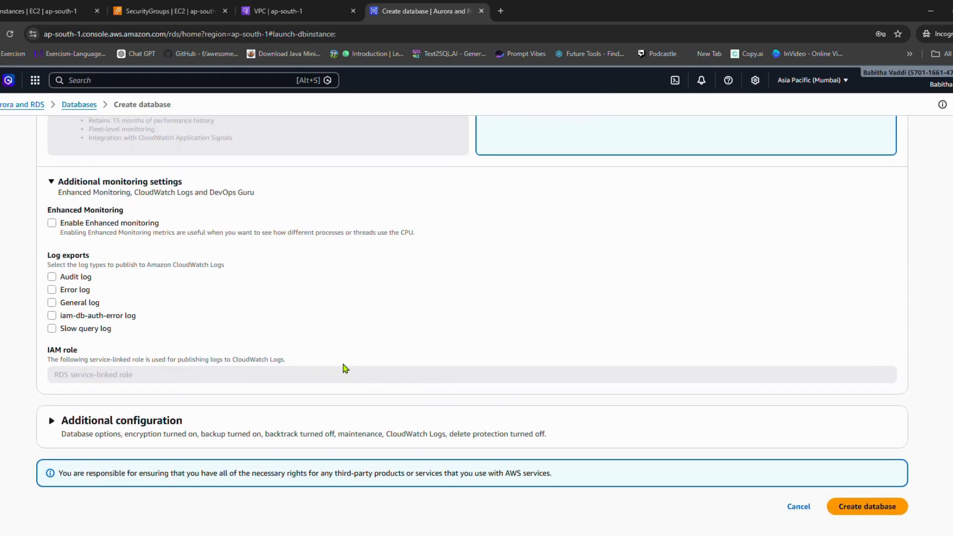
scroll(342, 368, "up", 10)
scroll(345, 367, "up", 4)
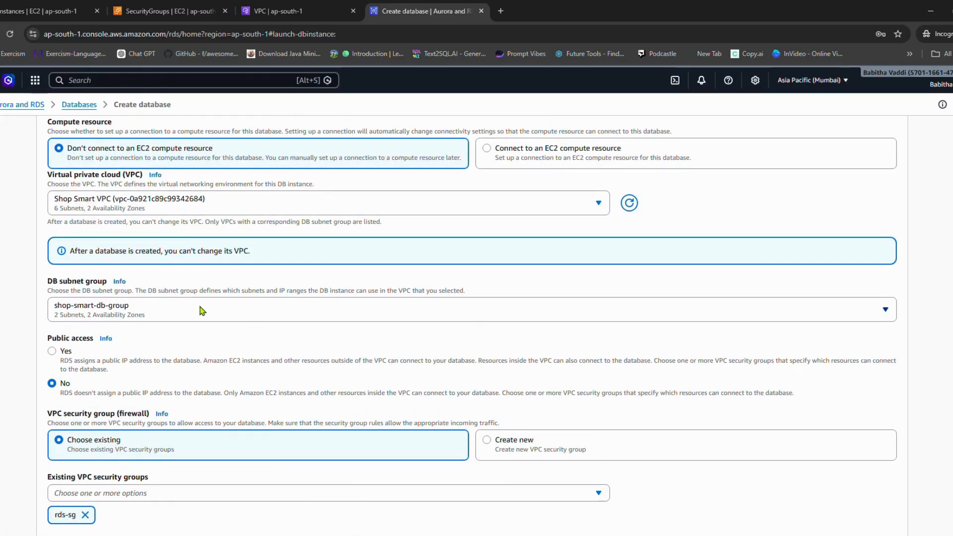
scroll(203, 313, "up", 1)
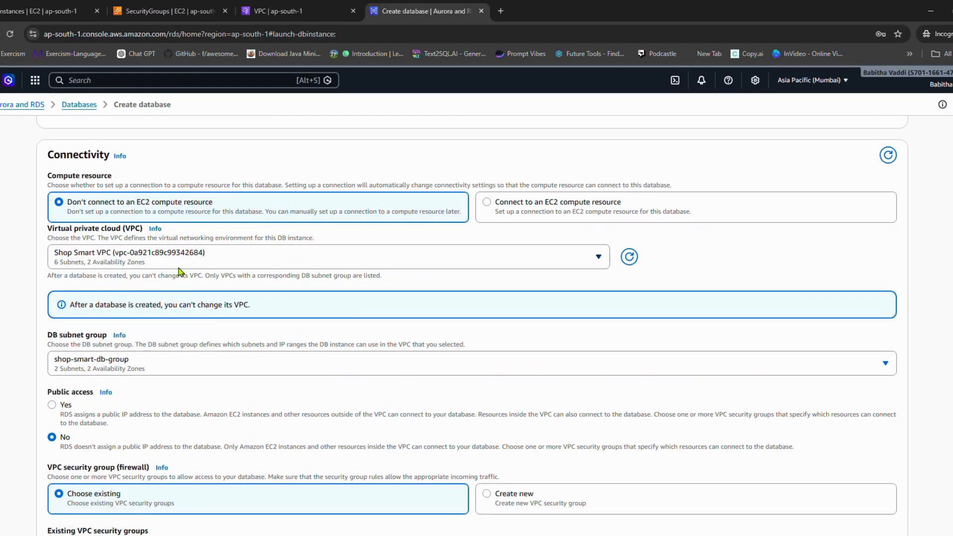
scroll(243, 268, "up", 2)
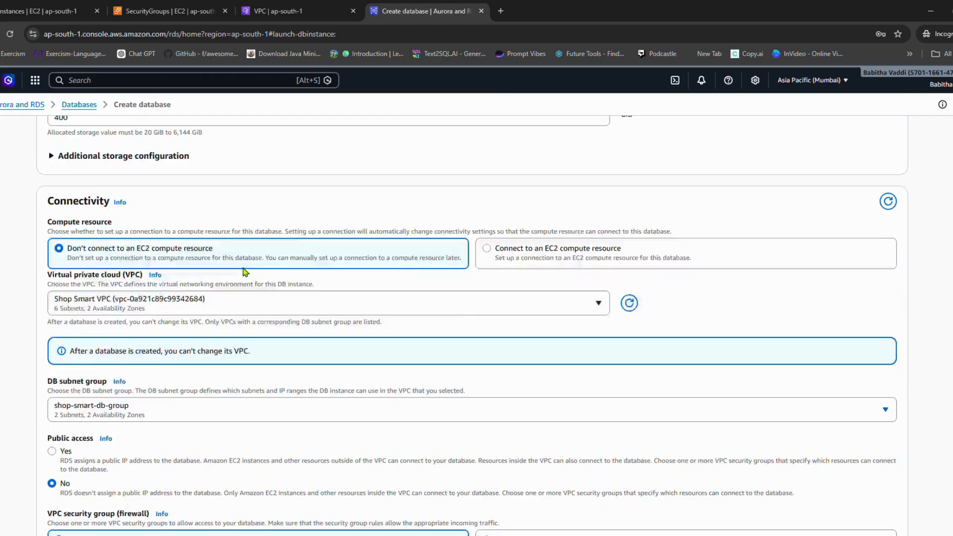
scroll(235, 250, "up", 10)
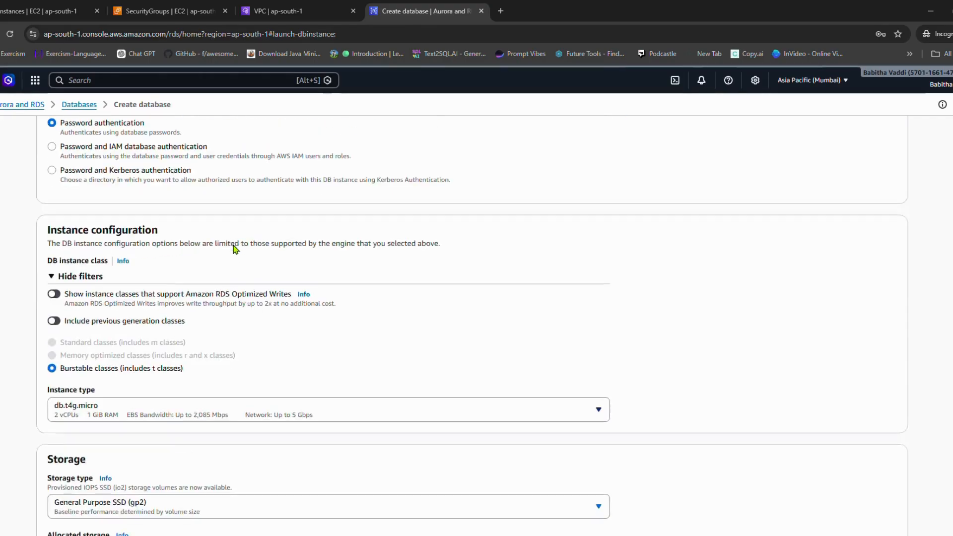
scroll(234, 245, "up", 5)
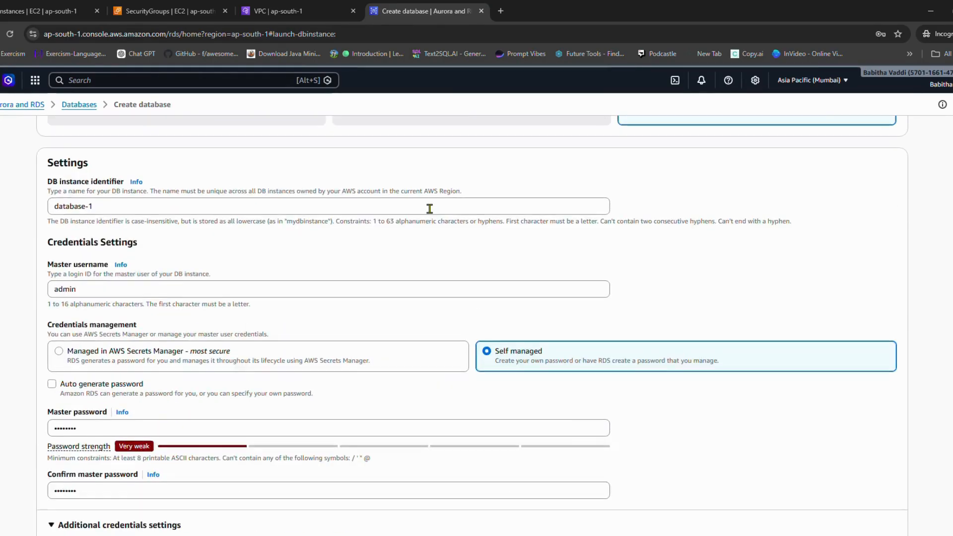
scroll(429, 208, "up", 18)
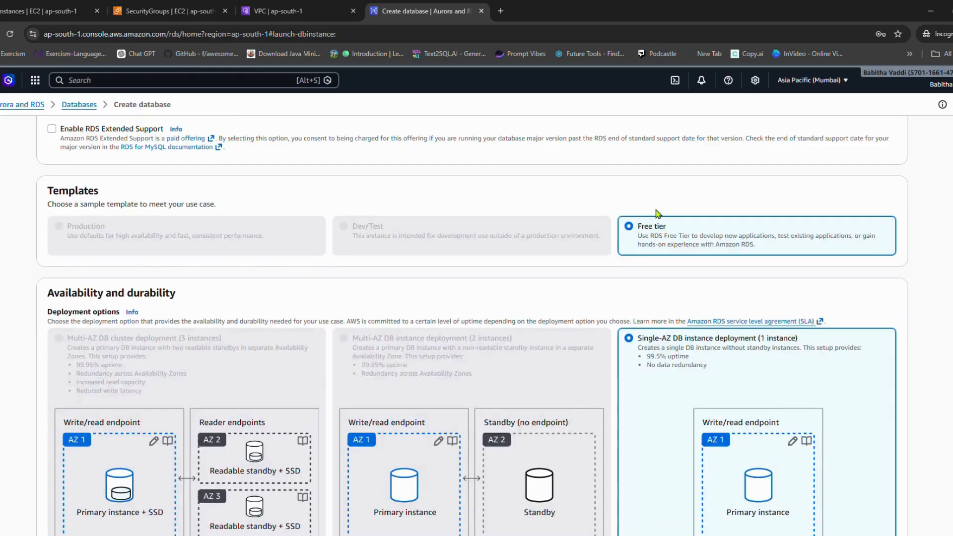
scroll(640, 246, "up", 2)
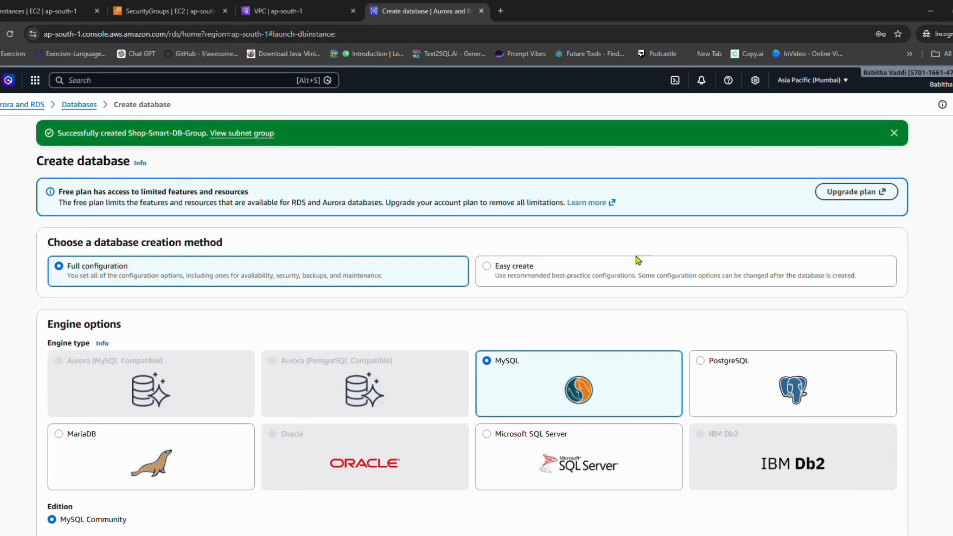
Step: Create the MySQL database with the configured settings
scroll(676, 291, "down", 6)
scroll(683, 317, "down", 20)
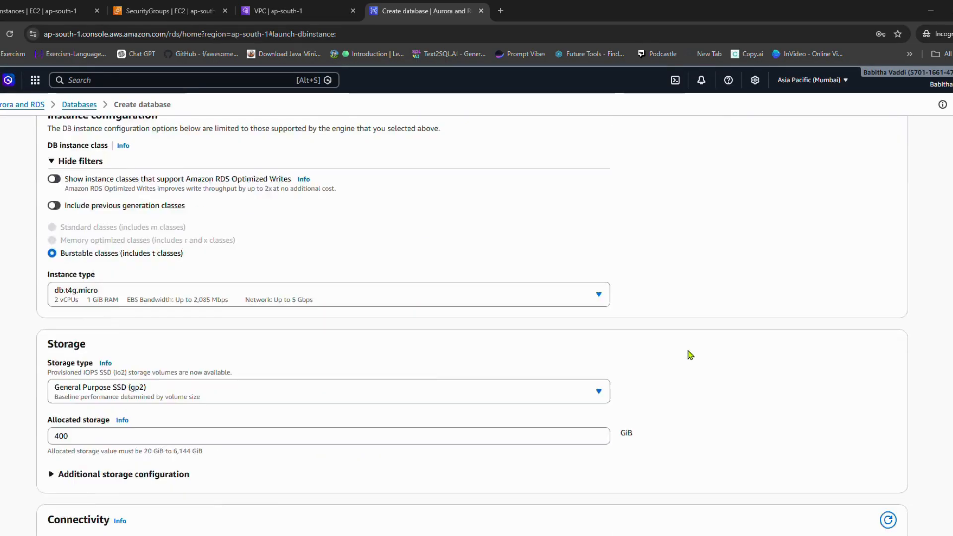
scroll(705, 396, "down", 1)
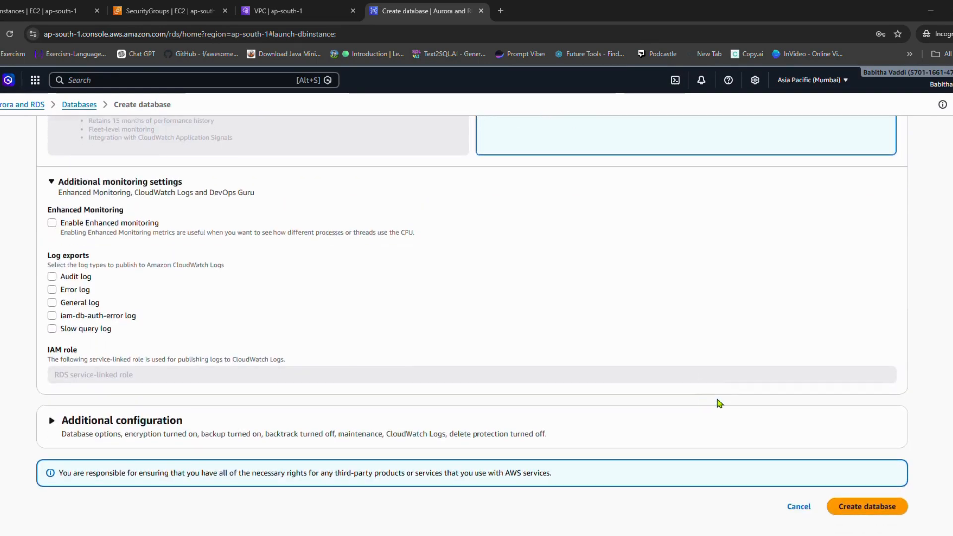
left_click(857, 506)
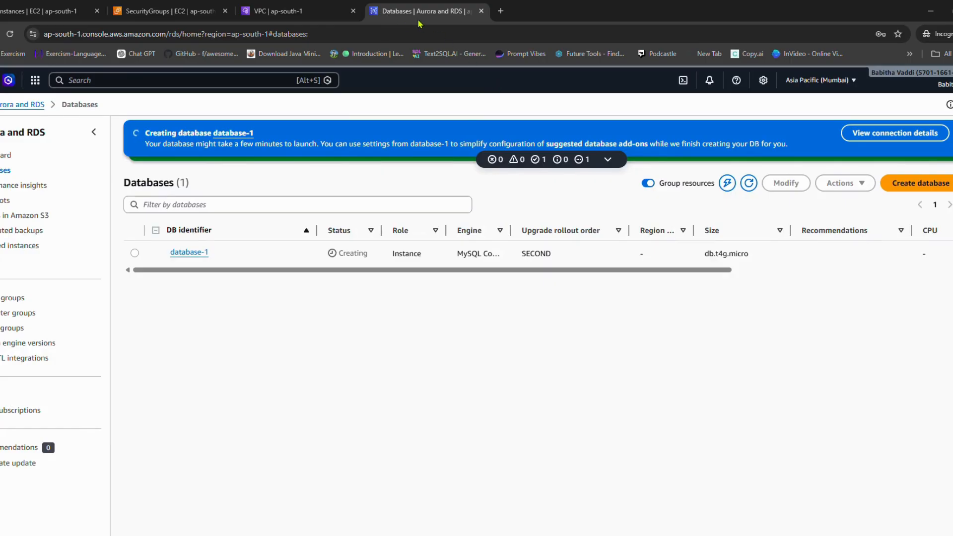
Step: Switch to the EC2 security groups and open the inbound rules of rds-sg for editing
left_click(172, 19)
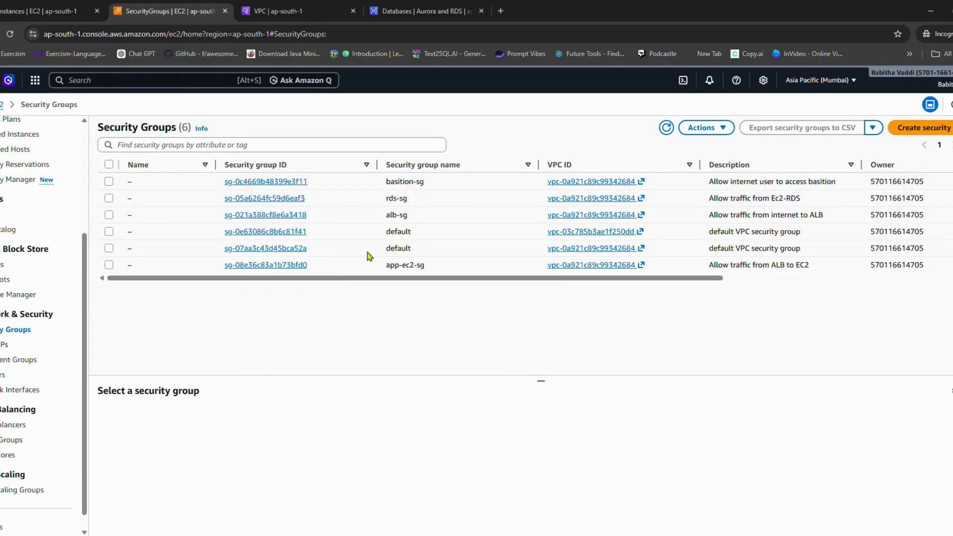
left_click(109, 198)
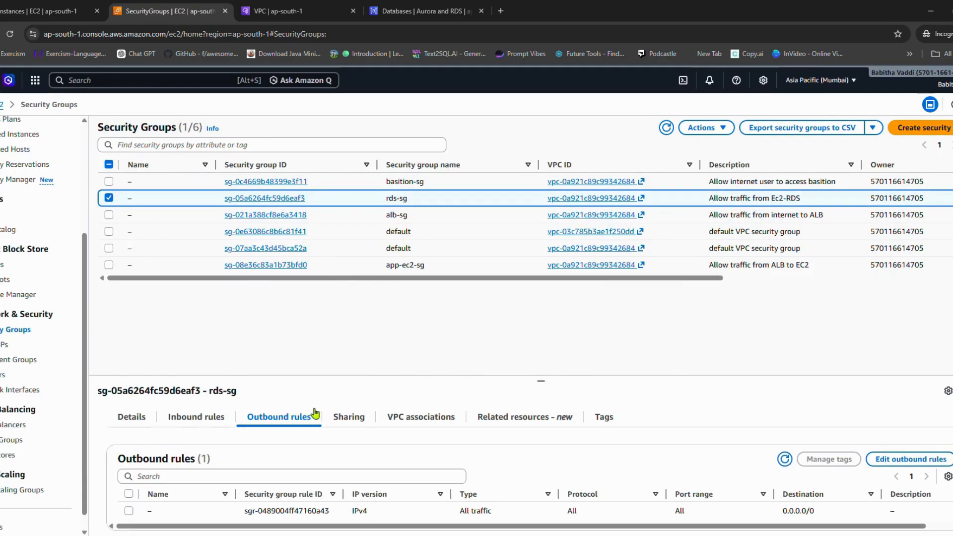
left_click(216, 420)
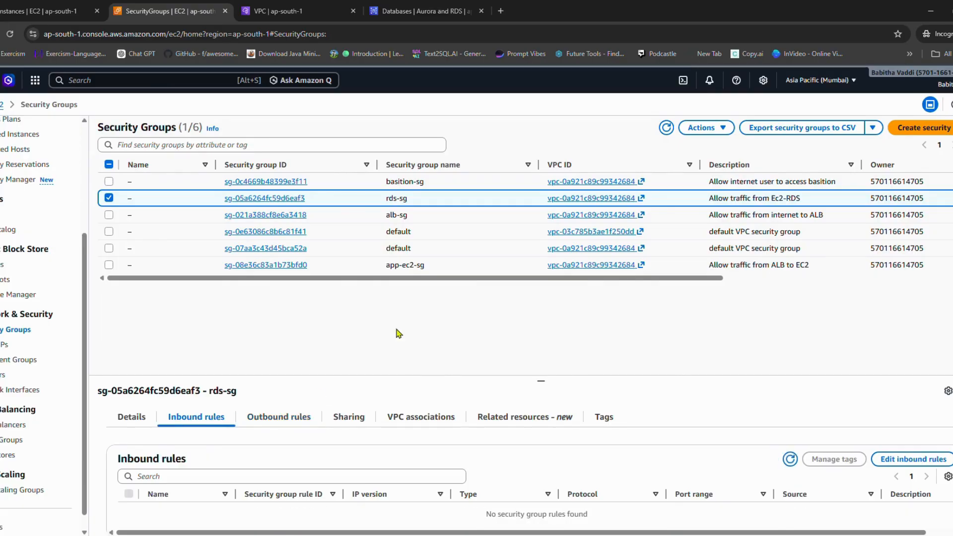
scroll(571, 407, "down", 1)
left_click(905, 453)
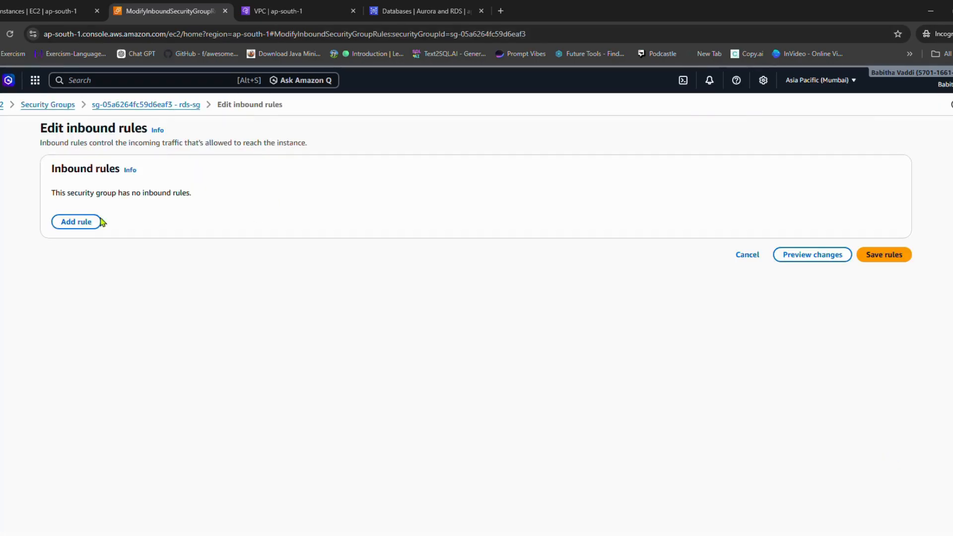
Step: Add a MYSQL/Aurora inbound rule to rds-sg with the app-ec2-sg security group as its source and save the rules
left_click(80, 221)
left_click(258, 207)
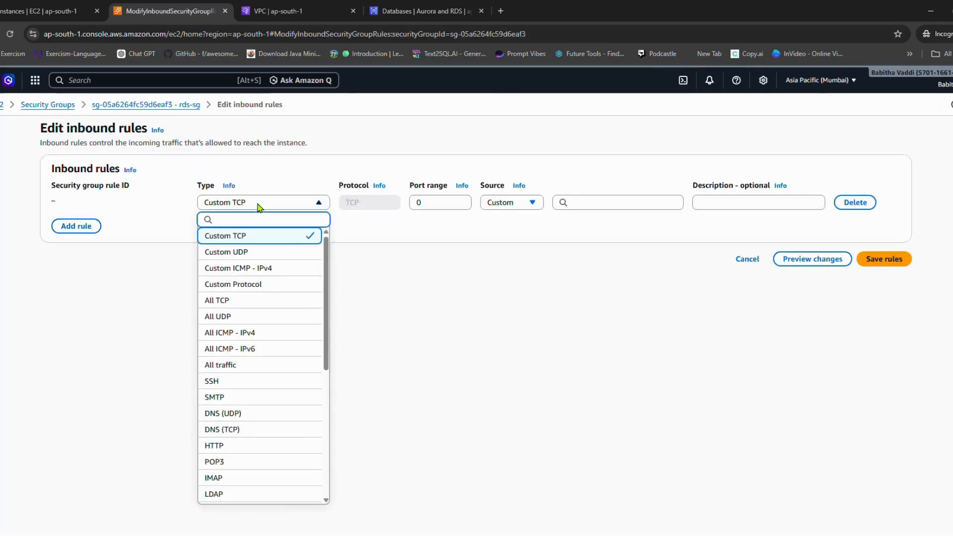
type("my")
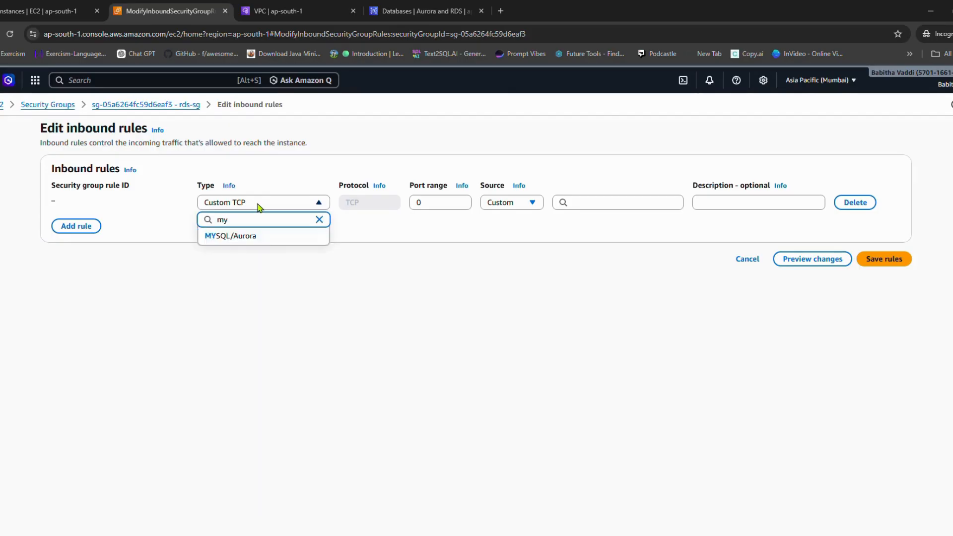
left_click(256, 239)
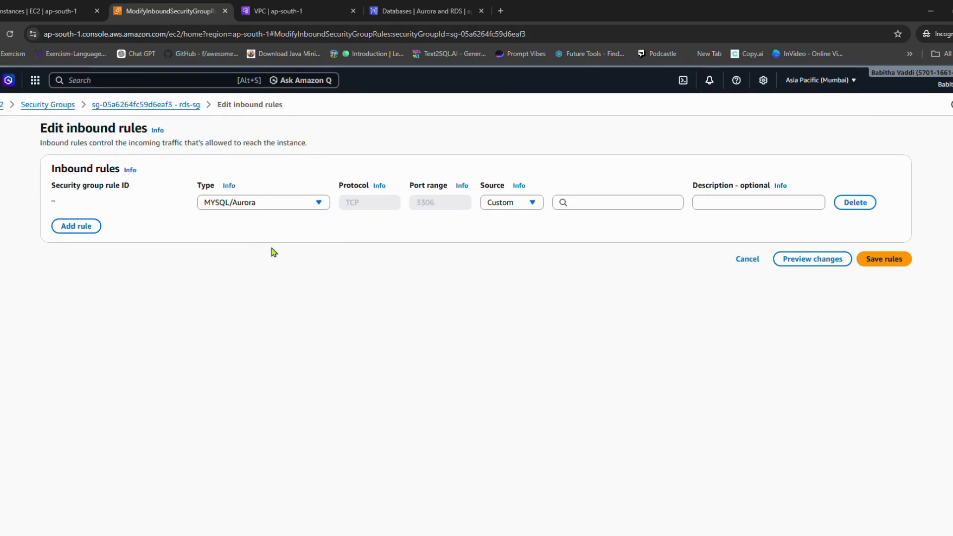
left_click(579, 202)
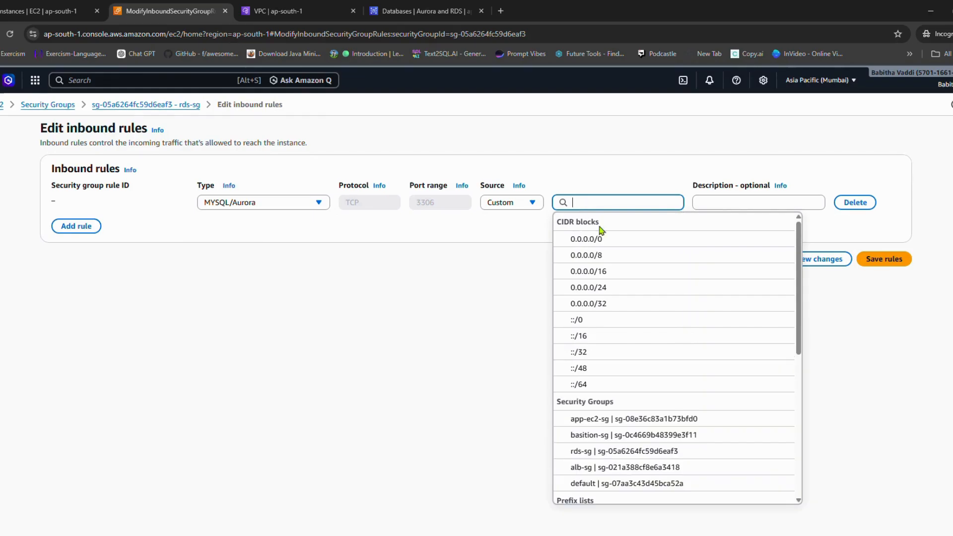
left_click(629, 418)
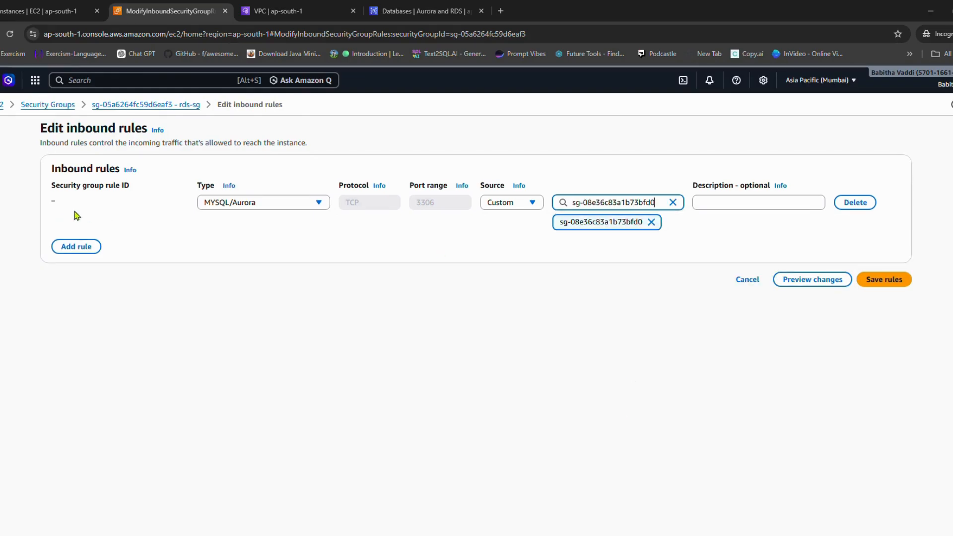
left_click(888, 281)
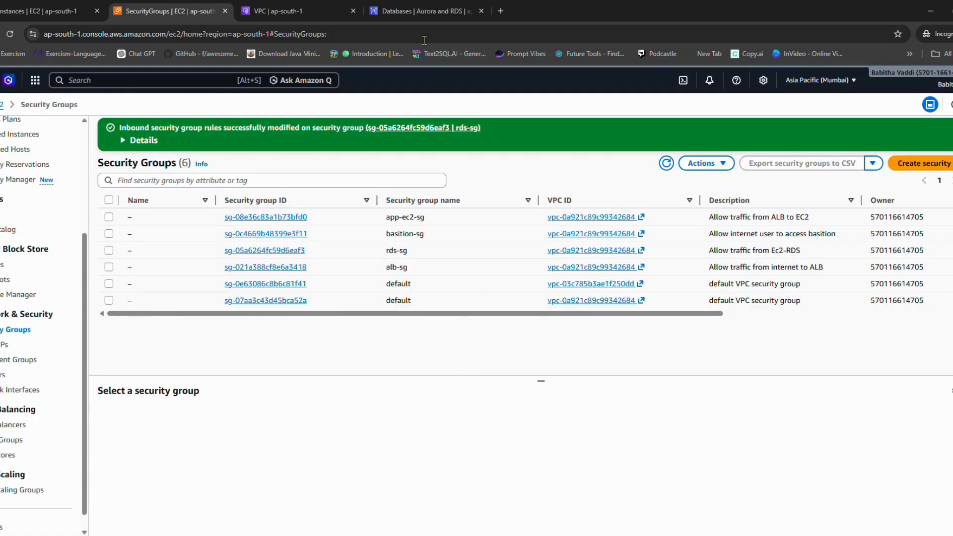
Step: Switch to the RDS databases list and dismiss the database and subnet group creation notifications
left_click(416, 12)
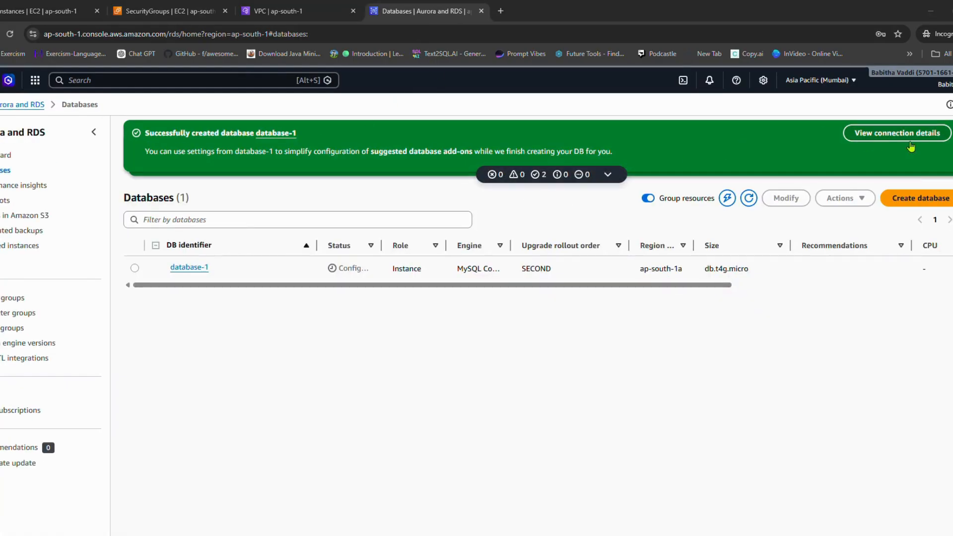
left_click(951, 133)
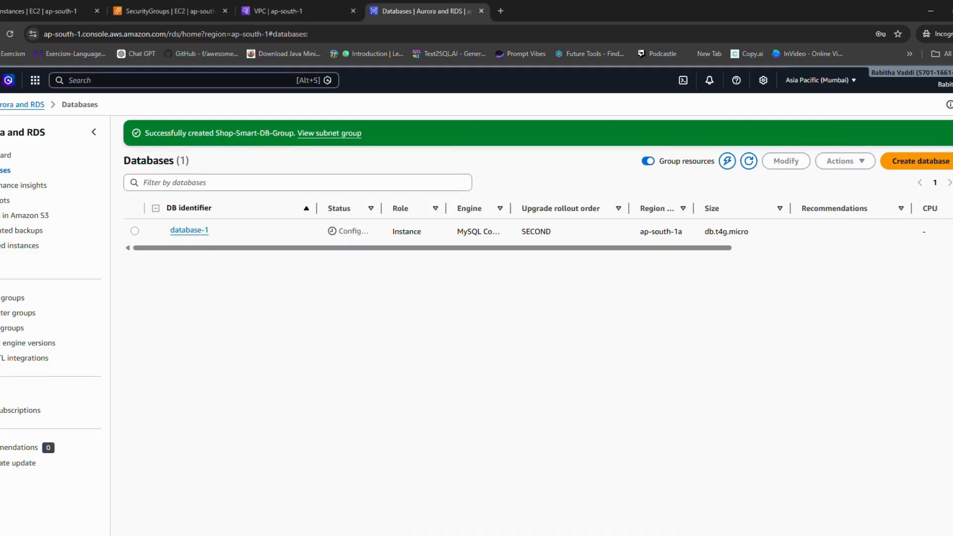
left_click(952, 133)
left_click(749, 132)
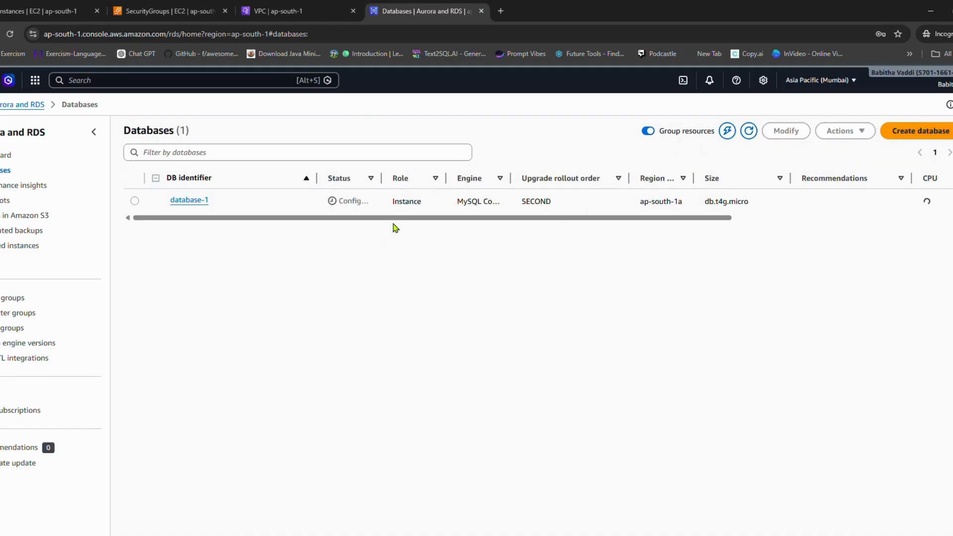
left_click_drag(450, 221, 286, 206)
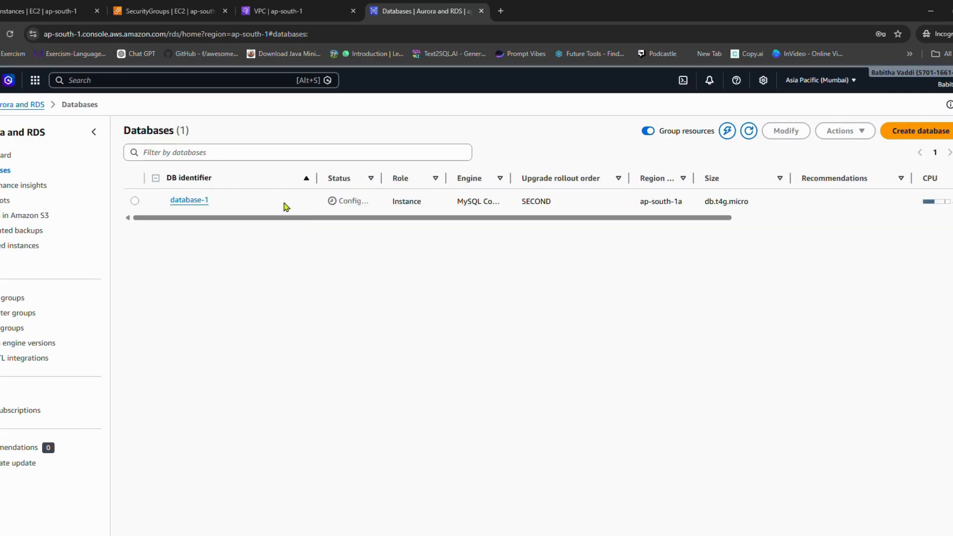
Step: Open database-1, examine its connection steps and security group rules, and return to the databases list
left_click(136, 201)
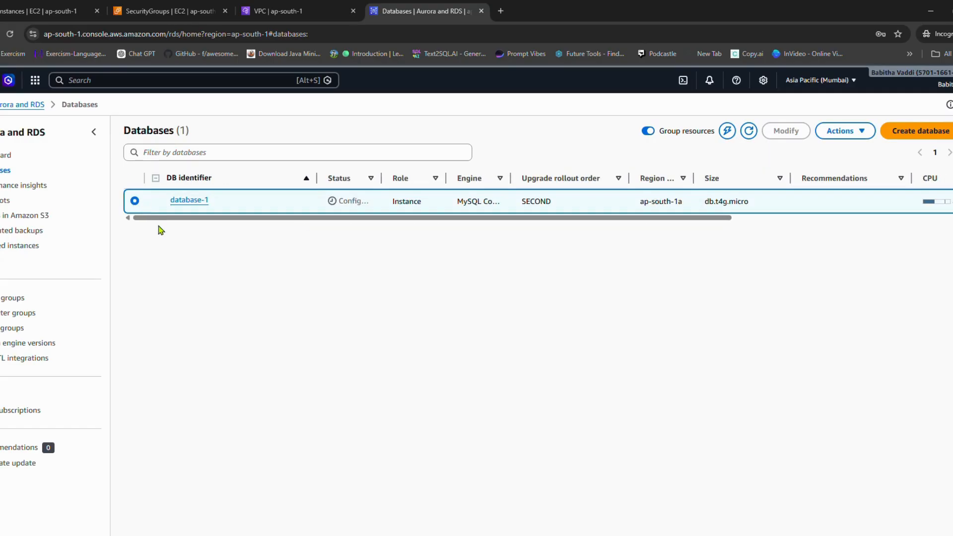
left_click(181, 201)
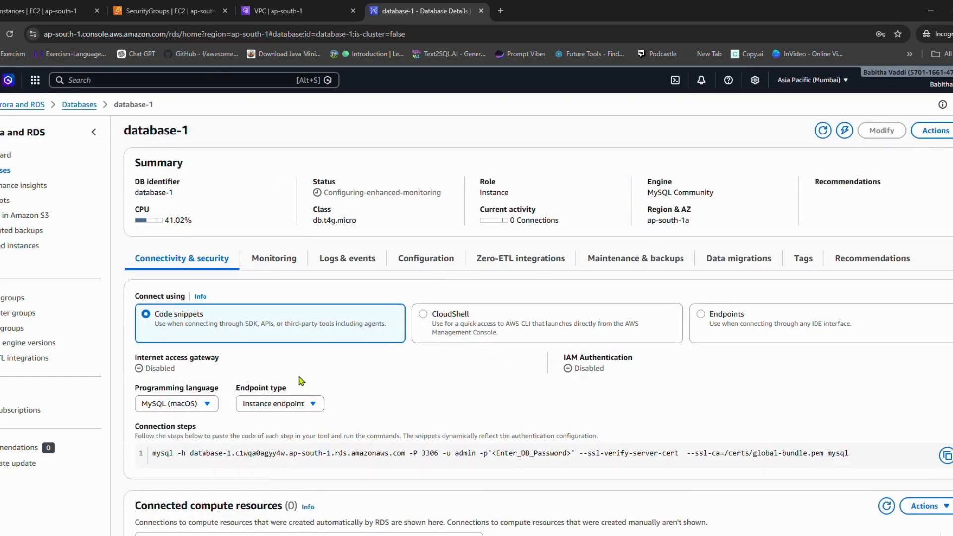
scroll(299, 381, "down", 3)
scroll(301, 372, "down", 4)
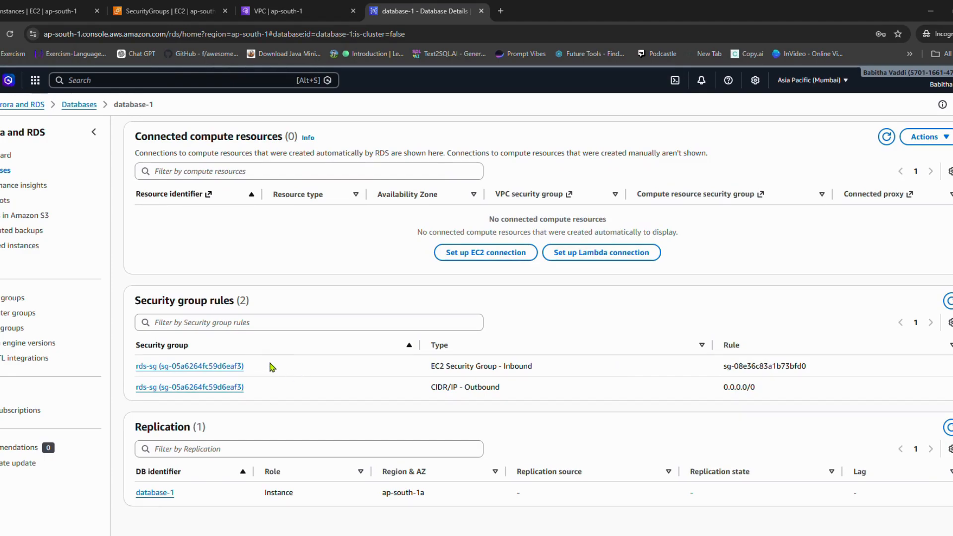
scroll(297, 388, "up", 7)
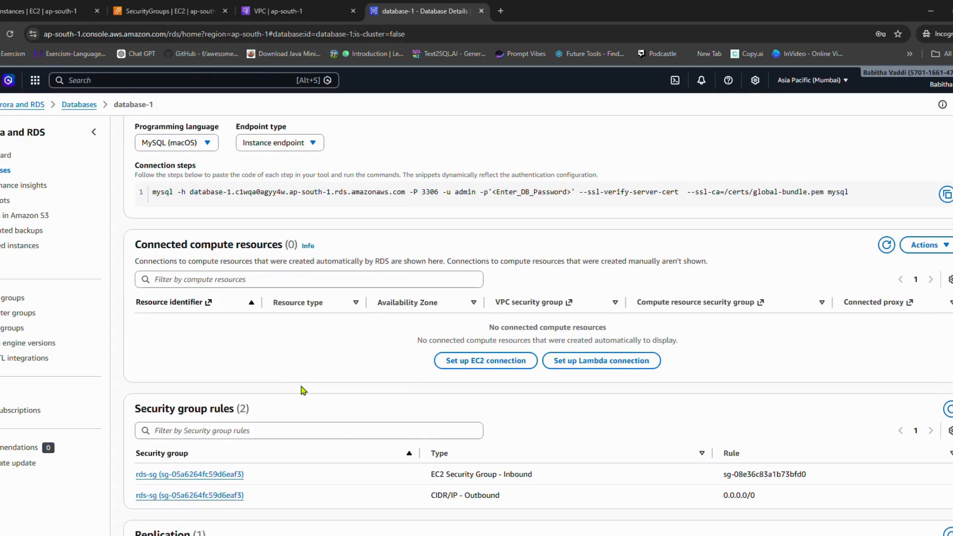
left_click(822, 131)
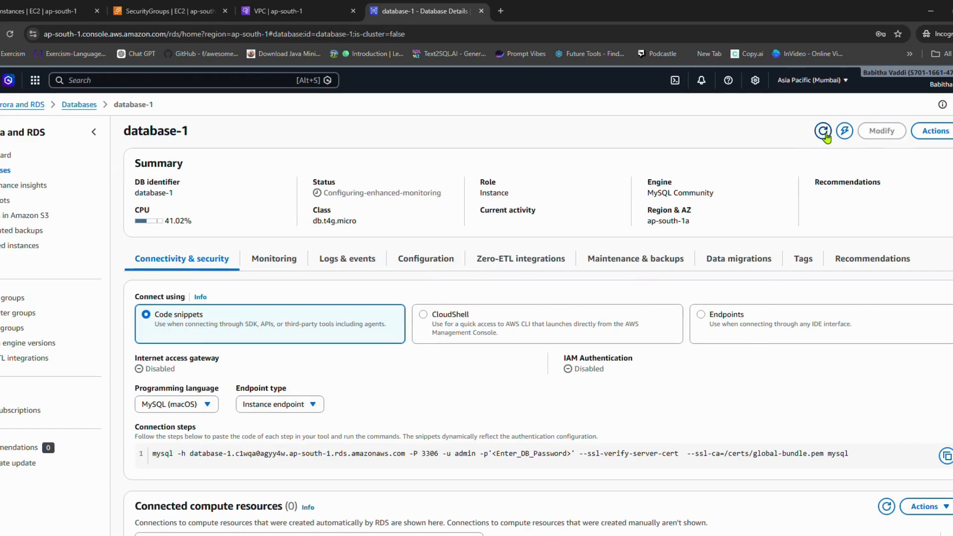
left_click(81, 105)
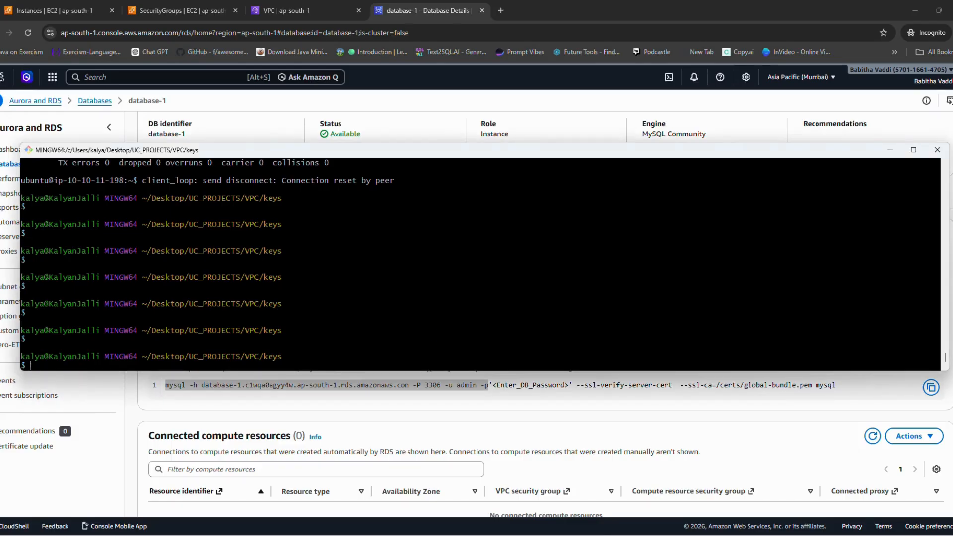
Step: Switch to the Git Bash terminal and connect over SSH to the public Ubuntu host ip-10-10-1-233 with the copied command
key("Return")
key("Return")
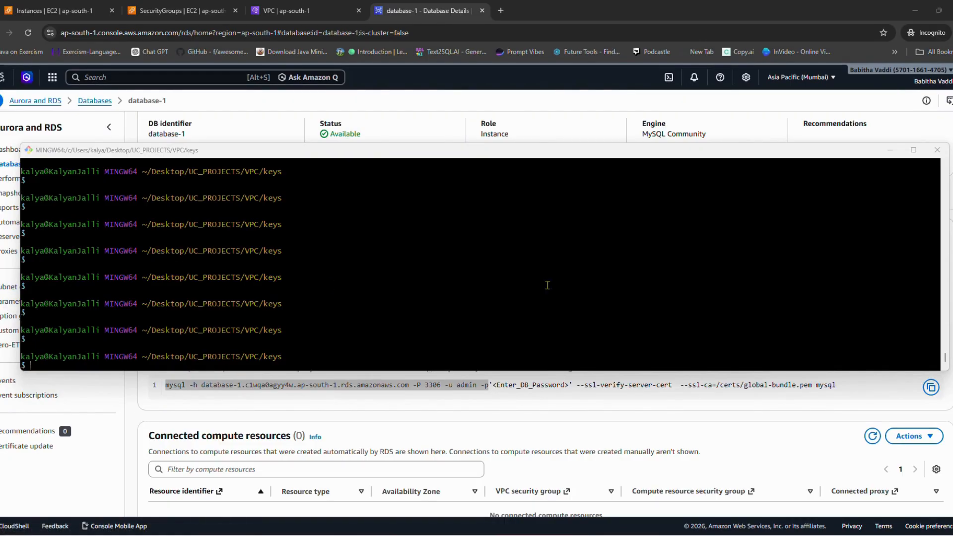
right_click(428, 314)
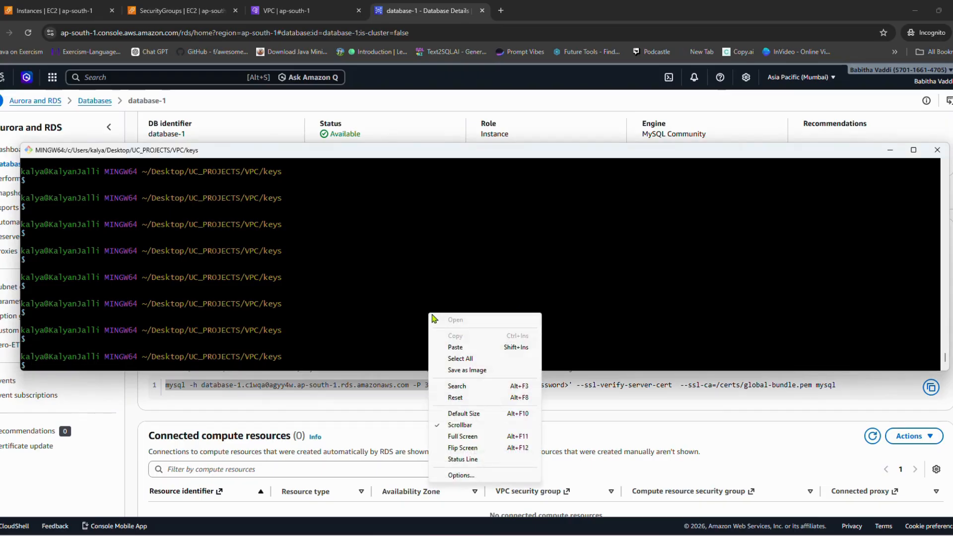
left_click(456, 347)
key("Return")
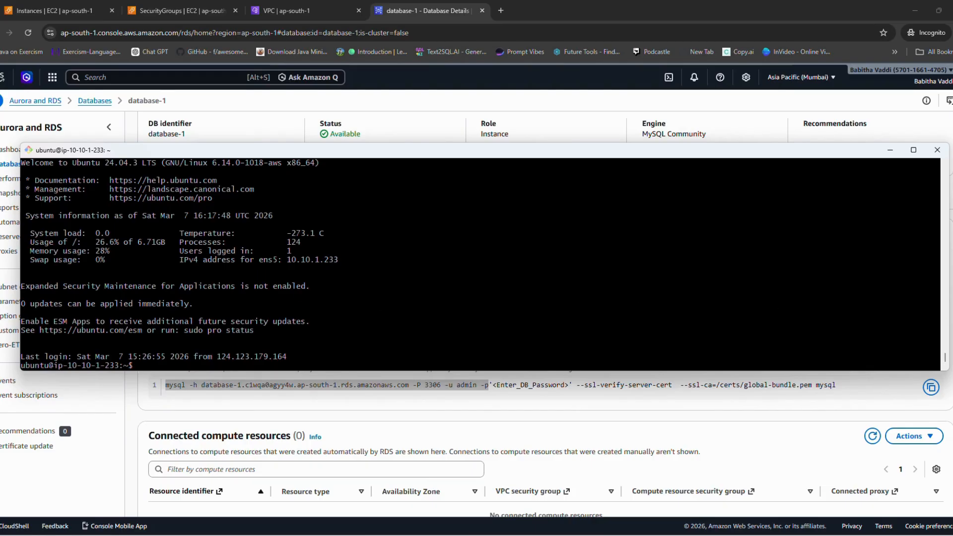
key("alt+Tab")
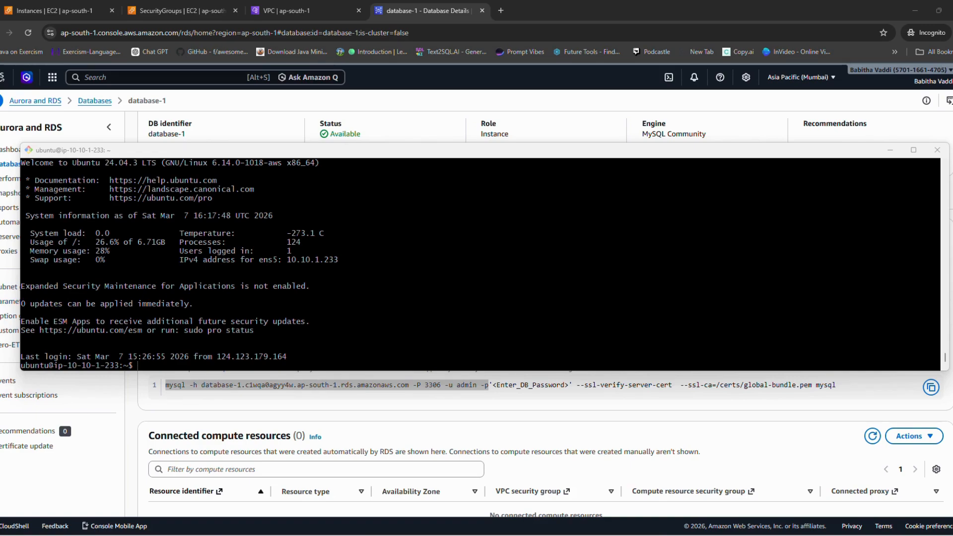
left_click(560, 325)
right_click(560, 324)
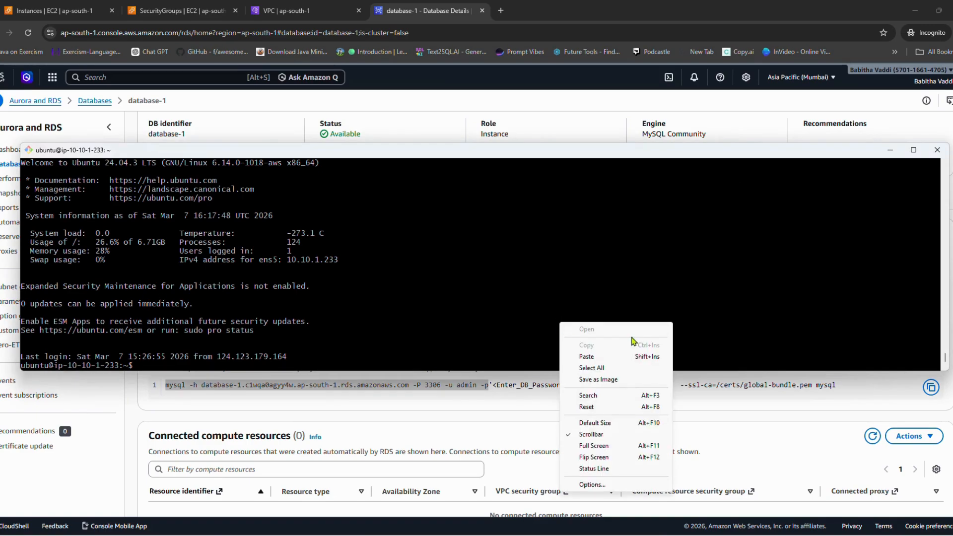
left_click(595, 357)
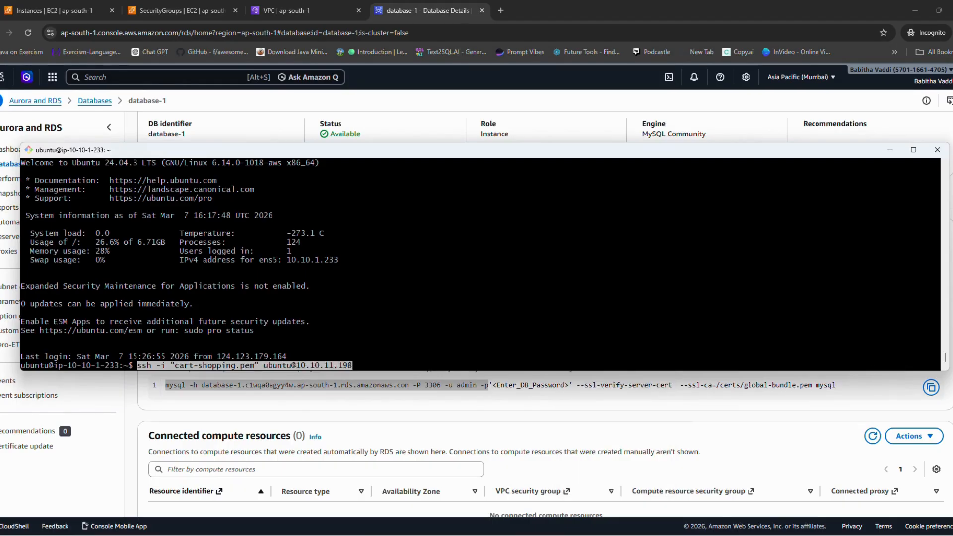
key("Return")
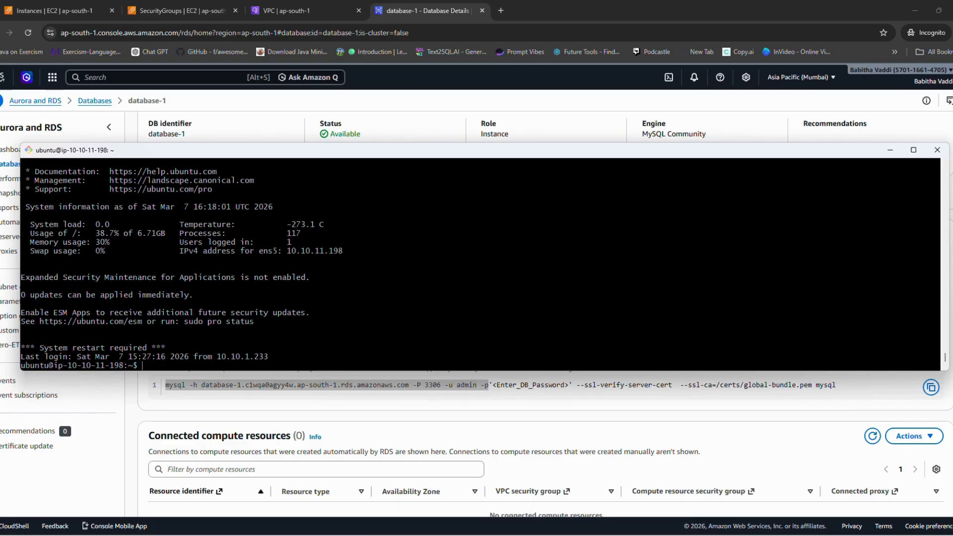
Step: Check the private instance's network interface configuration with ifconfig
key("Return")
key("Return")
key("Return")
key("Return")
key("Return")
key("Return")
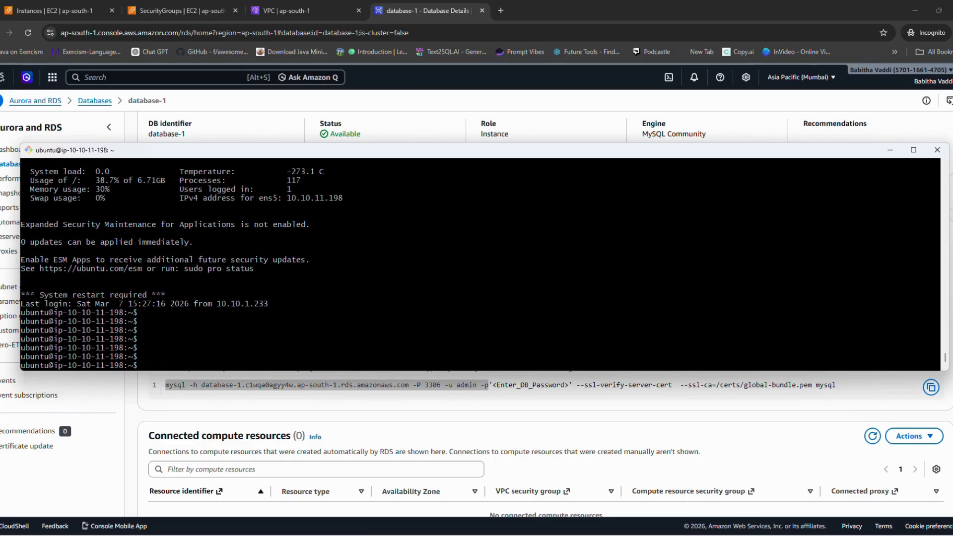
type("ifconfig")
key("Return")
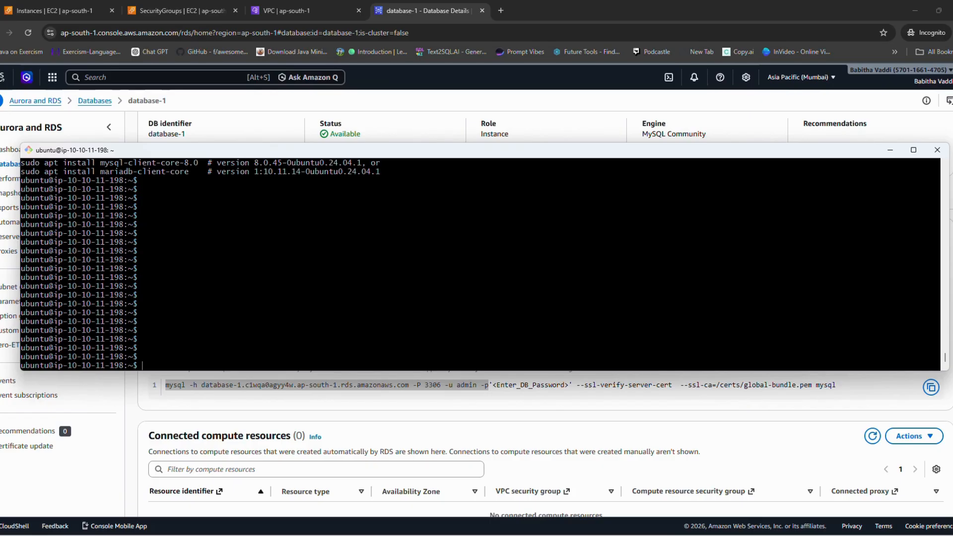
Step: Create a Python virtual environment named venv with python3 -m venv venv
type("sudo")
key("BackSpace")
key("BackSpace")
type("python3 -m venv venv")
key("Return")
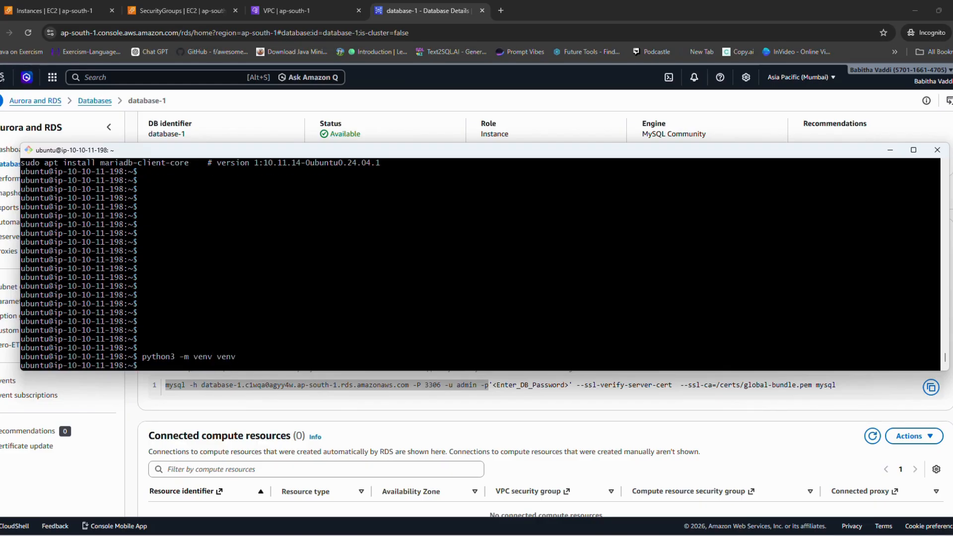
Step: Activate the virtual environment with source venv/bin/activate
type("source venv/bin/activat")
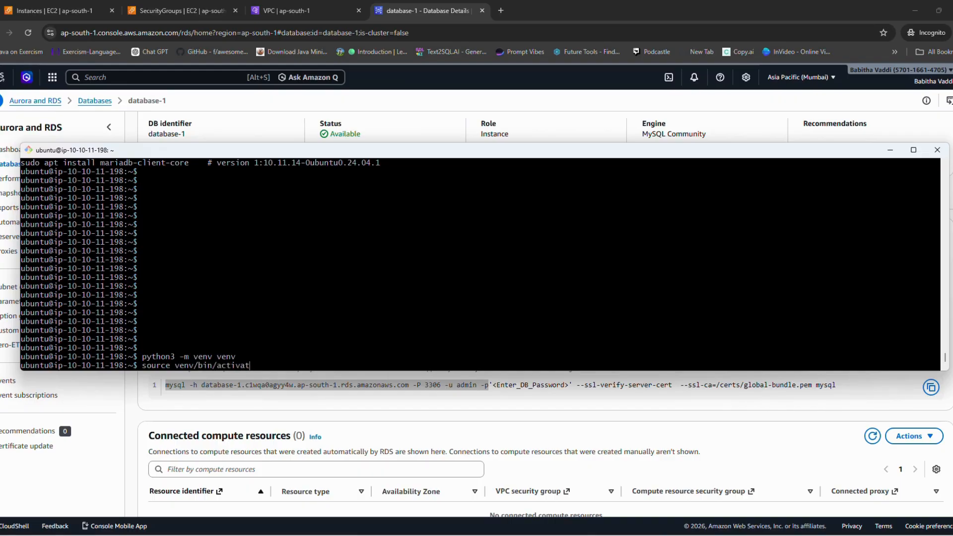
type("e")
key("Return")
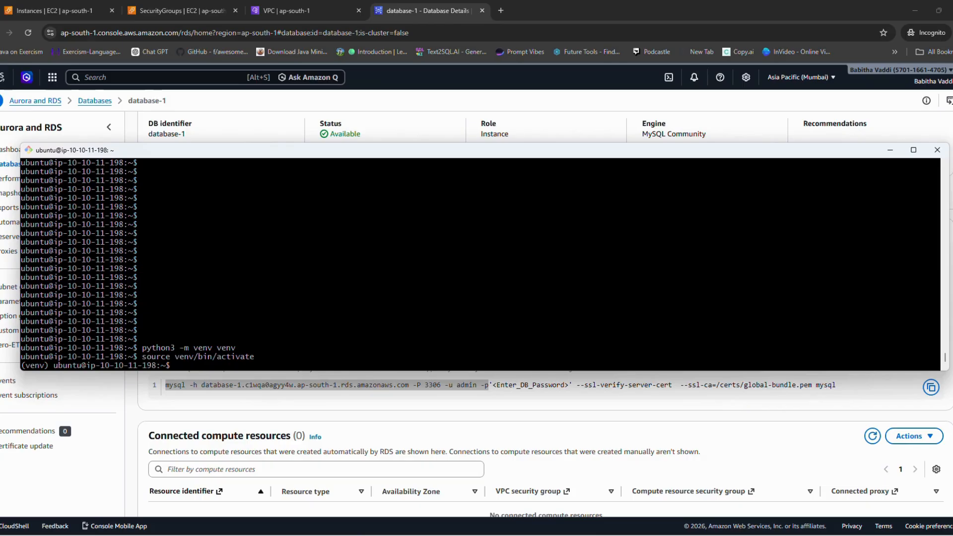
Step: Switch to the database-1 page in the browser and copy its mysql connection command up to -u admin
key("alt+Tab")
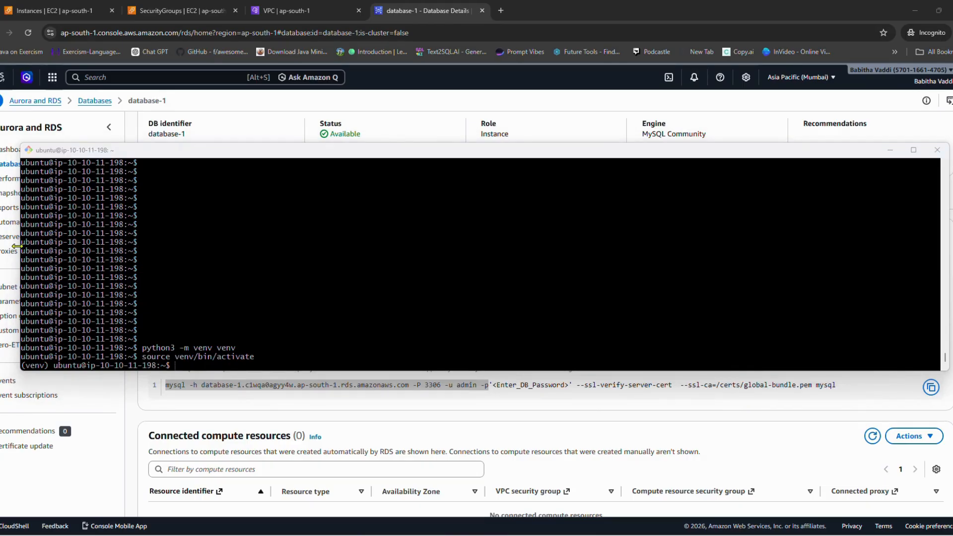
left_click(250, 403)
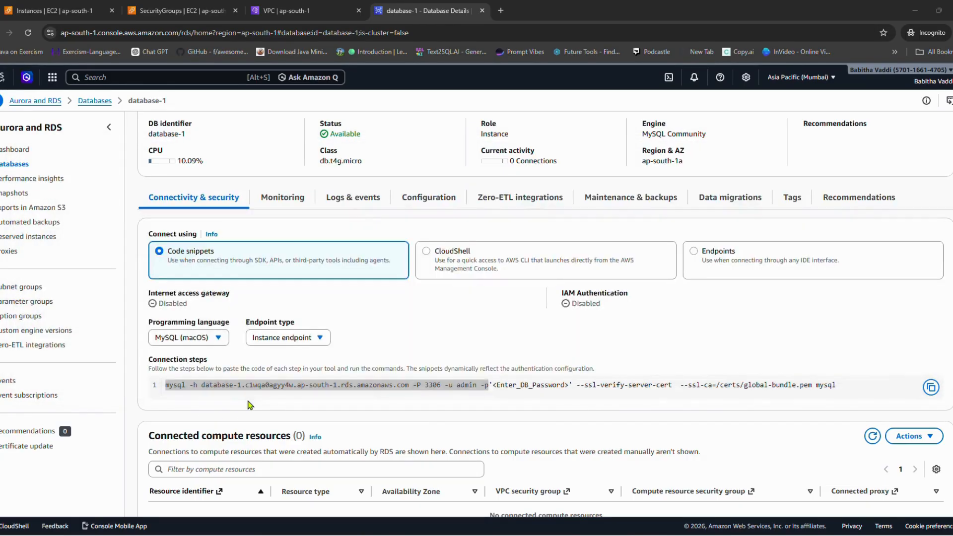
left_click_drag(166, 386, 477, 395)
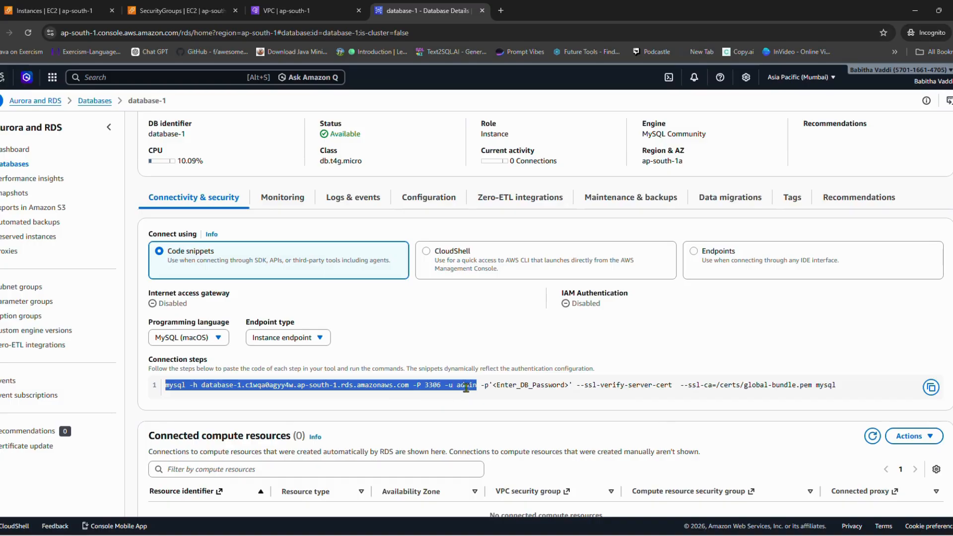
right_click(461, 386)
left_click(492, 395)
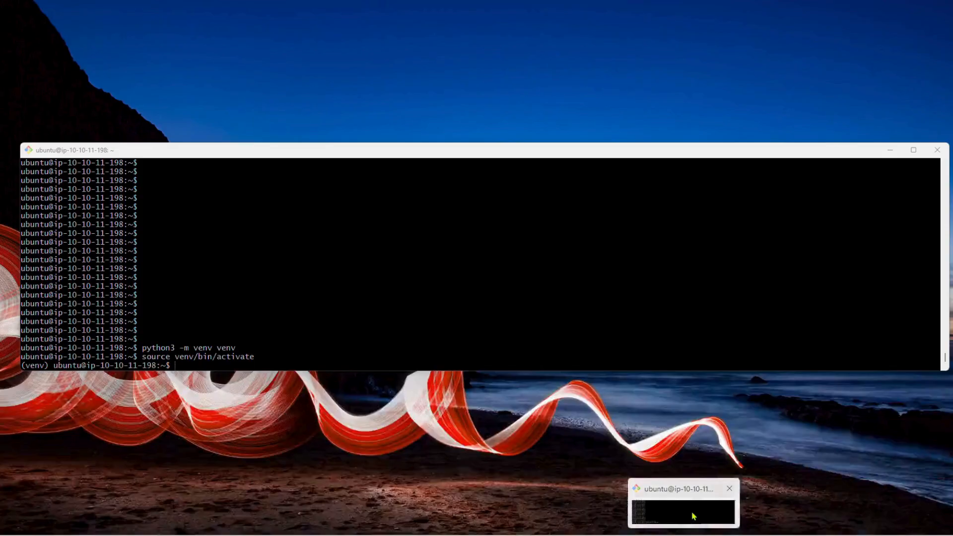
Step: Return to the instance's terminal and try the copied mysql command to connect to database-1 on port 3306 as admin
left_click(692, 516)
right_click(531, 328)
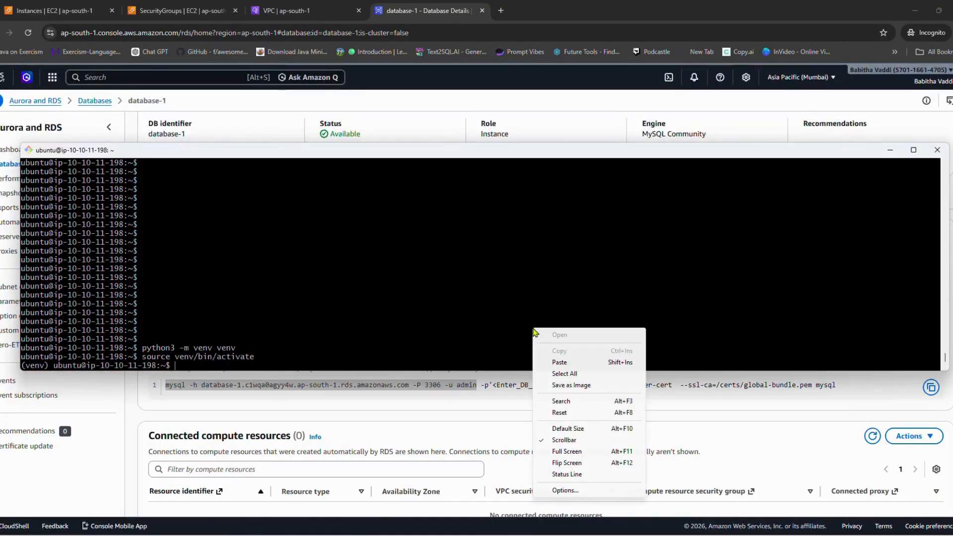
left_click(541, 363)
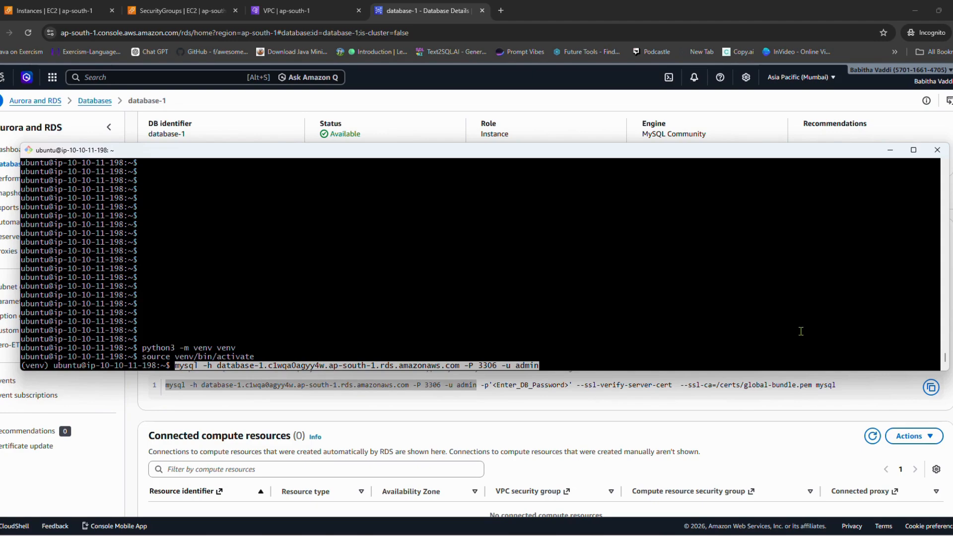
key("Return")
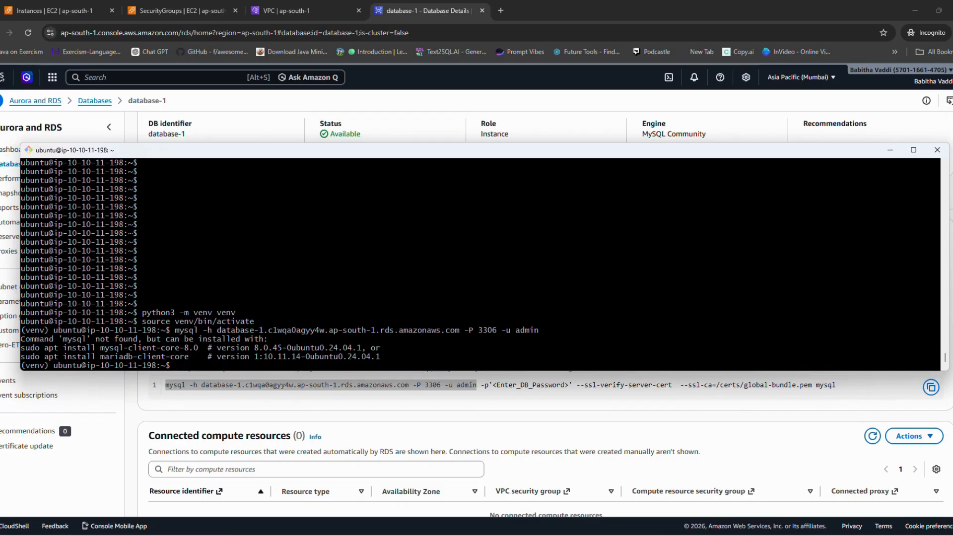
Step: Install the MySQL client on the instance with sudo apt install mysql-client-core-8.0
type("sudo")
type(" apt insta")
type("ll mysl")
type("wl")
type("-client")
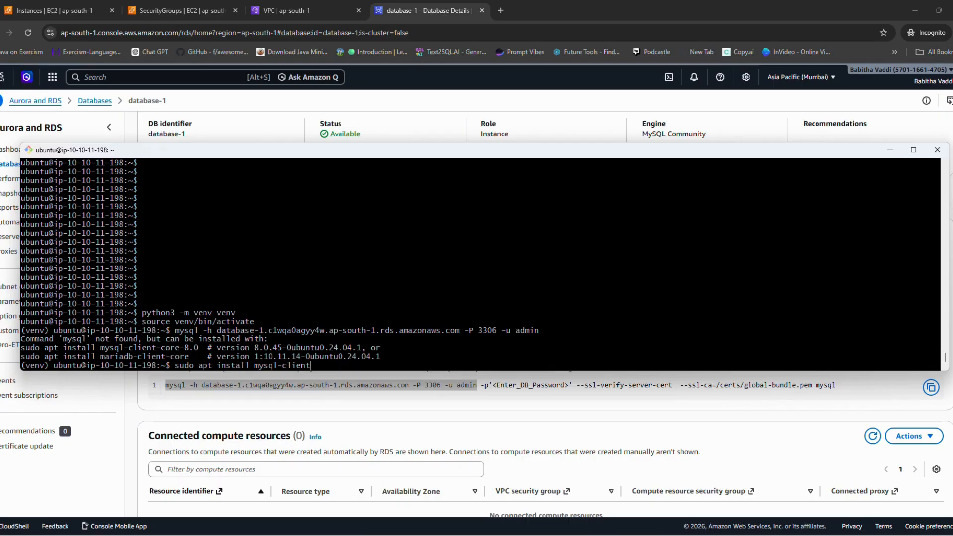
type("-core")
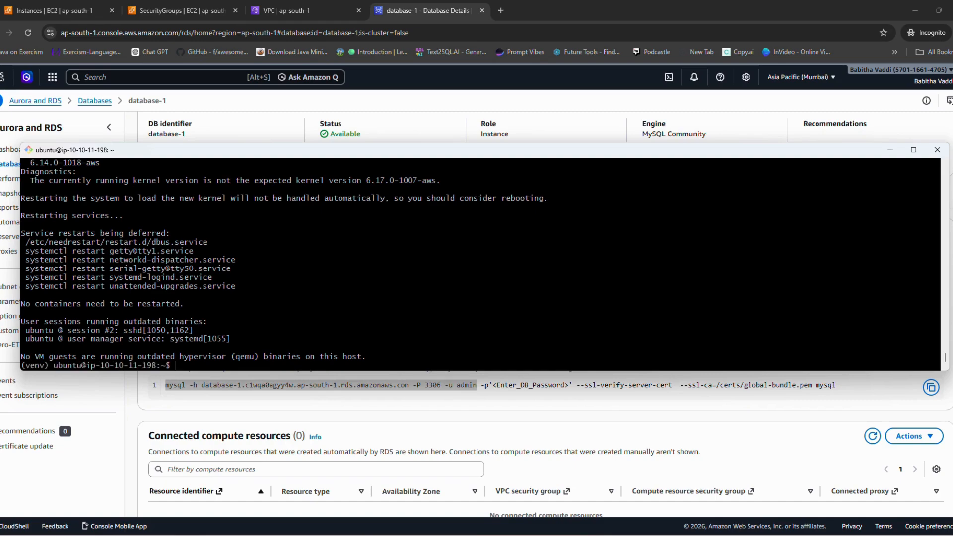
Step: Try again to connect to database-1 on port 3306 as admin with the mysql command, without a password option
key("Return")
key("Return")
key("Return")
key("ctrl+v")
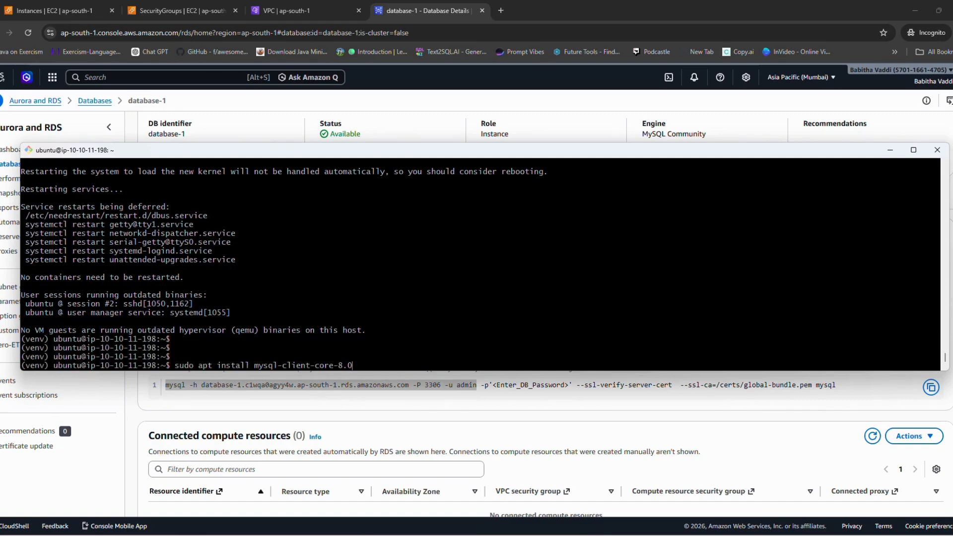
key("Return")
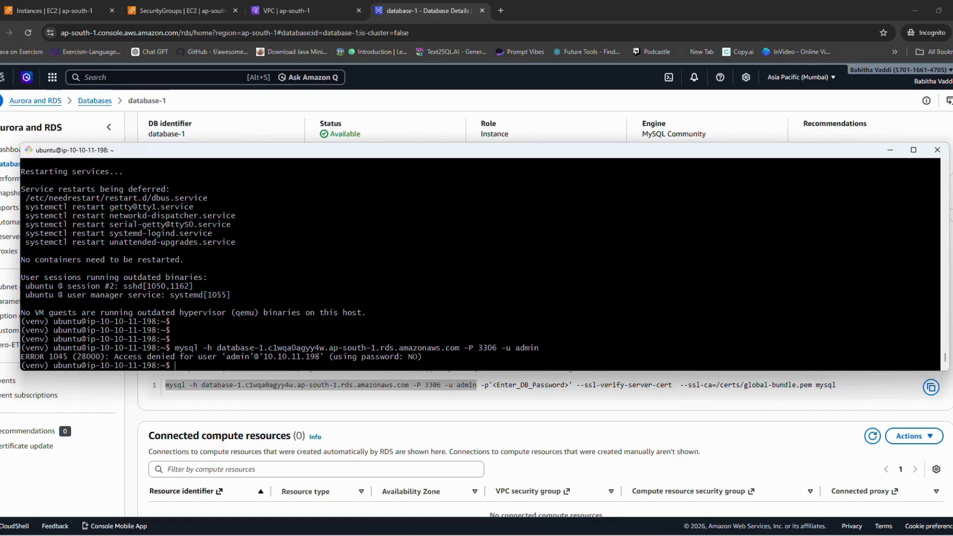
Step: Connect to database-1 on port 3306 as admin by adding -p to the previous mysql command and entering the database password
key("Up")
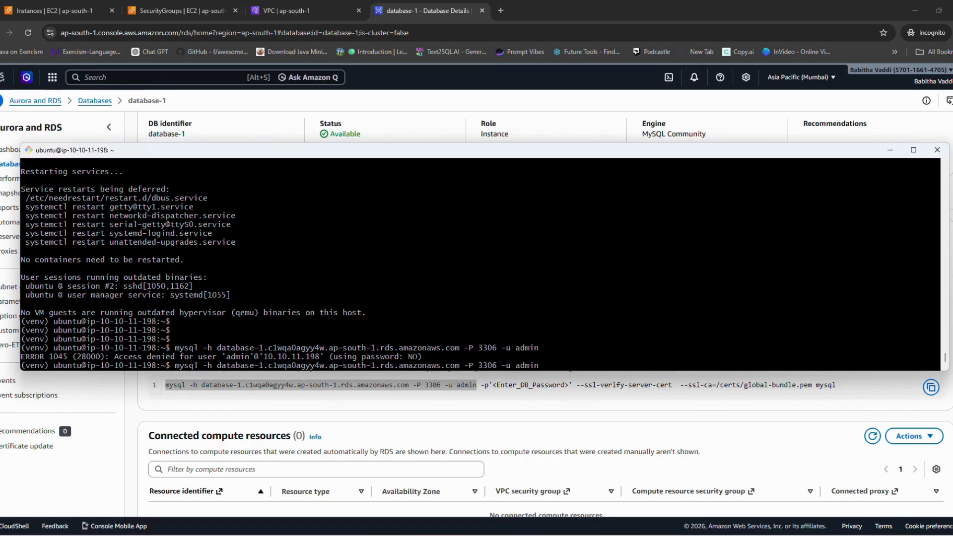
type("-p")
key("Return")
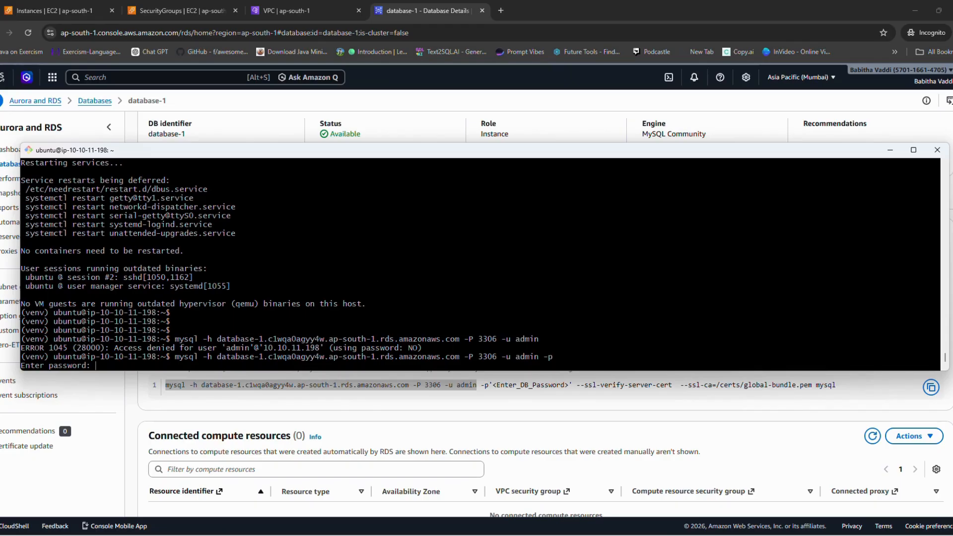
key("Return")
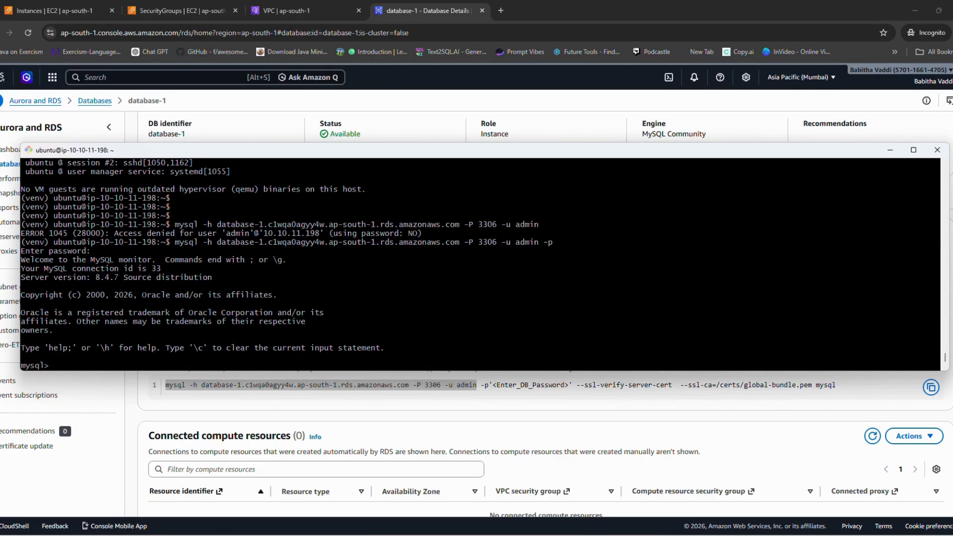
Step: List the databases on the MySQL server with show databases;
key("Return")
key("Return")
key("Return")
type("show databases")
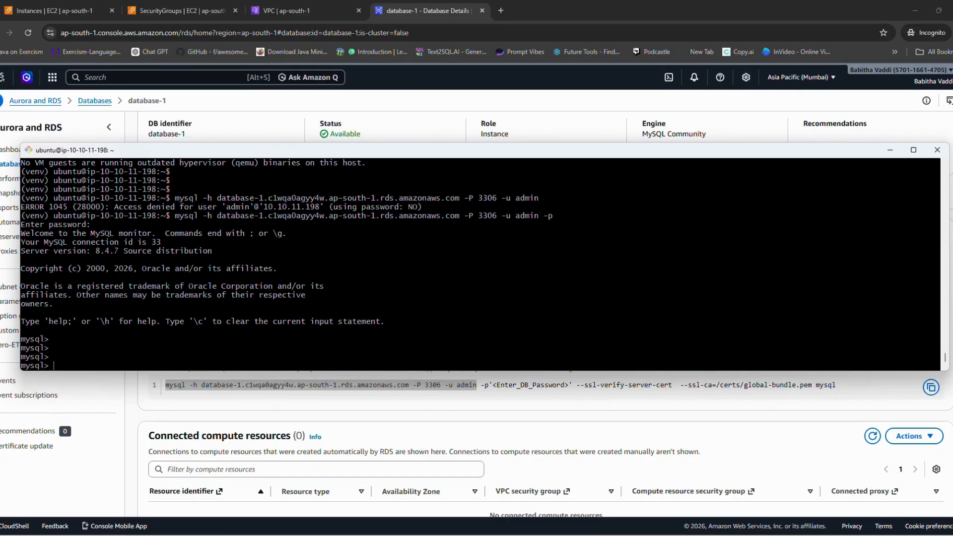
key("Return")
key("ctrl+c")
type("show databases")
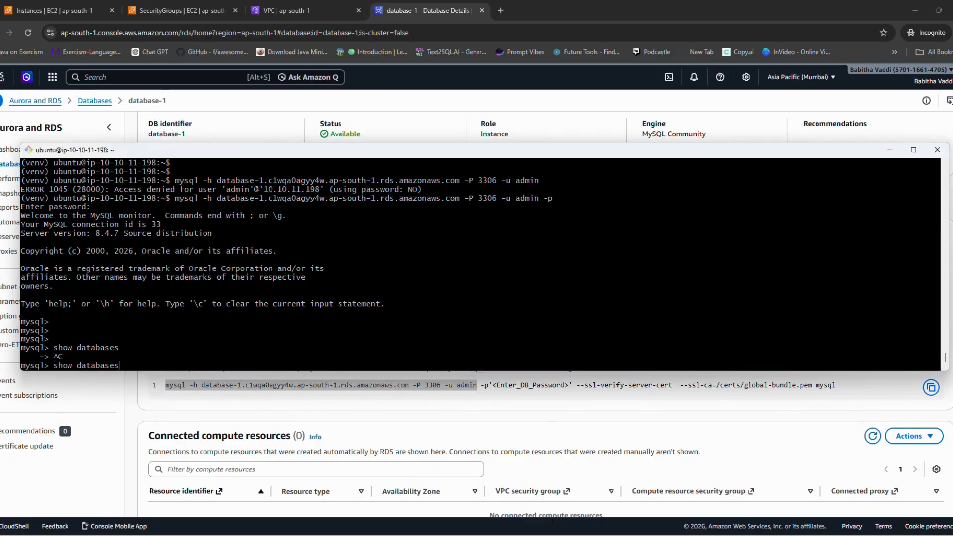
type(";")
key("Return")
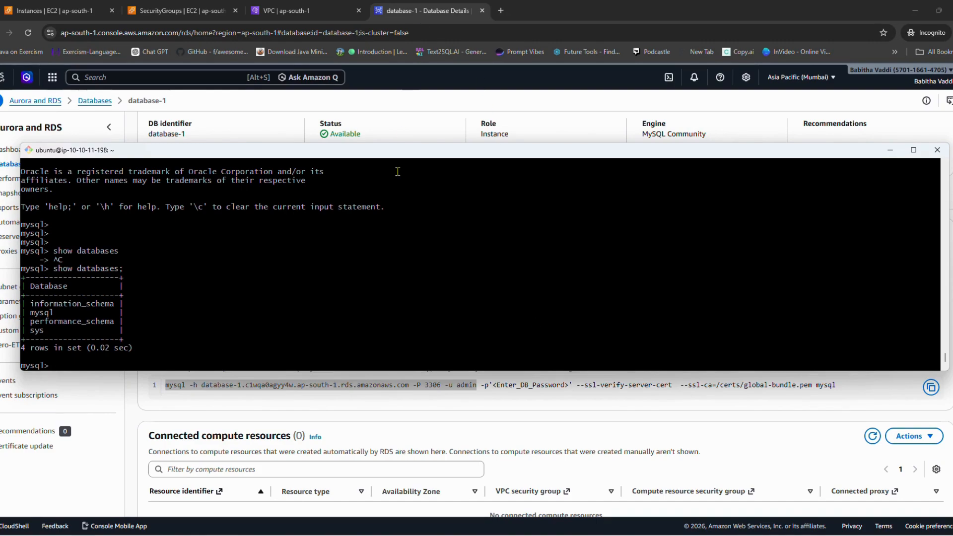
key("Up")
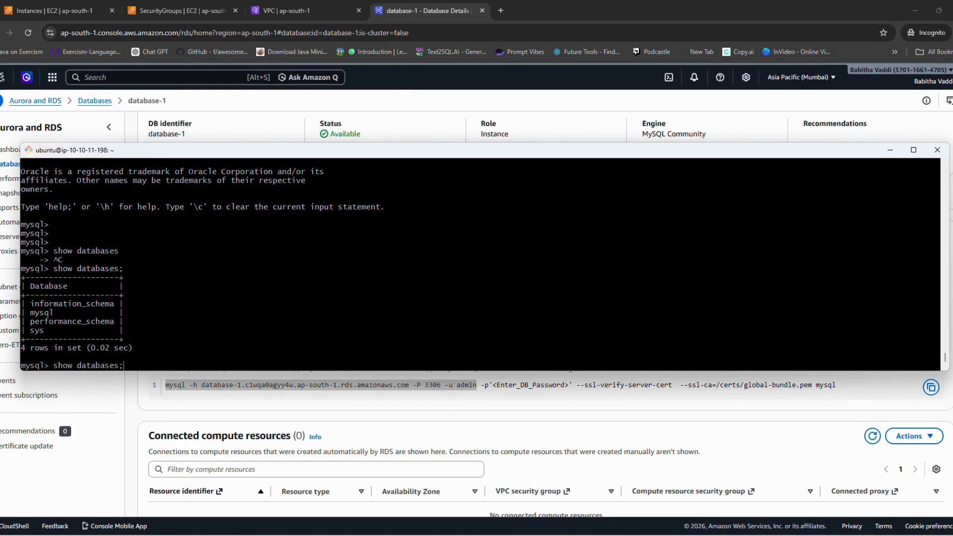
key("Return")
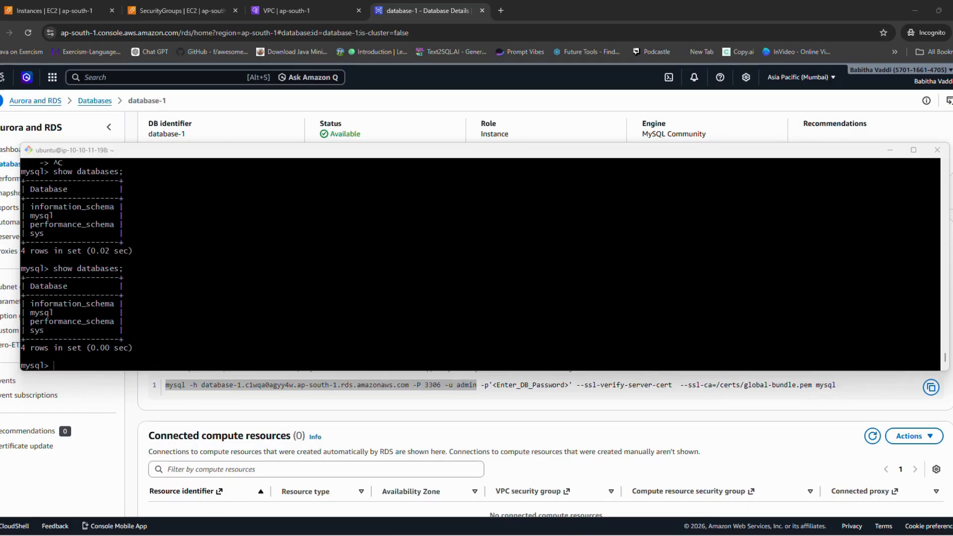
Step: Paste the copied SQL that creates the shopsmart database and its products table (id, name, price) and inserts Laptop at 800 and Phone at 500
left_click(356, 342)
right_click(355, 342)
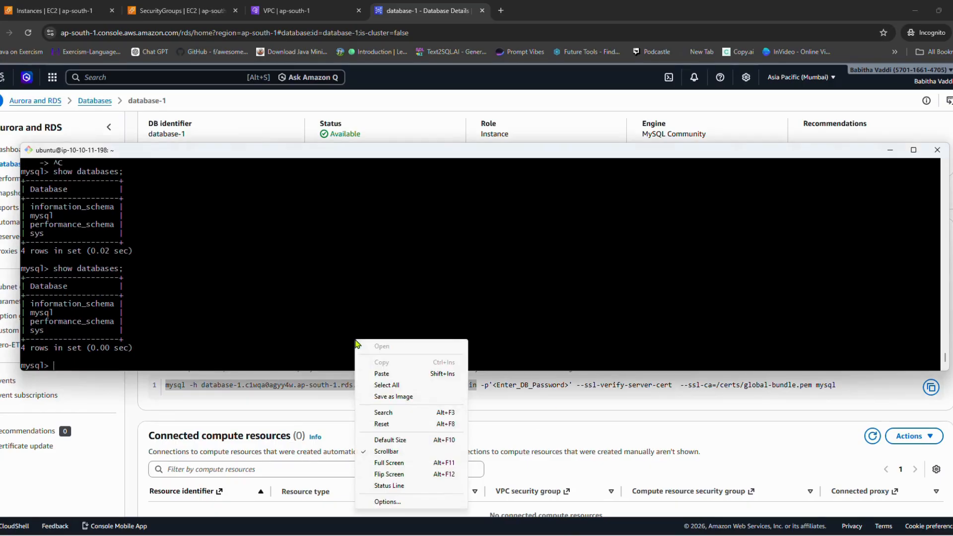
left_click(392, 375)
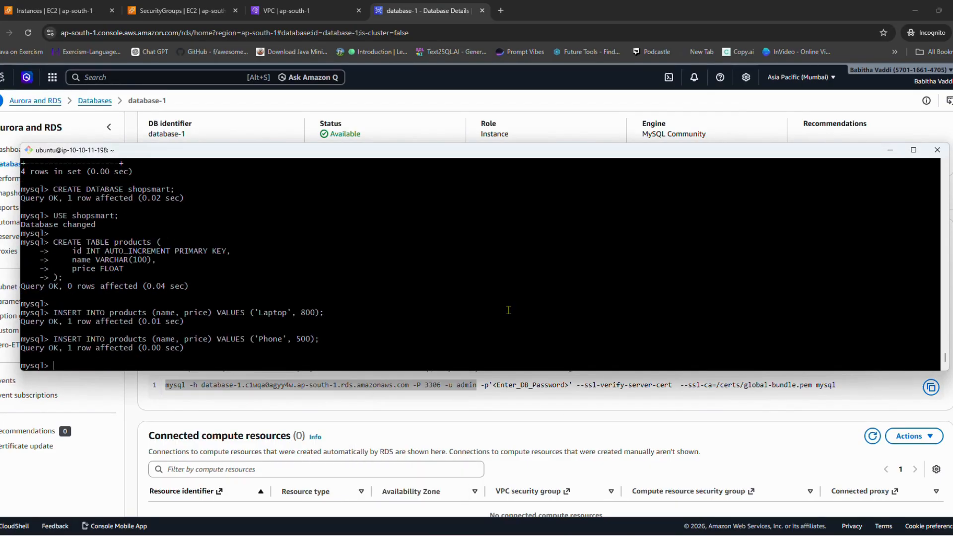
Step: Rerun show databases; from the command history to check that shopsmart exists on the server
key("Return")
key("Return")
key("Return")
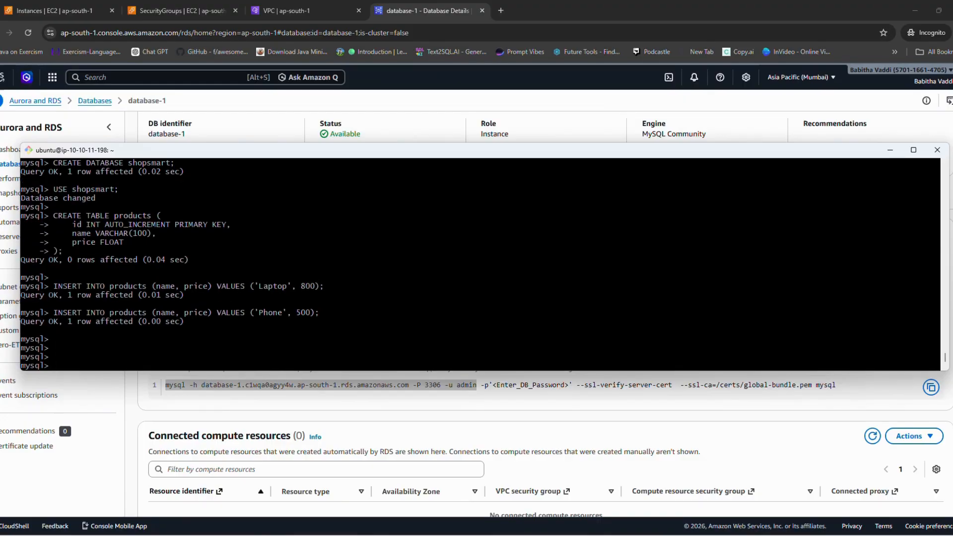
key("Up")
key("Up")
key("Up")
key("Up")
key("Up")
key("Up")
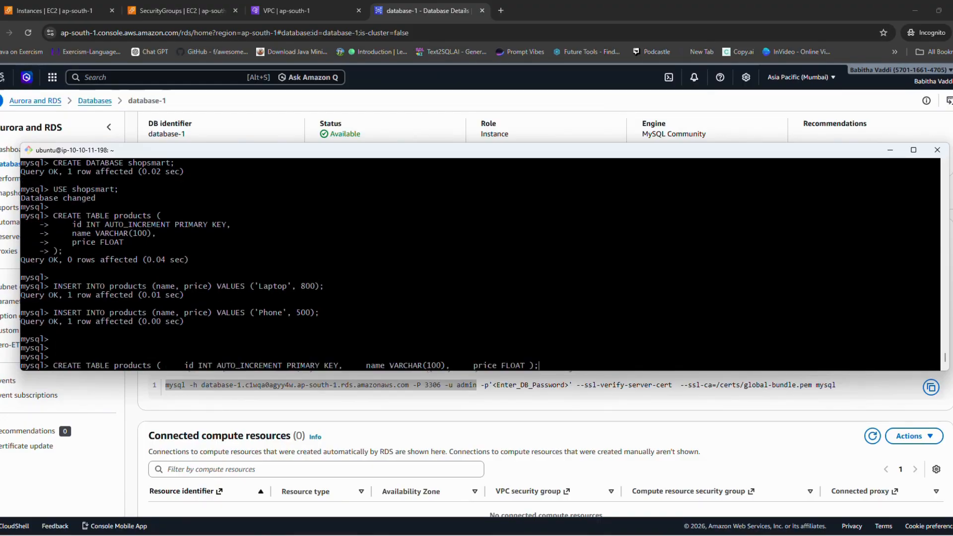
key("Up")
key("Up")
key("Up")
key("Up")
key("Up")
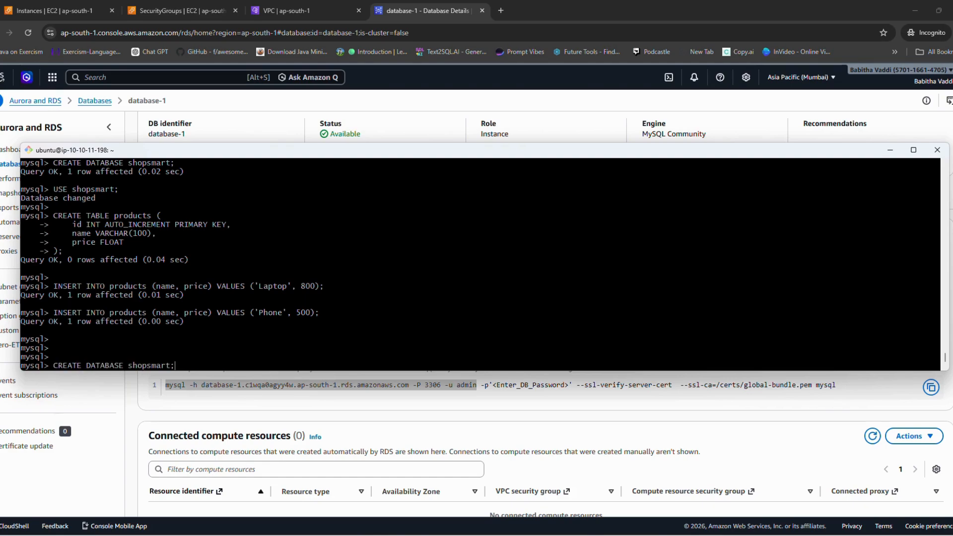
type(";")
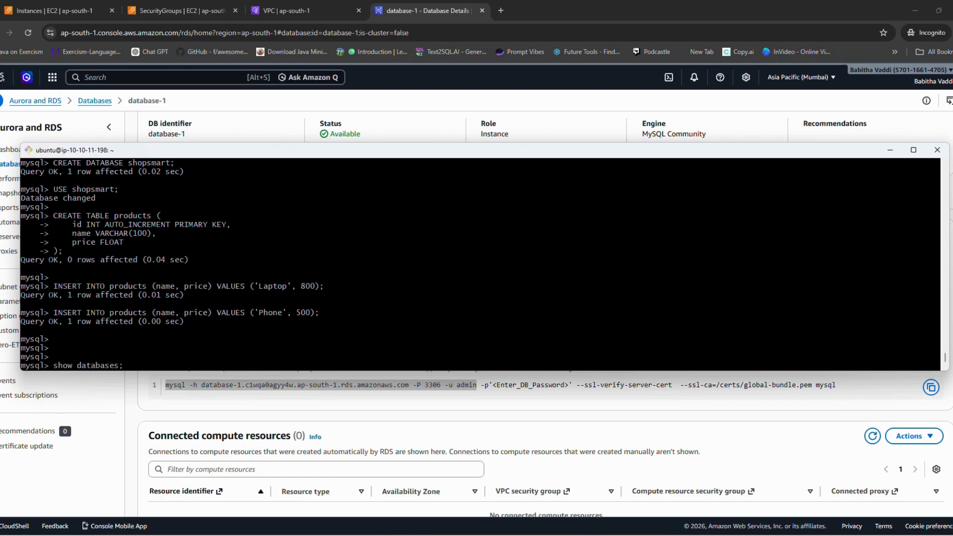
key("Return")
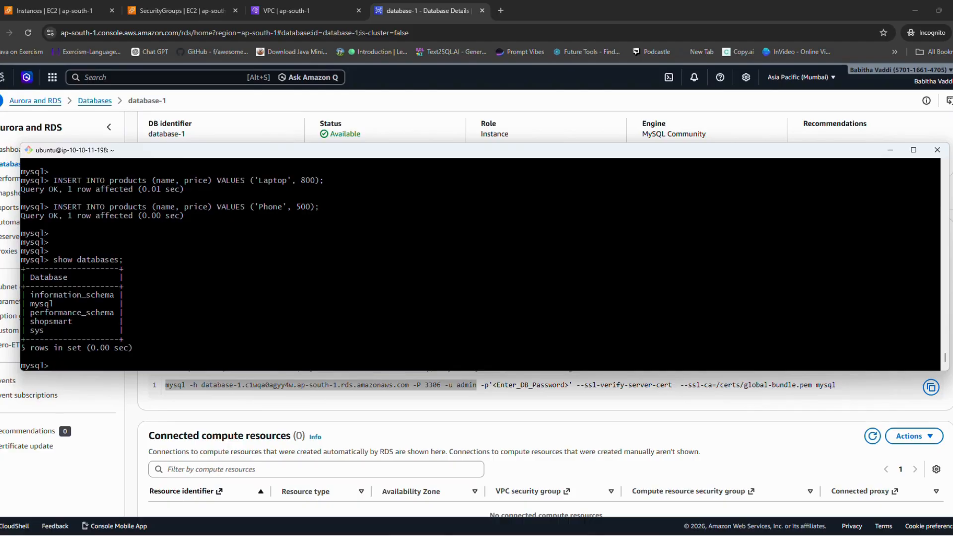